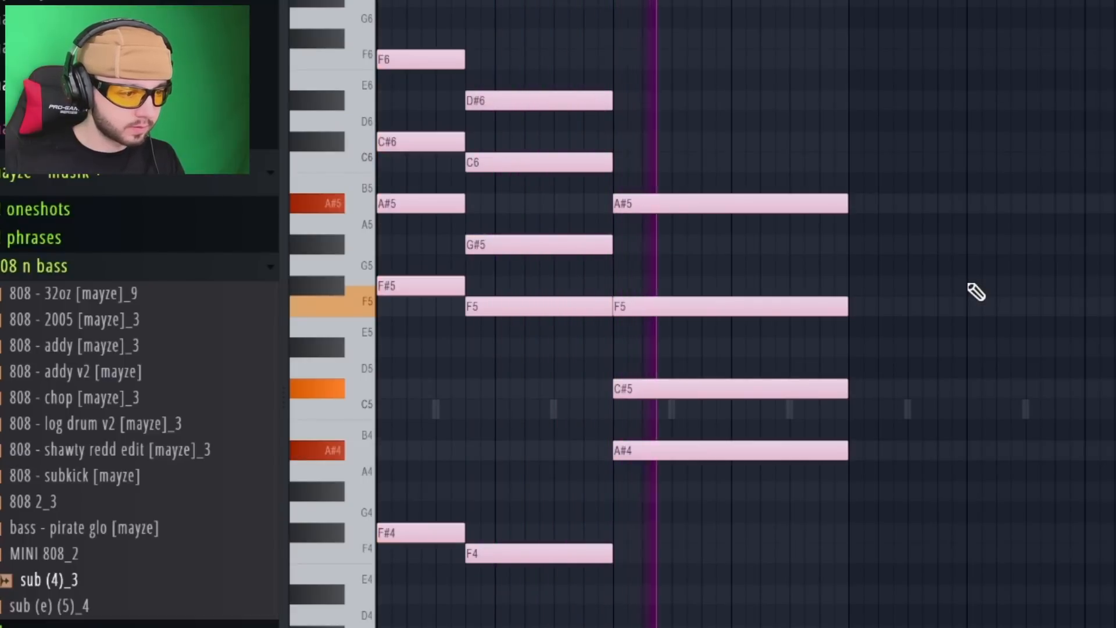
- Duplicate the four-bar chord progression so it fills bars 5 to 8
{"action": "key", "text": "ctrl+b"}
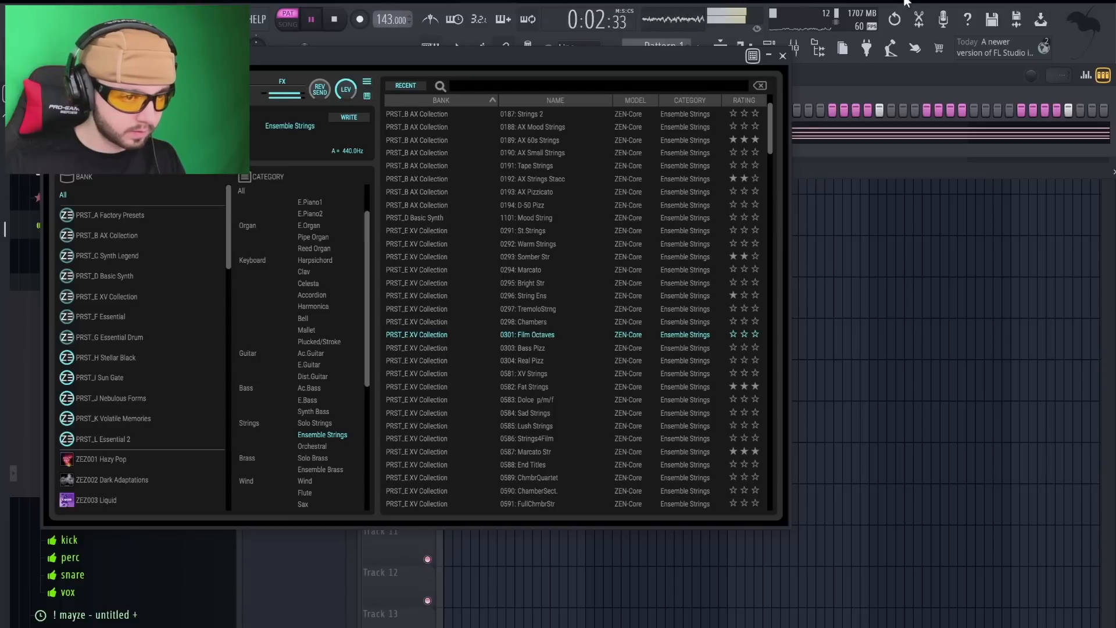
- Close the synth's window and use the mixer equalizer on Insert 1 to reduce its highs around 8 kHz
{"action": "left_click", "coordinate": [783, 55]}
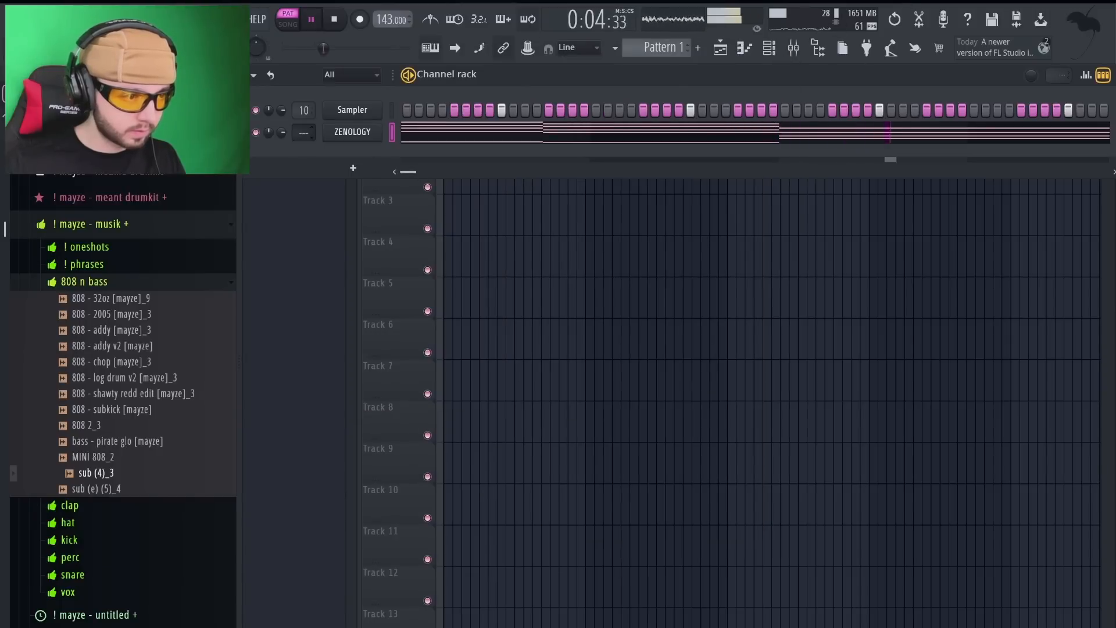
{"action": "left_click", "coordinate": [795, 50]}
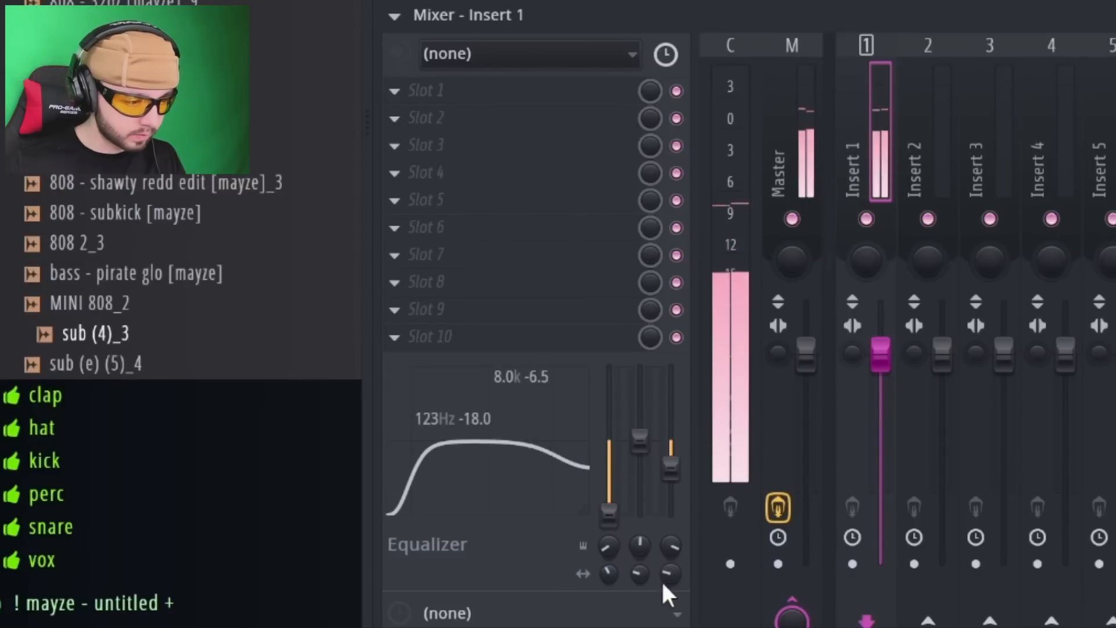
{"action": "left_click_drag", "start_coordinate": [671, 477], "coordinate": [671, 481]}
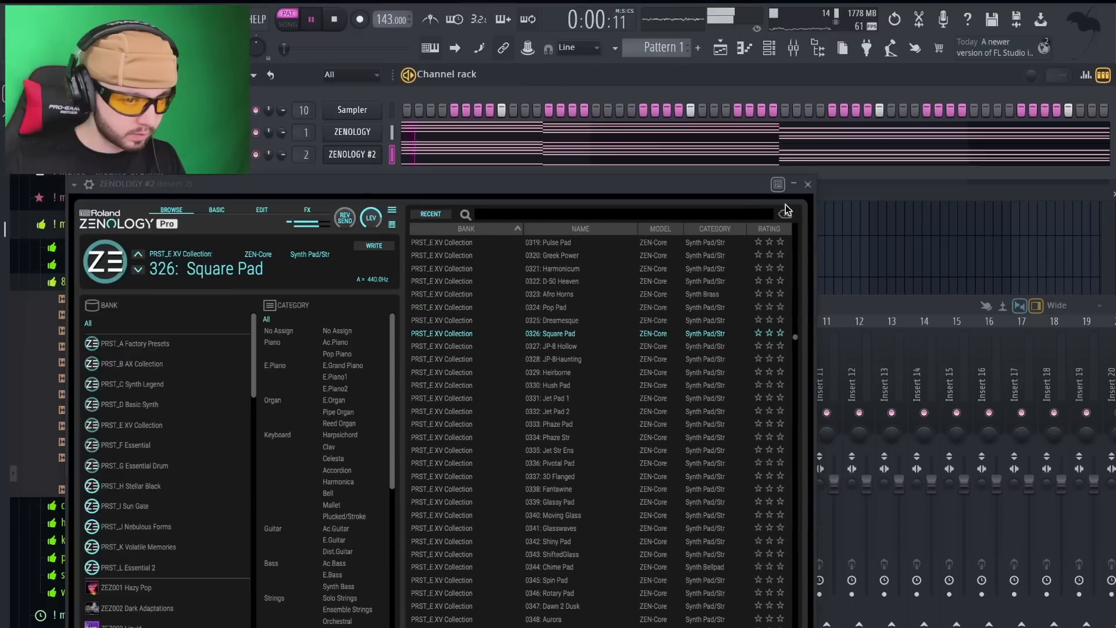
- Close the second ZENOLOGY window and use Insert 2's equalizer to cut its lows by 18 dB and lower its highs
{"action": "left_click", "coordinate": [808, 185]}
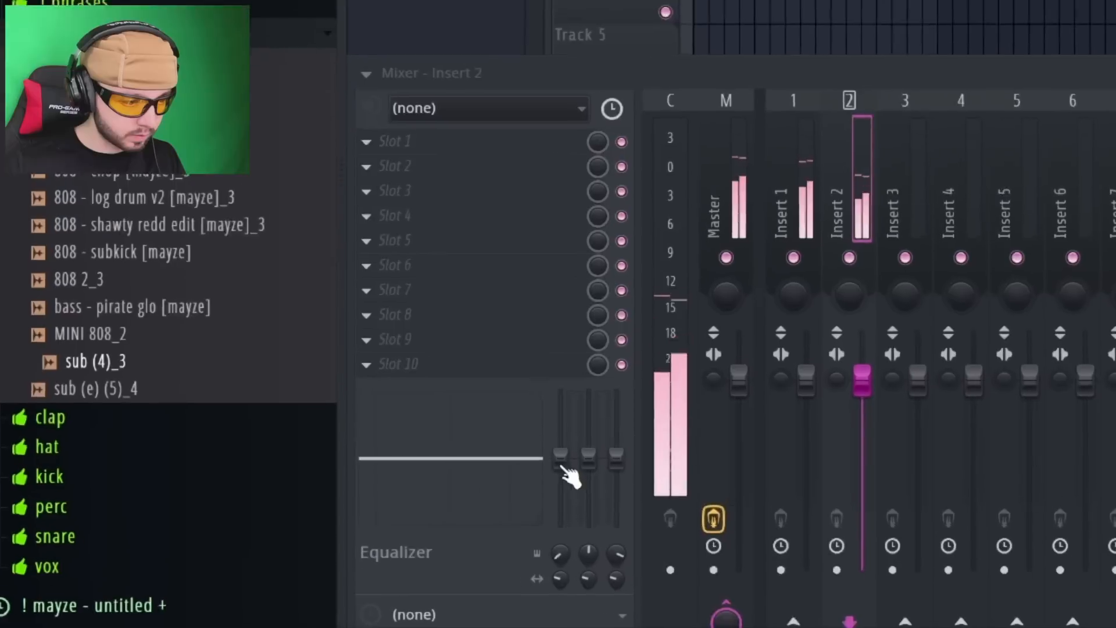
{"action": "left_click_drag", "start_coordinate": [367, 530], "coordinate": [367, 587]}
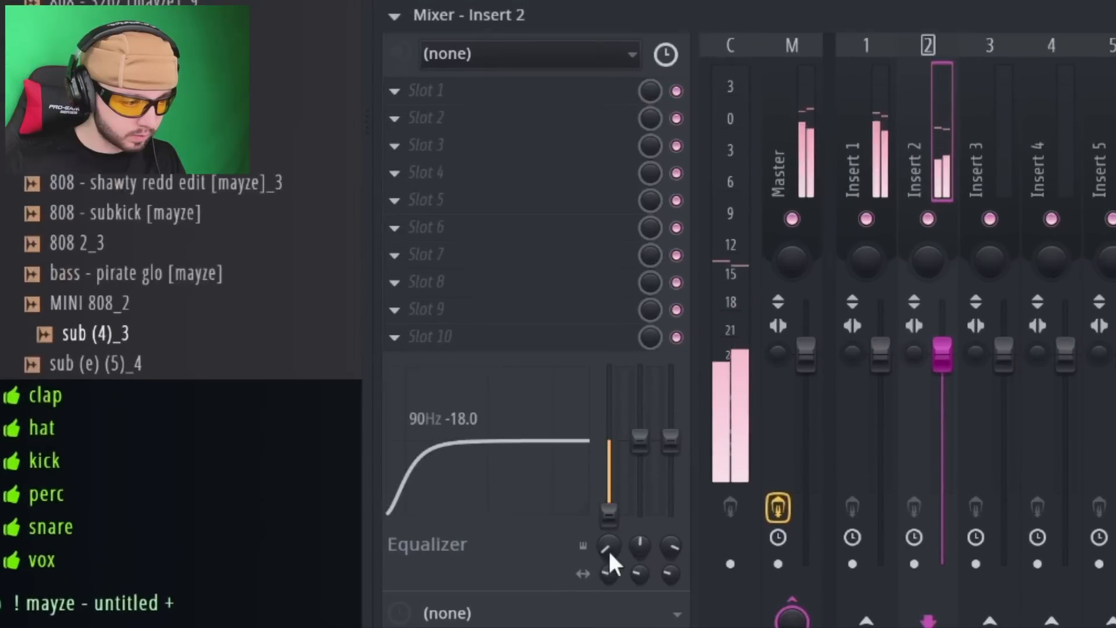
{"action": "left_click_drag", "start_coordinate": [610, 574], "coordinate": [611, 535]}
{"action": "left_click_drag", "start_coordinate": [671, 443], "coordinate": [675, 577]}
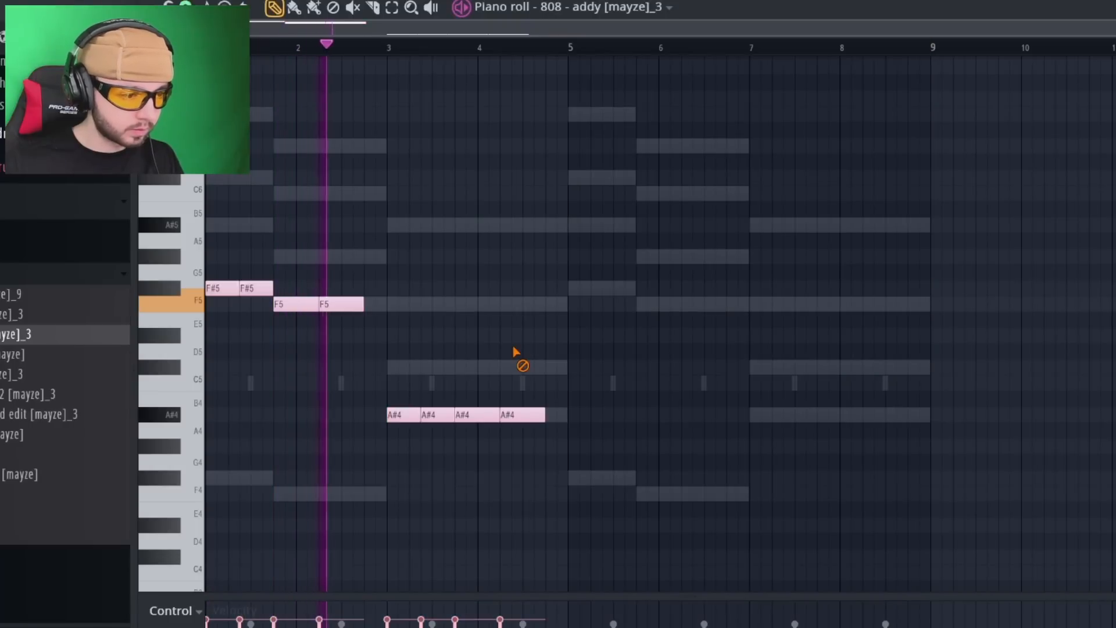
- Copy the 808 - addy notes to bars 5 to 8 and delete the second A#4 note in bars 3 and 7
{"action": "key", "text": "ctrl+a"}
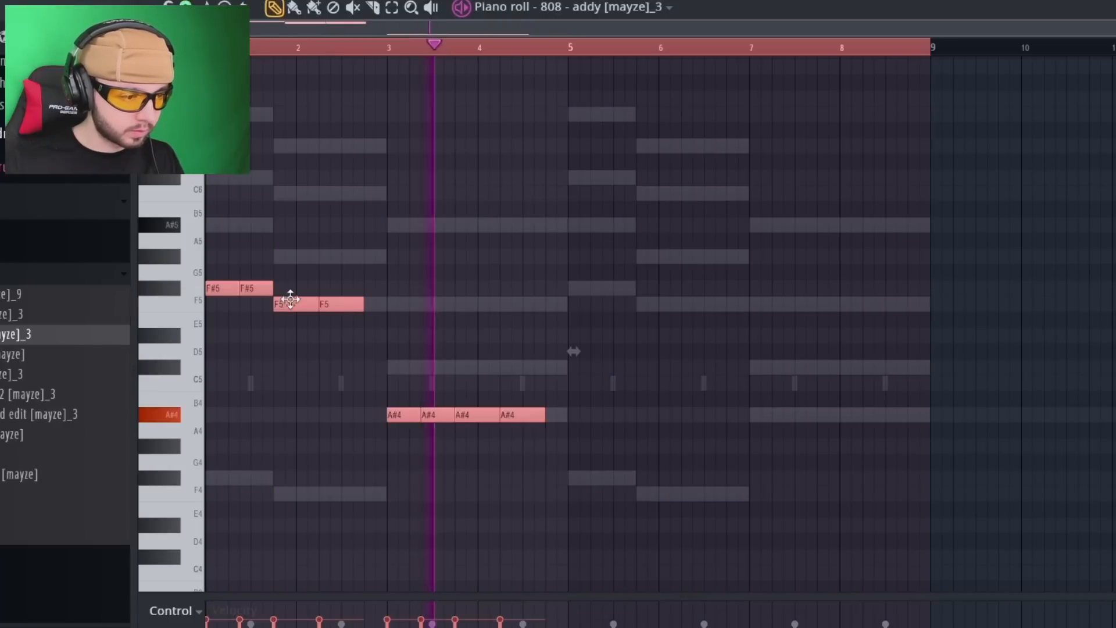
{"action": "left_click_drag", "start_coordinate": [249, 289], "coordinate": [615, 290]}
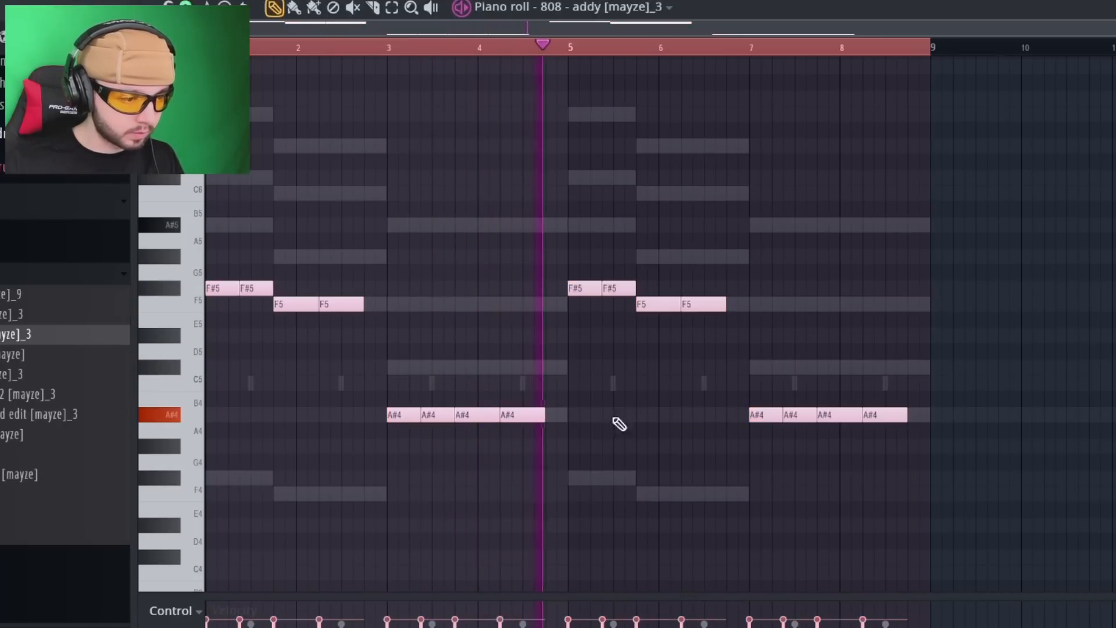
{"action": "key", "text": "ctrl+d"}
{"action": "right_click", "coordinate": [781, 417]}
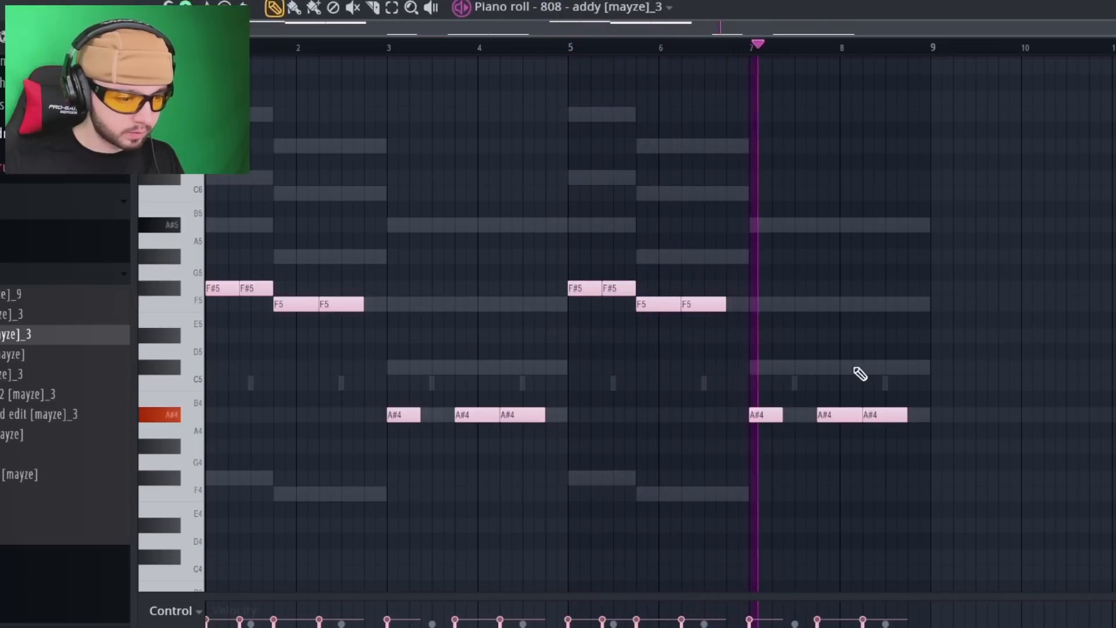
{"action": "key", "text": "ctrl+a"}
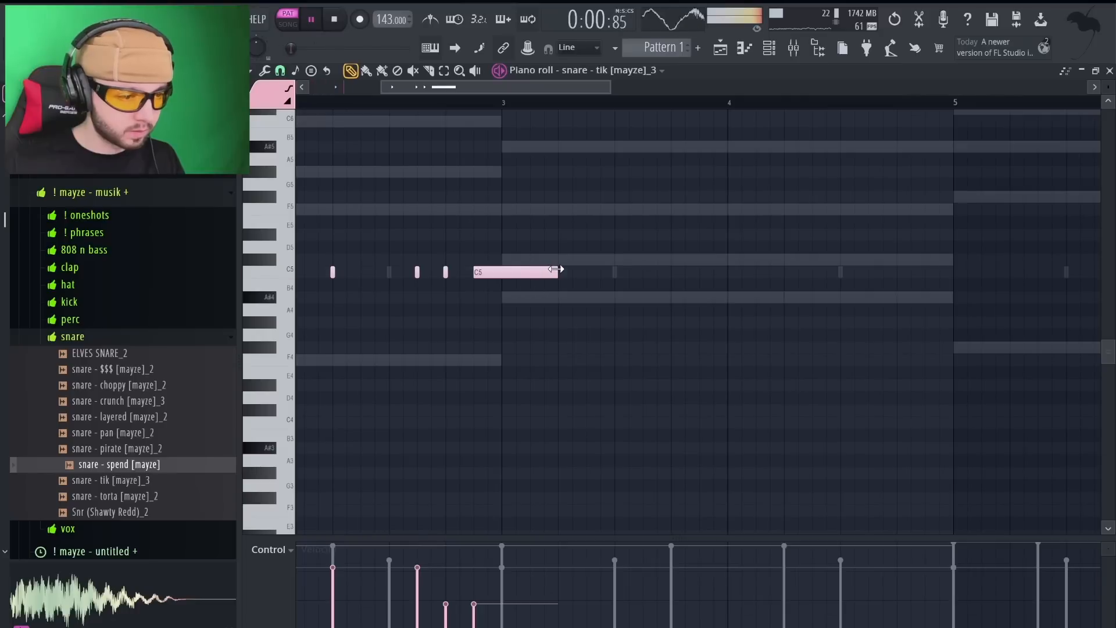
- Delete the soft hit before the last snare - tik note, and copy the two-bar pattern to bars 3 and 4
{"action": "scroll", "coordinate": [655, 456], "scroll_direction": "down", "scroll_amount": 3}
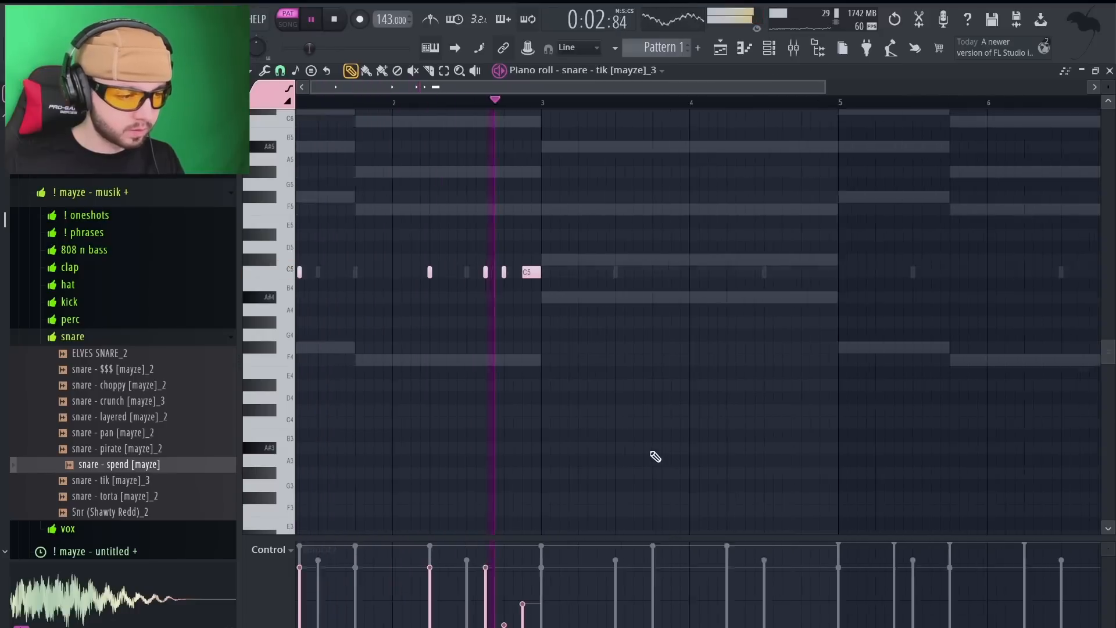
{"action": "key", "text": "ctrl+a"}
{"action": "right_click", "coordinate": [474, 269]}
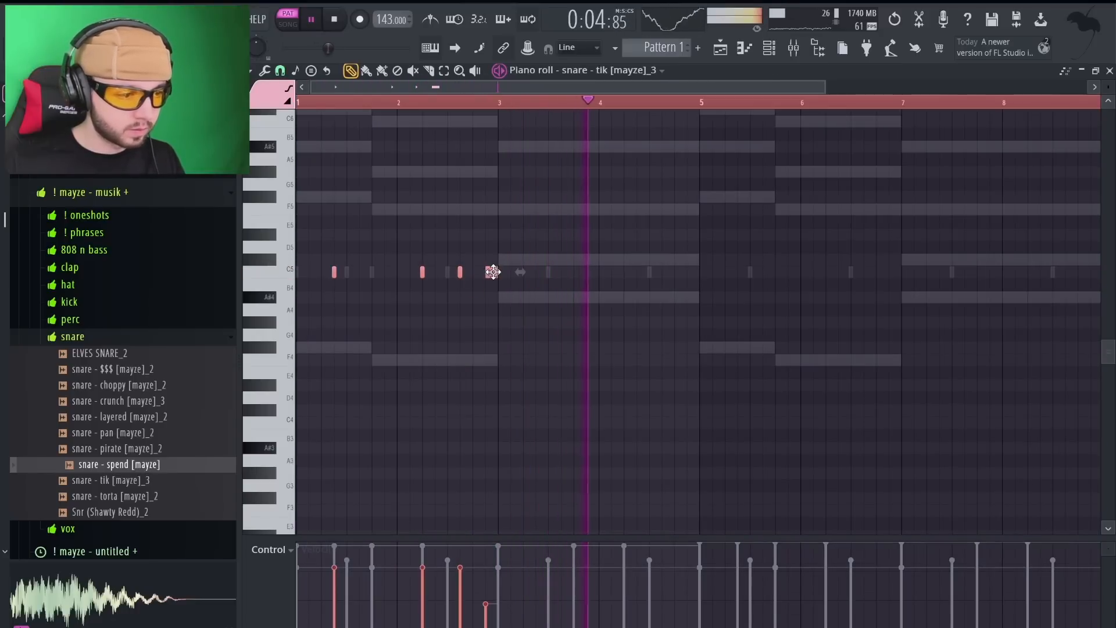
{"action": "left_click_drag", "start_coordinate": [492, 271], "coordinate": [696, 284]}
{"action": "left_click", "coordinate": [708, 100], "text": "ctrl"}
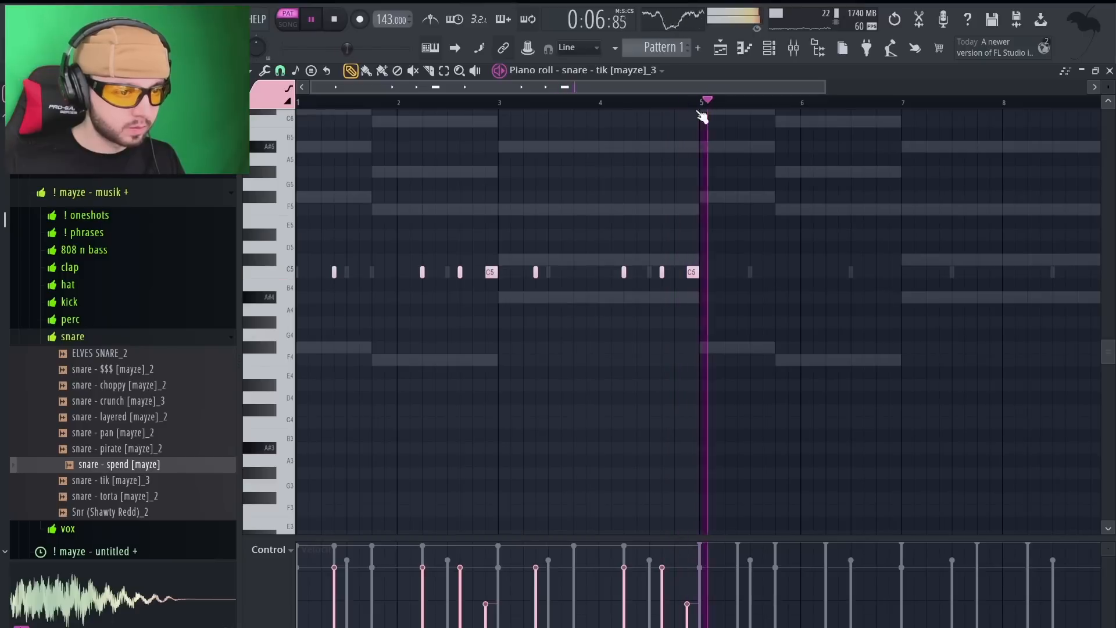
- Copy the four-bar snare - tik pattern to bars 5 to 8
{"action": "key", "text": "ctrl+a"}
{"action": "scroll", "coordinate": [695, 291], "scroll_direction": "down", "scroll_amount": 2}
{"action": "left_click_drag", "start_coordinate": [559, 272], "coordinate": [828, 286]}
{"action": "left_click", "coordinate": [692, 101], "text": "ctrl"}
- Switch the piano roll to the snare - spend channel and repeat its two-hit pattern through bar 8
{"action": "left_click", "coordinate": [654, 71]}
{"action": "left_click", "coordinate": [607, 281]}
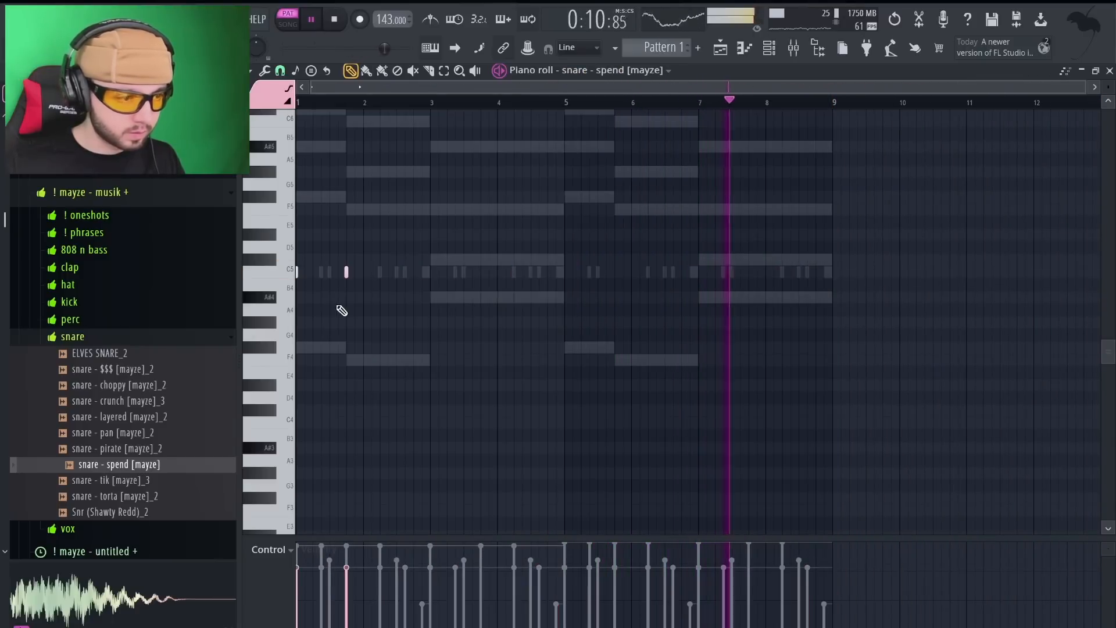
{"action": "key", "text": "ctrl+a"}
{"action": "left_click_drag", "start_coordinate": [468, 281], "coordinate": [748, 268]}
{"action": "key", "text": "ctrl+a"}
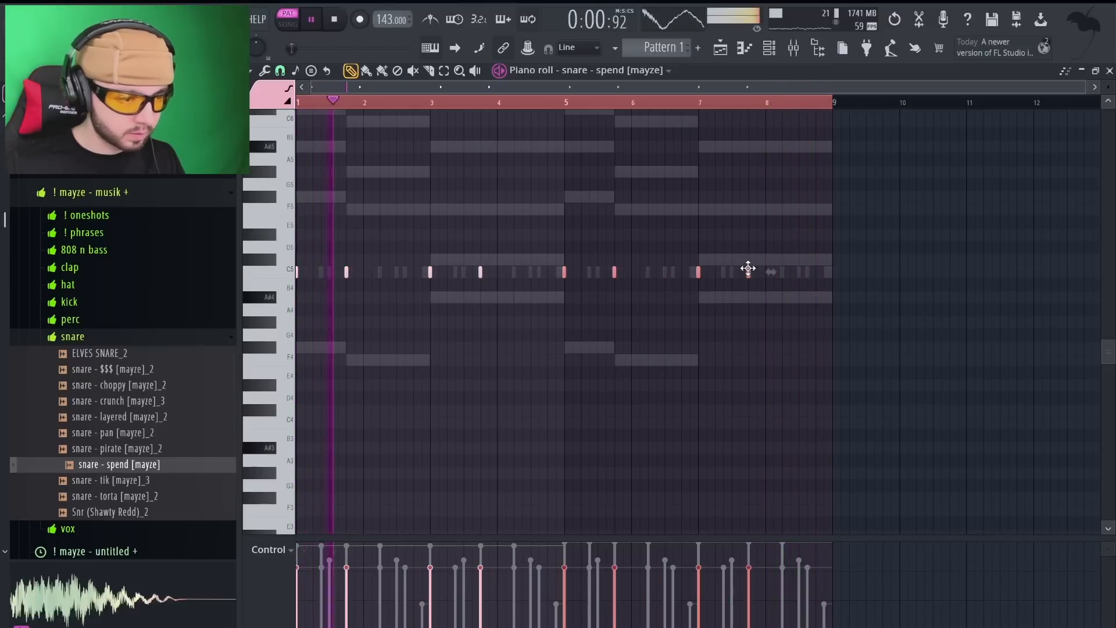
{"action": "right_click", "coordinate": [785, 336], "text": "ctrl"}
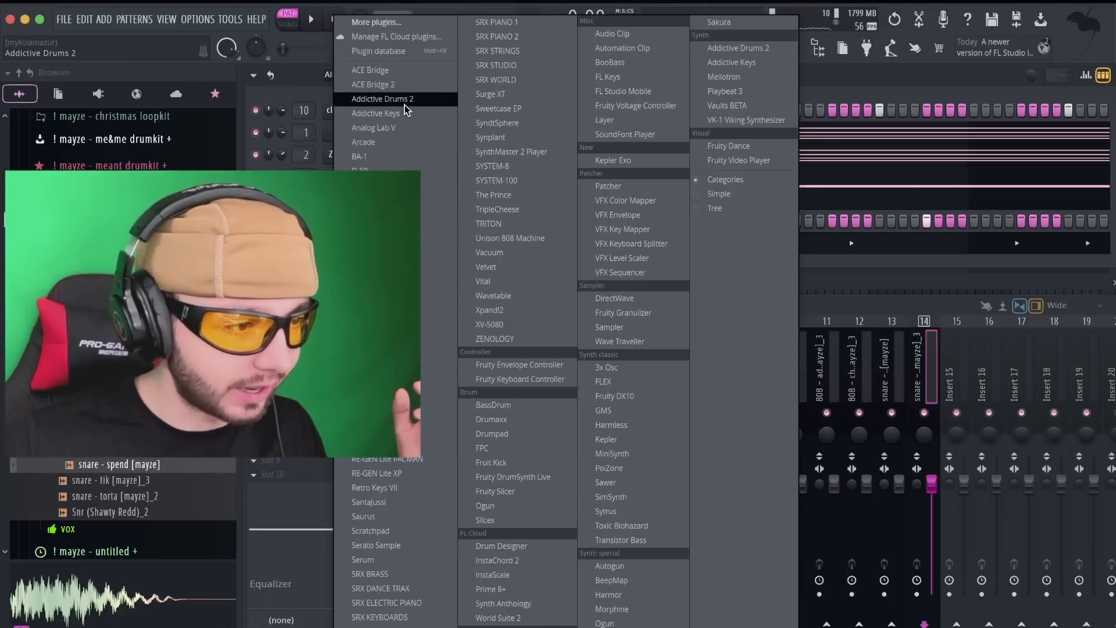
- Add an ACE Bridge 2 channel and set the plugin to Piano mode
{"action": "left_click", "coordinate": [372, 85]}
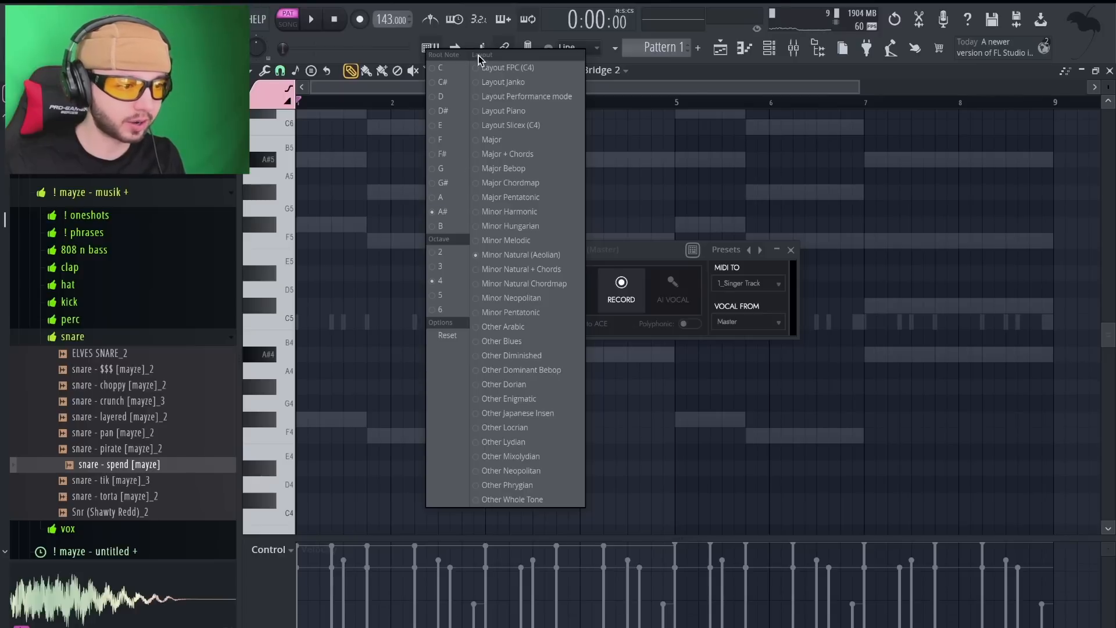
{"action": "left_click", "coordinate": [705, 72]}
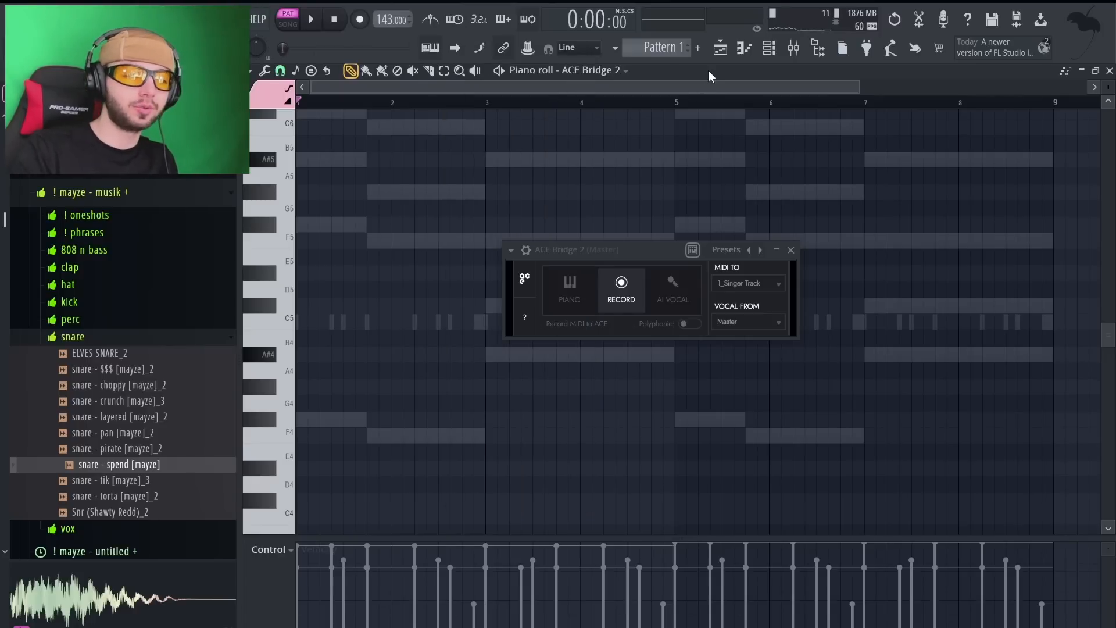
{"action": "left_click", "coordinate": [583, 287]}
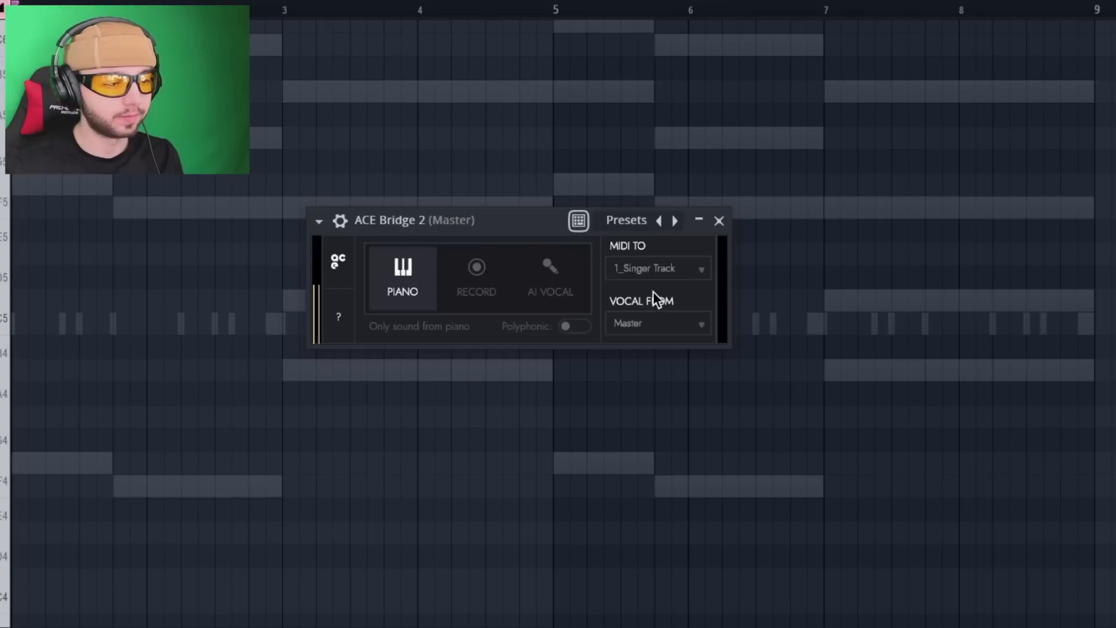
{"action": "left_click_drag", "start_coordinate": [498, 225], "coordinate": [519, 184]}
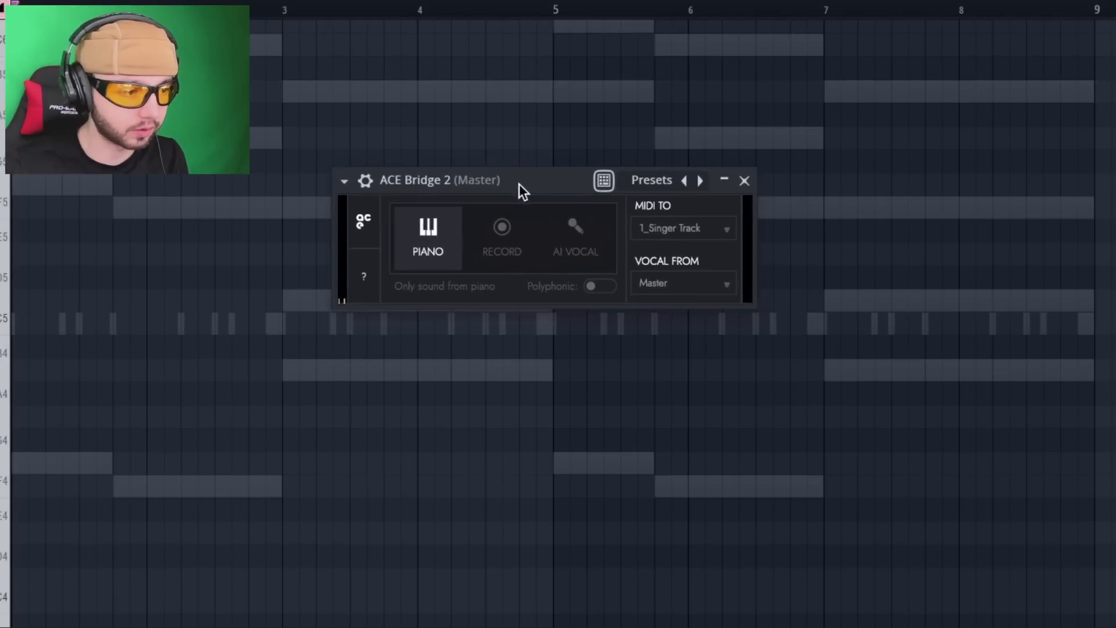
- In ACE Studio, redraw the pitch curve at the end of the long F5 note in bar 4, and stop playback
{"action": "scroll", "coordinate": [385, 114], "scroll_direction": "up", "scroll_amount": 4}
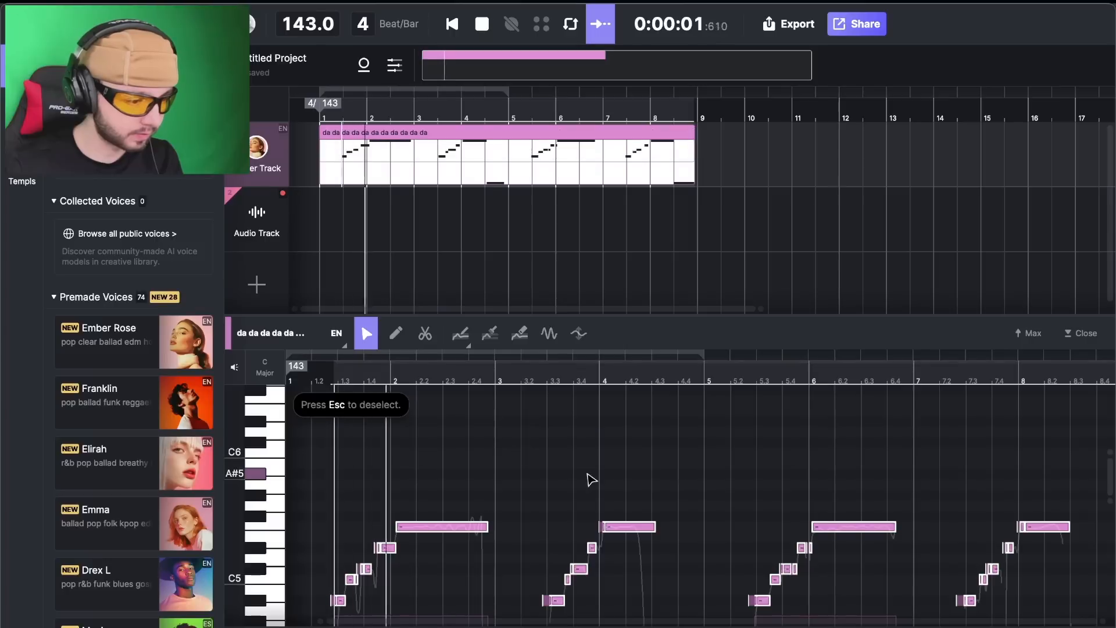
{"action": "scroll", "coordinate": [591, 480], "scroll_direction": "down", "scroll_amount": 5}
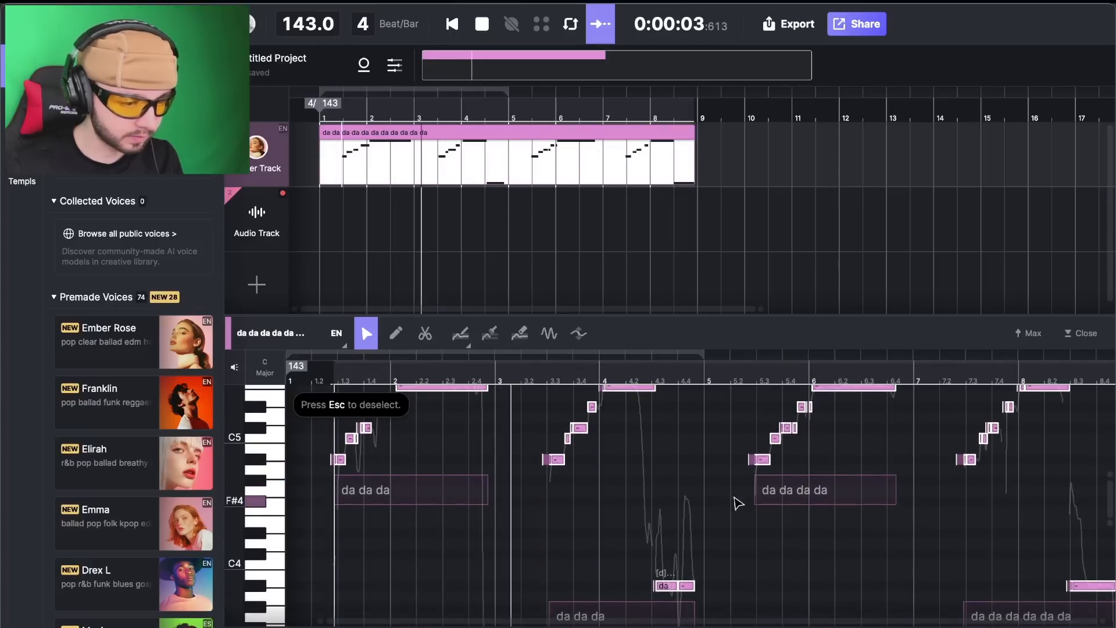
{"action": "scroll", "coordinate": [744, 505], "scroll_direction": "up", "scroll_amount": 2}
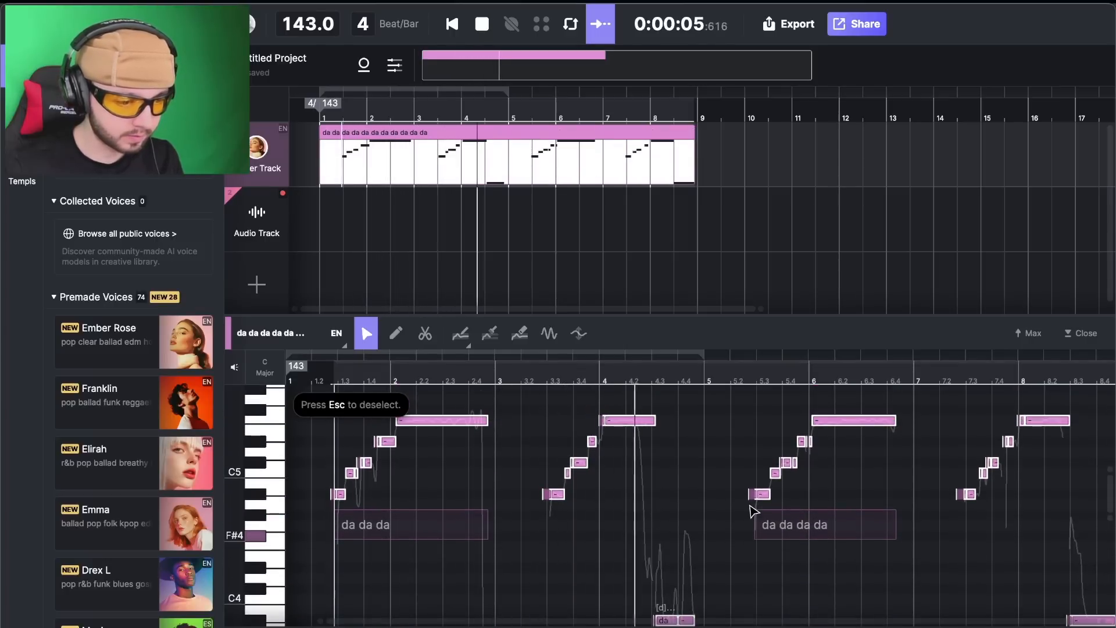
{"action": "scroll", "coordinate": [660, 581], "scroll_direction": "up", "scroll_amount": 8}
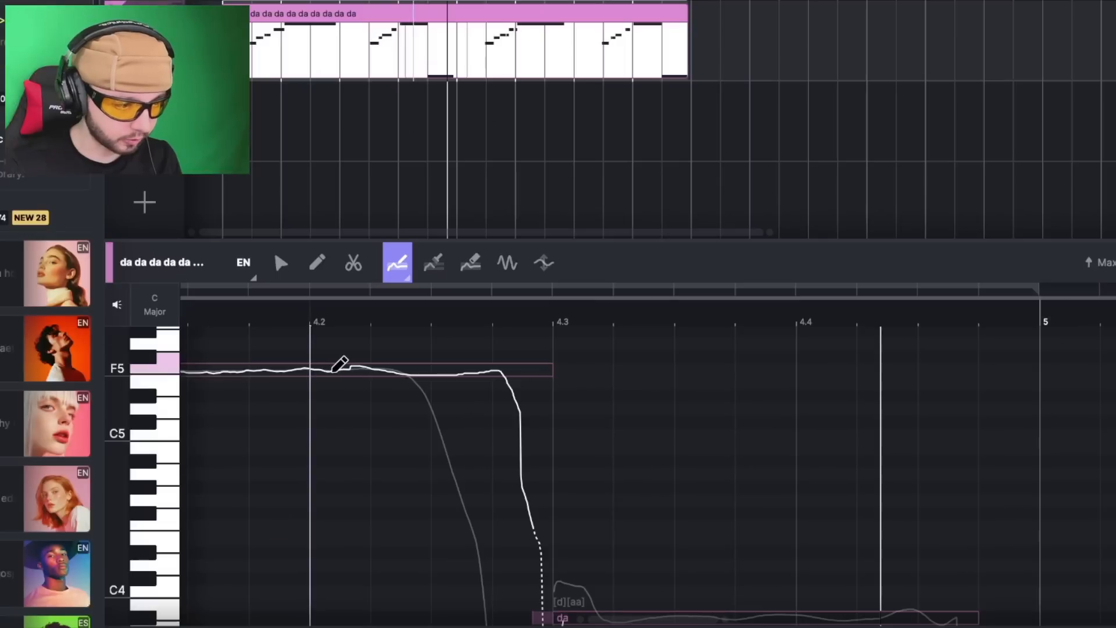
{"action": "mouse_move", "coordinate": [332, 372]}
{"action": "left_mouse_down"}
{"action": "mouse_move", "coordinate": [519, 375]}
{"action": "mouse_move", "coordinate": [549, 417]}
{"action": "left_mouse_up"}
{"action": "key", "text": "space"}
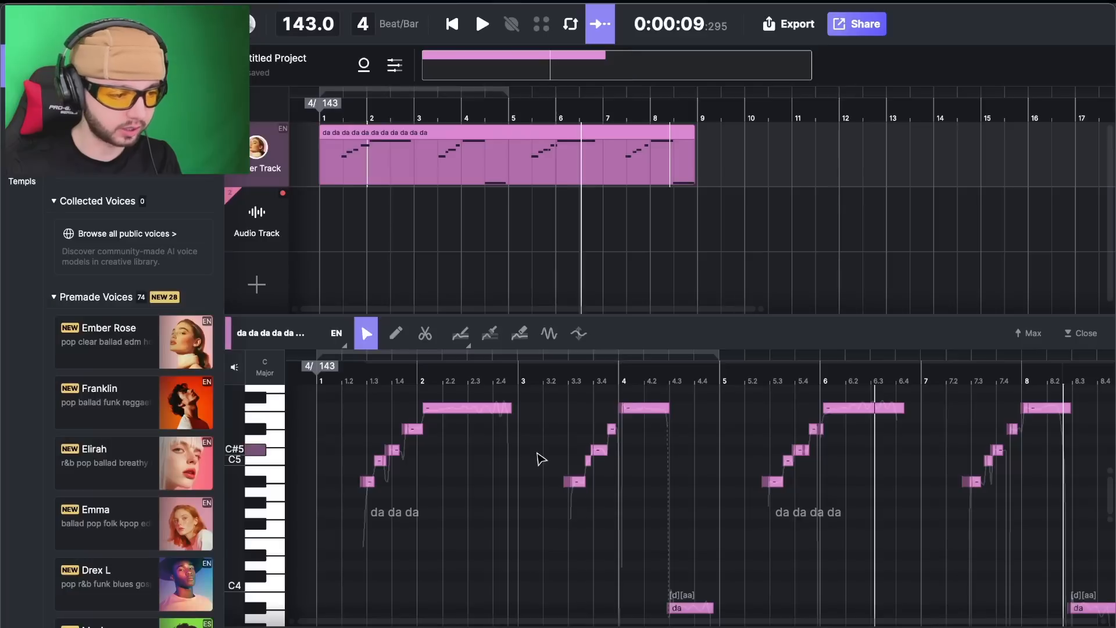
- Replace the first vocal phrase's lyrics with "take me away" and play it back
{"action": "double_click", "coordinate": [395, 512]}
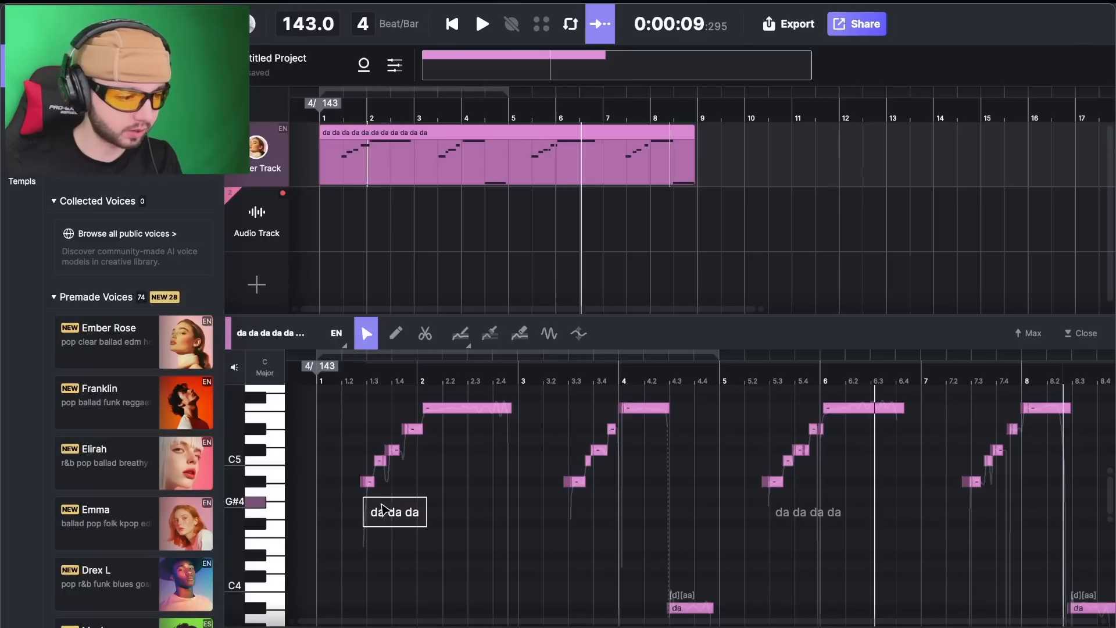
{"action": "key", "text": "ctrl+a"}
{"action": "type", "text": "take m"}
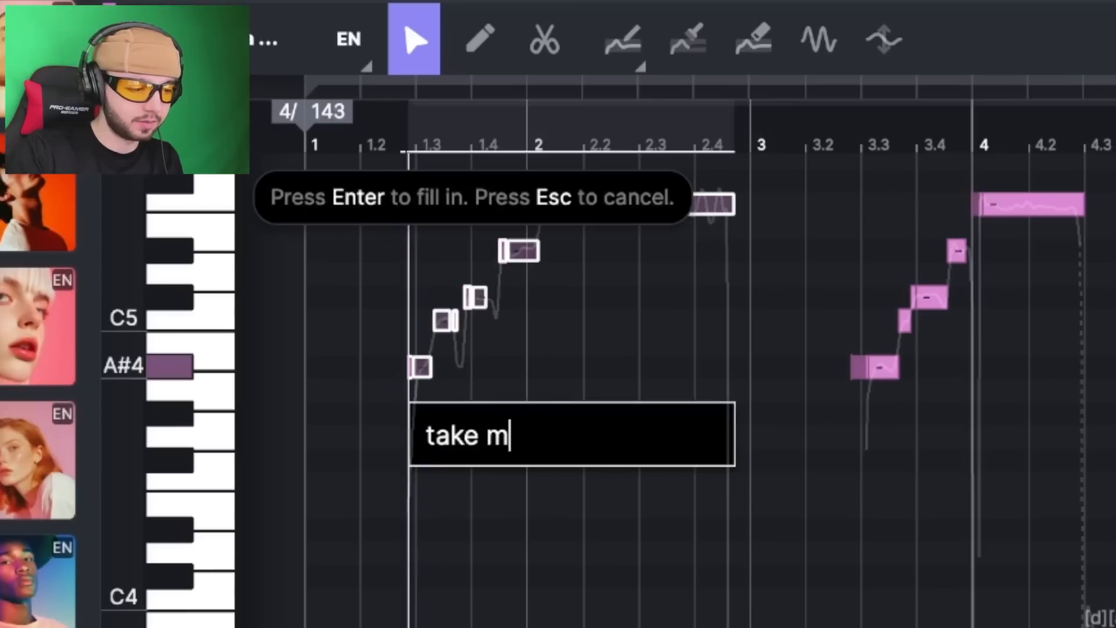
{"action": "key", "text": "Return"}
{"action": "key", "text": "space"}
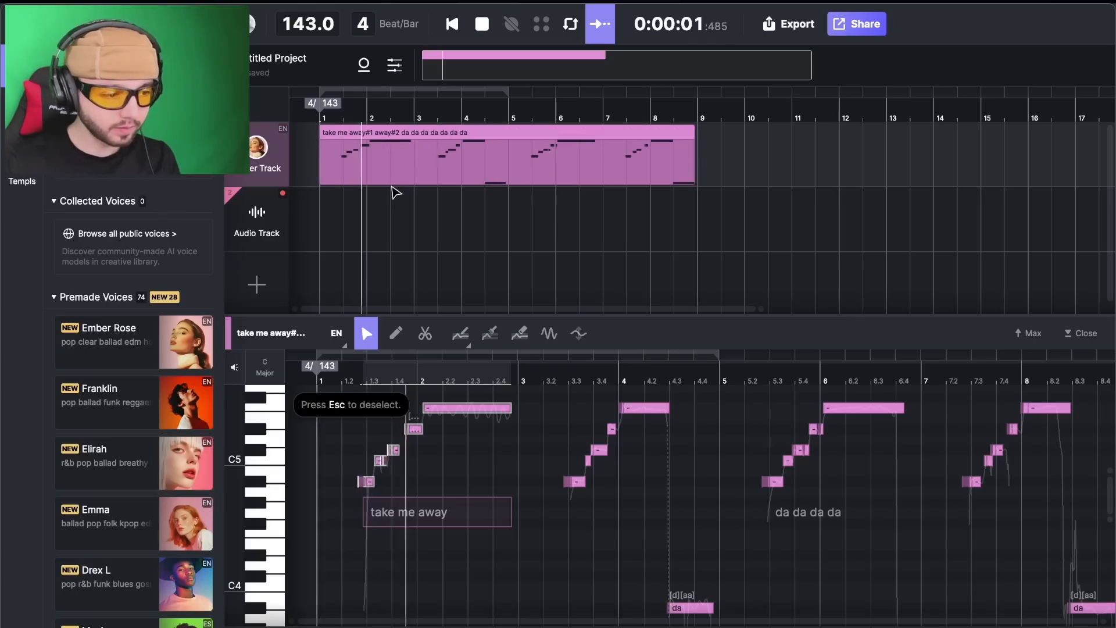
- Replace the word "far" with "all the" in the first vocal phrase's lyrics and play it back
{"action": "left_click_drag", "start_coordinate": [566, 437], "coordinate": [530, 437]}
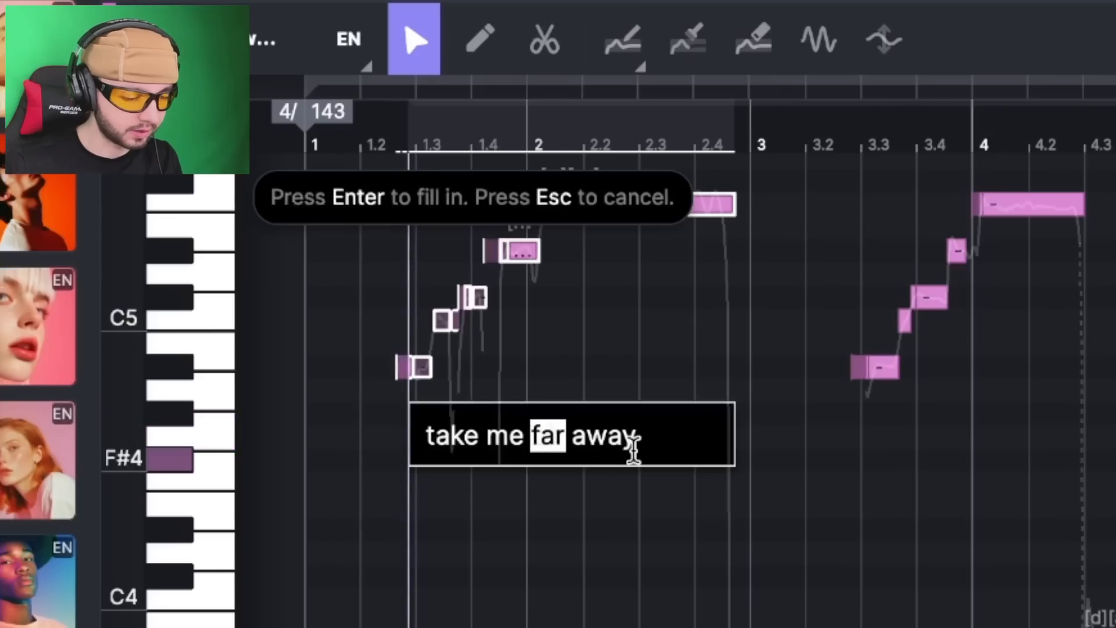
{"action": "type", "text": "all the"}
{"action": "key", "text": "Return"}
{"action": "key", "text": "space"}
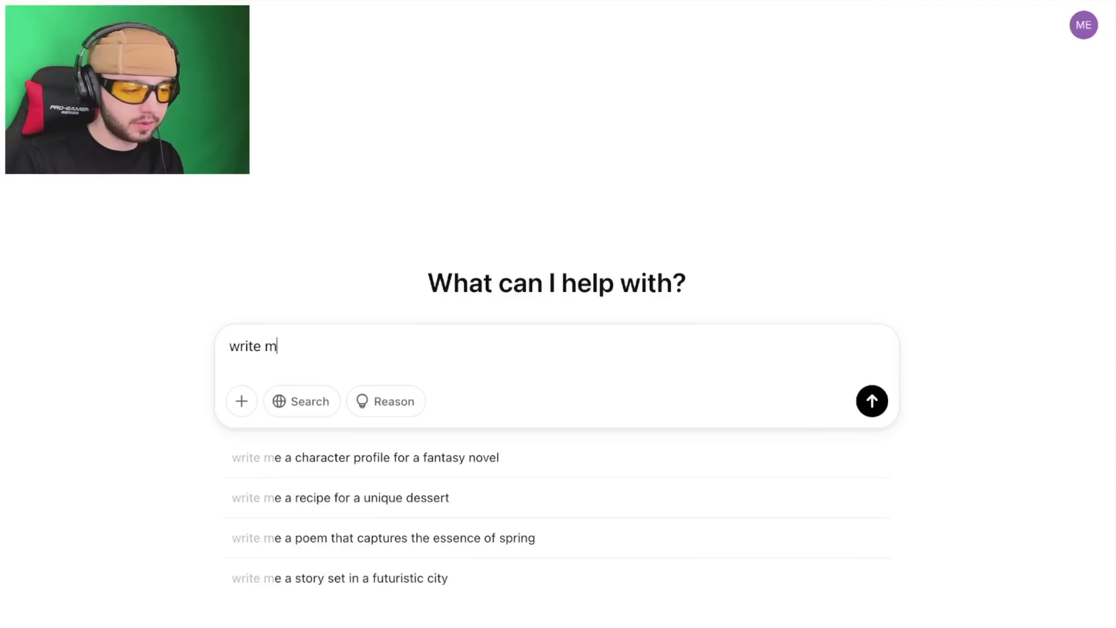
- Ask ChatGPT to "write me lyrics for a melodic pop song"
{"action": "type", "text": "e lyrics for a mel"}
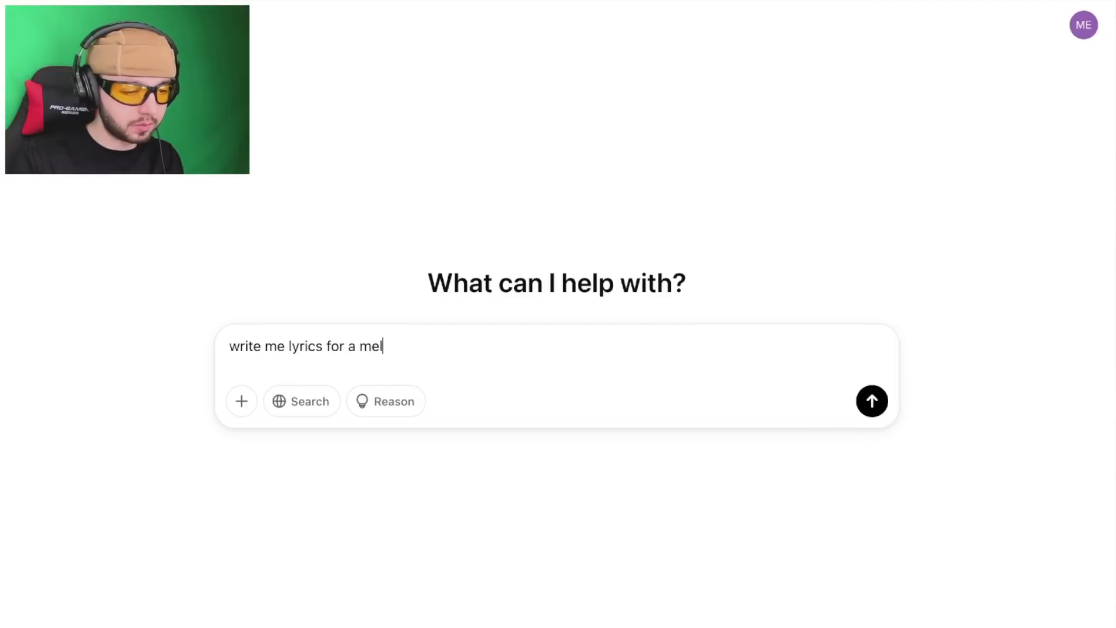
{"action": "type", "text": "odi"}
{"action": "type", "text": "c pop song"}
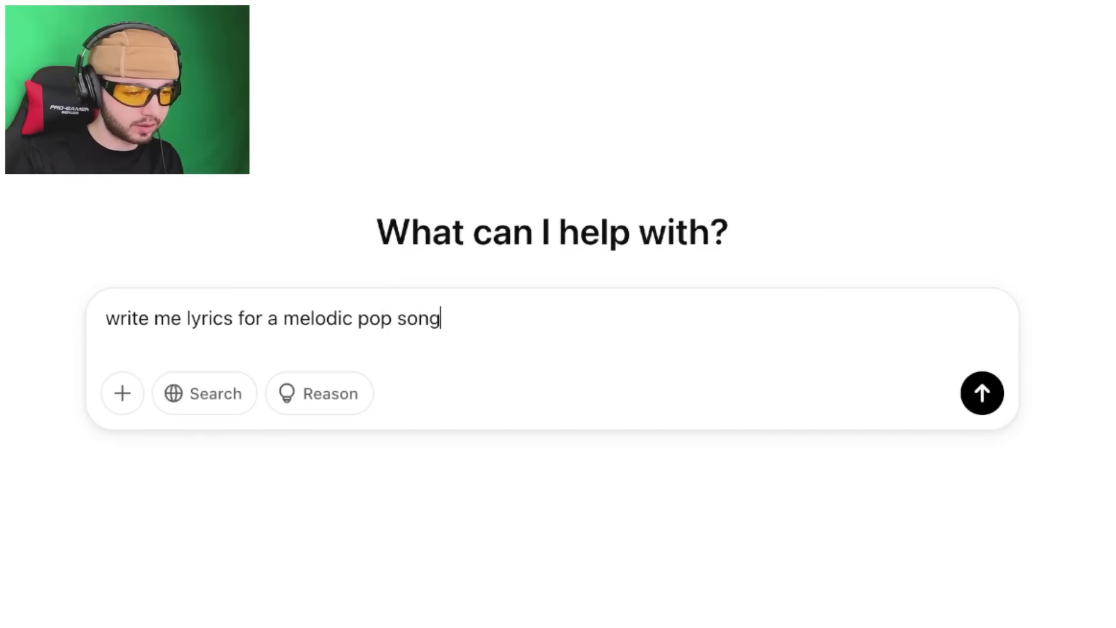
{"action": "key", "text": "Return"}
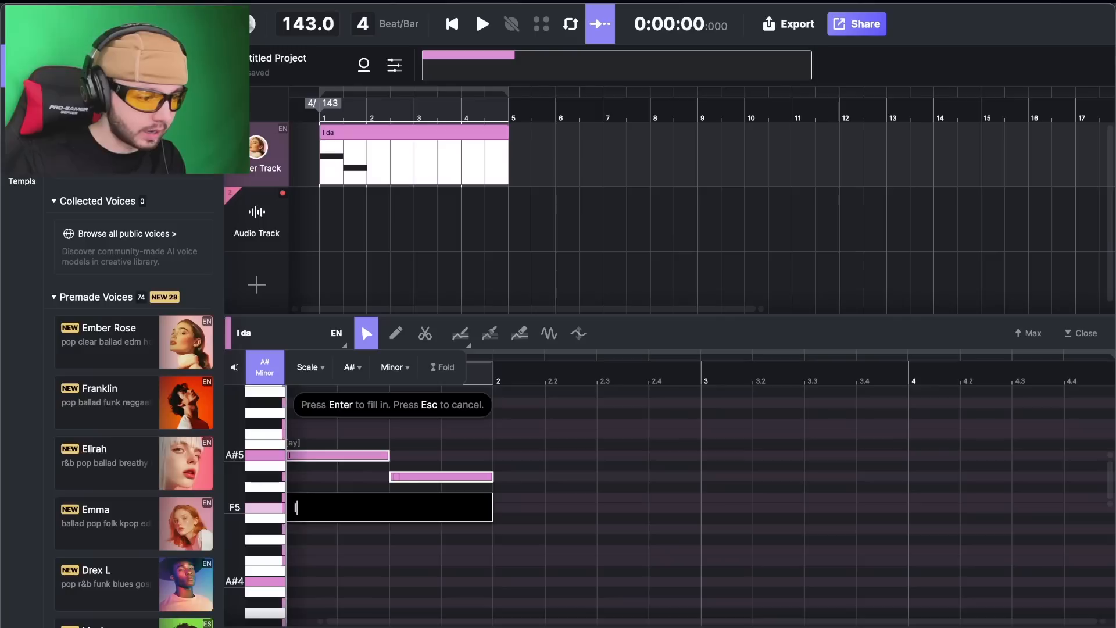
- Set the lyrics of the first two notes in ACE Studio to "I" and "cant"
{"action": "left_click", "coordinate": [418, 480]}
{"action": "left_click", "coordinate": [416, 507]}
{"action": "type", "text": "ca"}
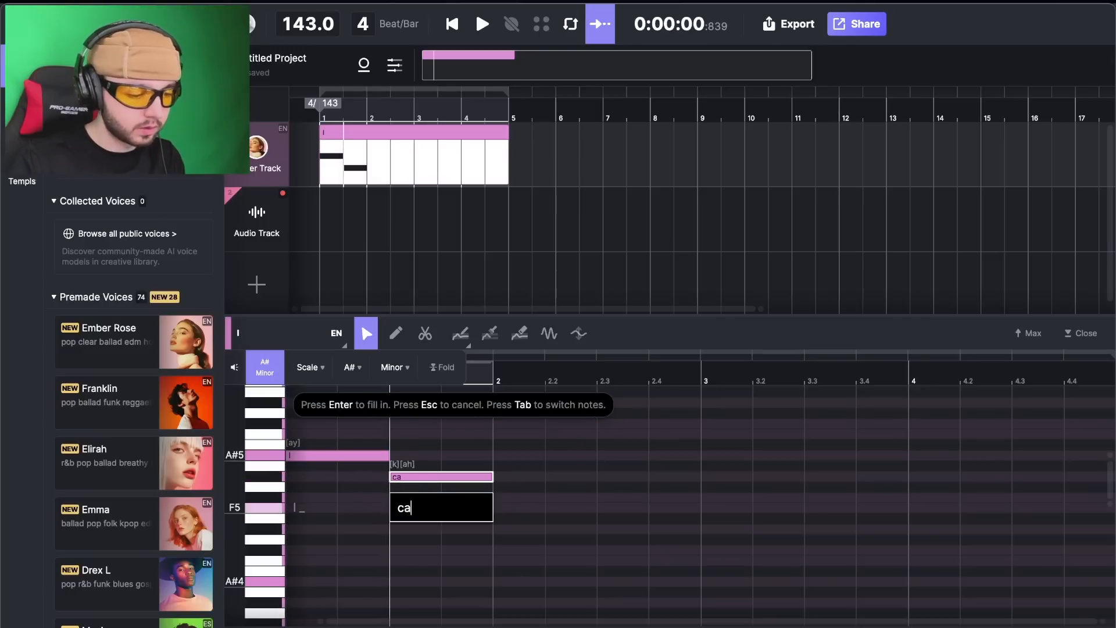
{"action": "type", "text": "nt"}
{"action": "key", "text": "Return"}
- Place a third note with the lyric "let" at bar 2 and a lower F5 note from 2.3 to bar 3
{"action": "double_click", "coordinate": [526, 498]}
{"action": "left_click_drag", "start_coordinate": [537, 499], "coordinate": [512, 498]}
{"action": "left_click", "coordinate": [599, 509]}
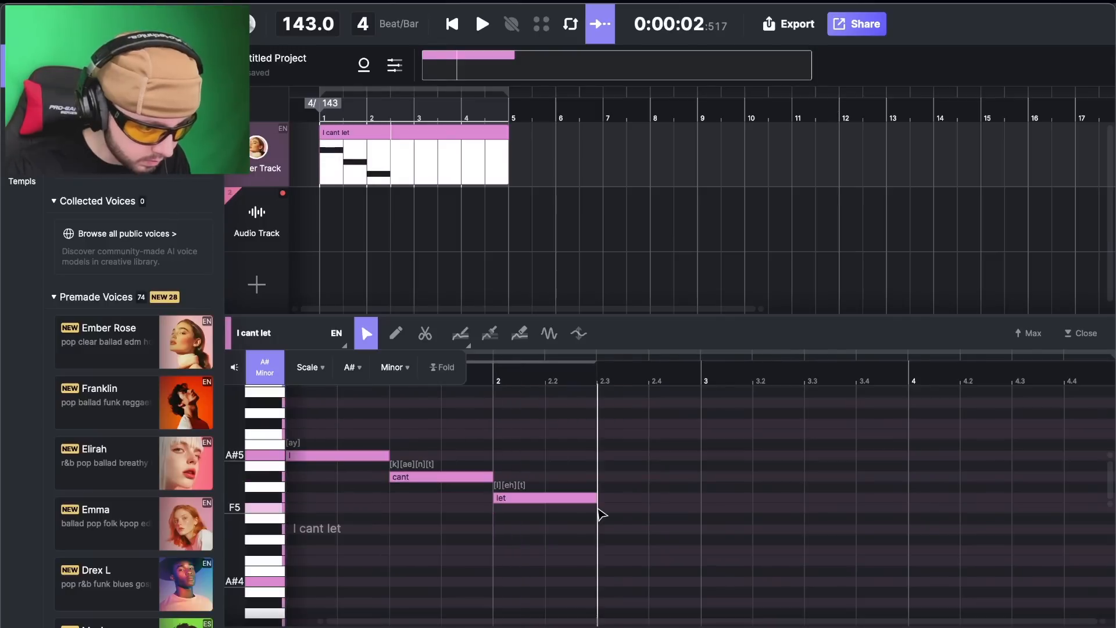
{"action": "double_click", "coordinate": [601, 510]}
{"action": "left_click_drag", "start_coordinate": [621, 511], "coordinate": [705, 510]}
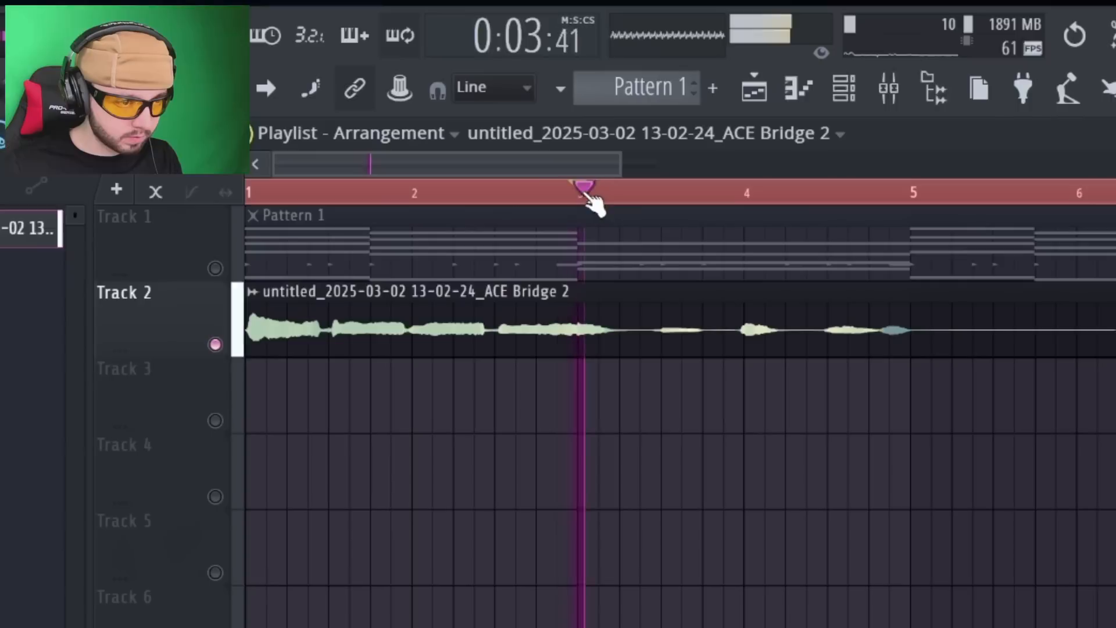
- In FL Studio, play the recorded ACE Bridge 2 vocal from several points and trim its clip to end at bar 5
{"action": "left_click", "coordinate": [670, 192]}
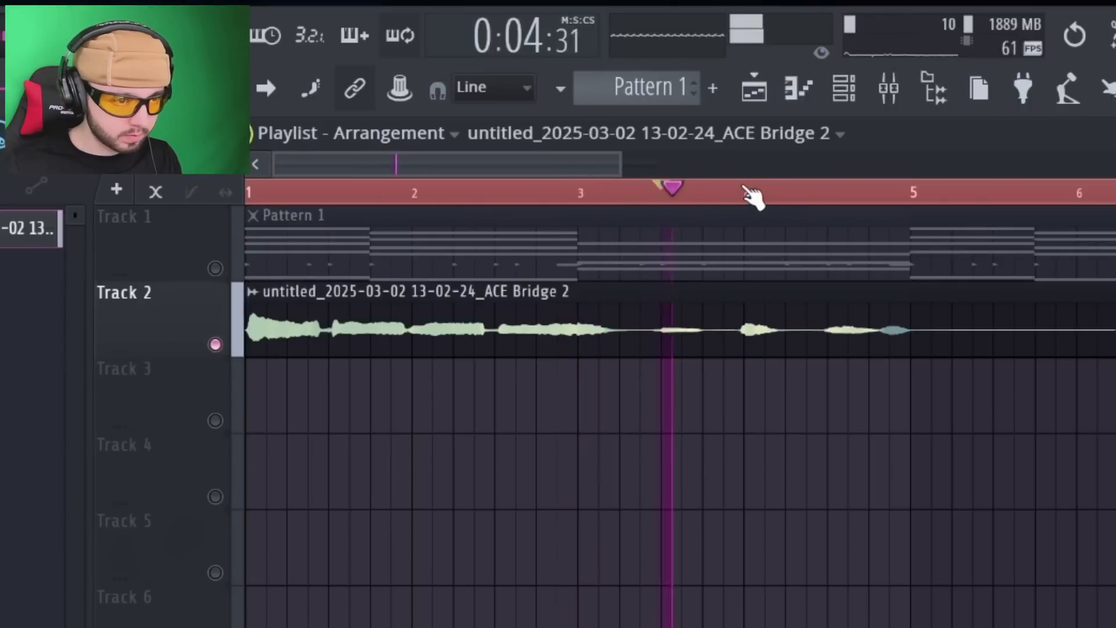
{"action": "left_click", "coordinate": [744, 192]}
{"action": "left_click", "coordinate": [832, 197]}
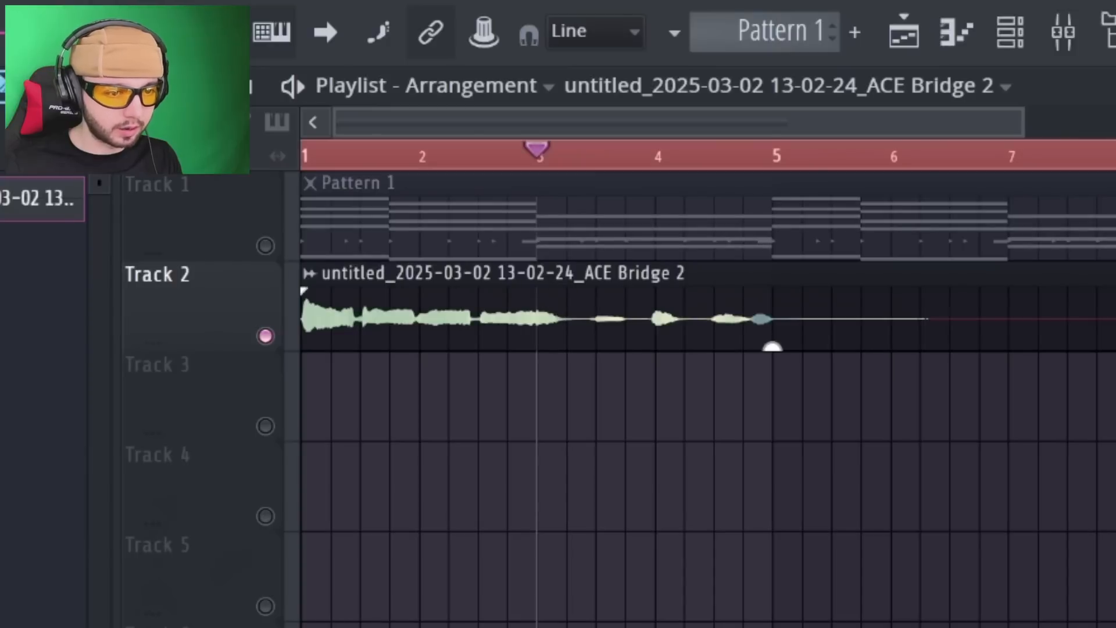
{"action": "left_click_drag", "start_coordinate": [927, 279], "coordinate": [773, 279]}
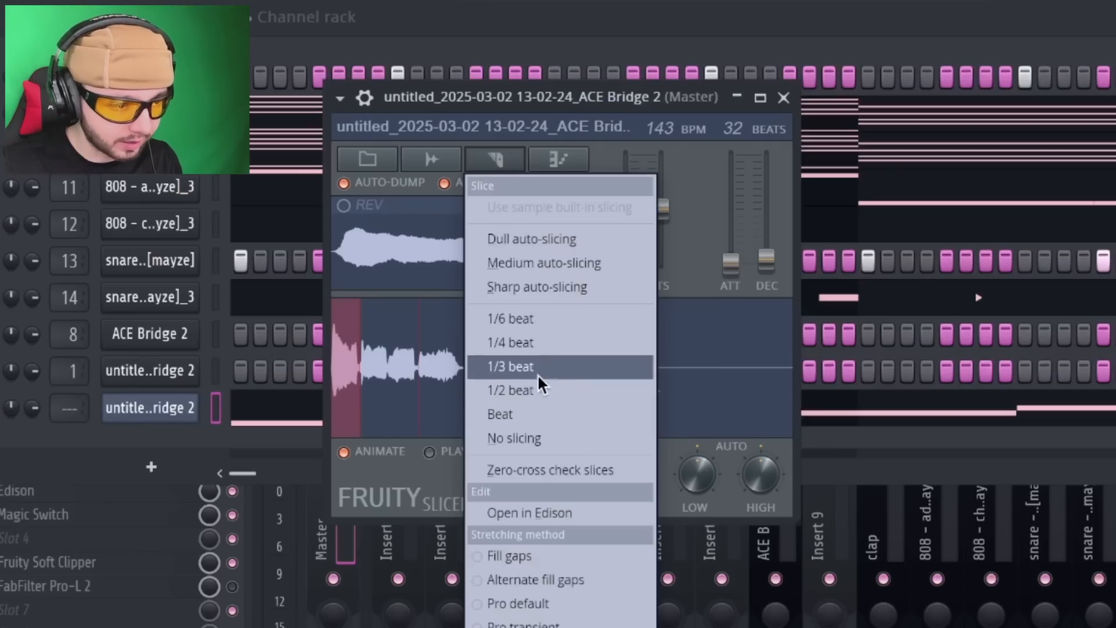
- Slice the vocal by beat in Fruity Slicer and lengthen the Beat 13 slice in bar 2
{"action": "left_click", "coordinate": [535, 368]}
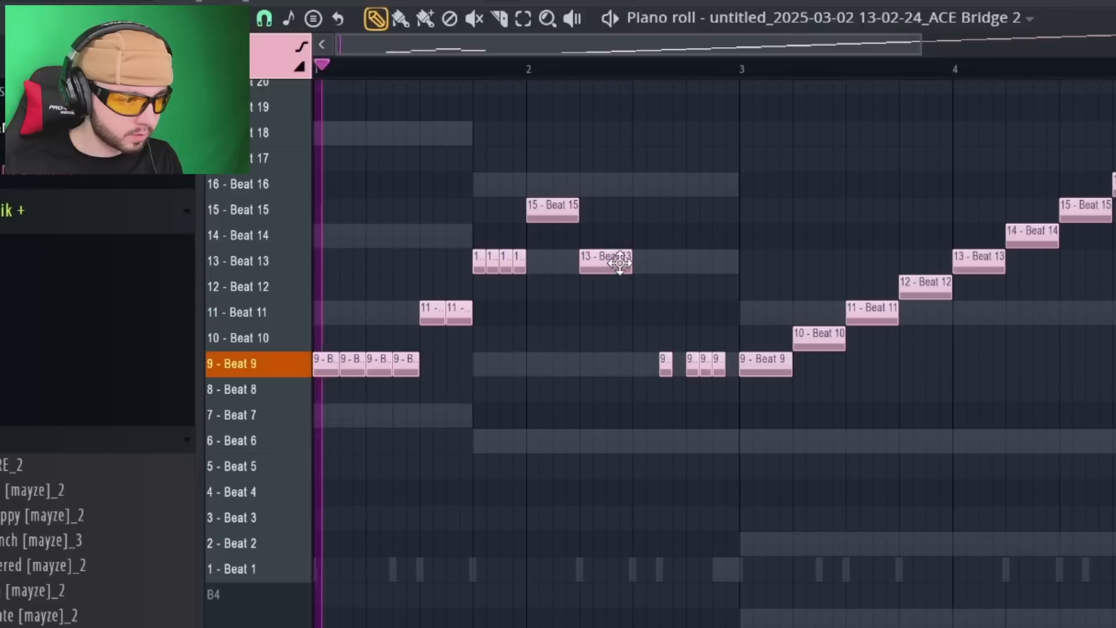
{"action": "mouse_move", "coordinate": [633, 256]}
{"action": "left_mouse_down"}
{"action": "mouse_move", "coordinate": [668, 257]}
{"action": "mouse_move", "coordinate": [654, 256]}
{"action": "left_mouse_up"}
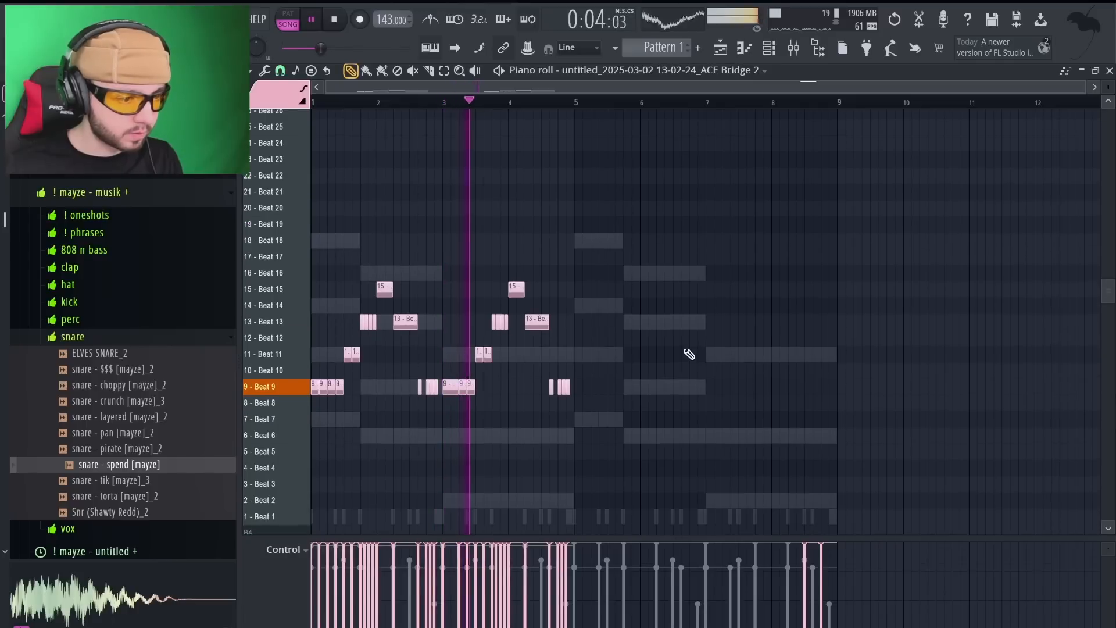
- Duplicate the vocal chop pattern into bars 5 to 8 and add short Beat 16 slices at the ends of bars 6 and 8
{"action": "scroll", "coordinate": [689, 354], "scroll_direction": "up", "scroll_amount": 5}
{"action": "scroll", "coordinate": [817, 269], "scroll_direction": "down", "scroll_amount": 6}
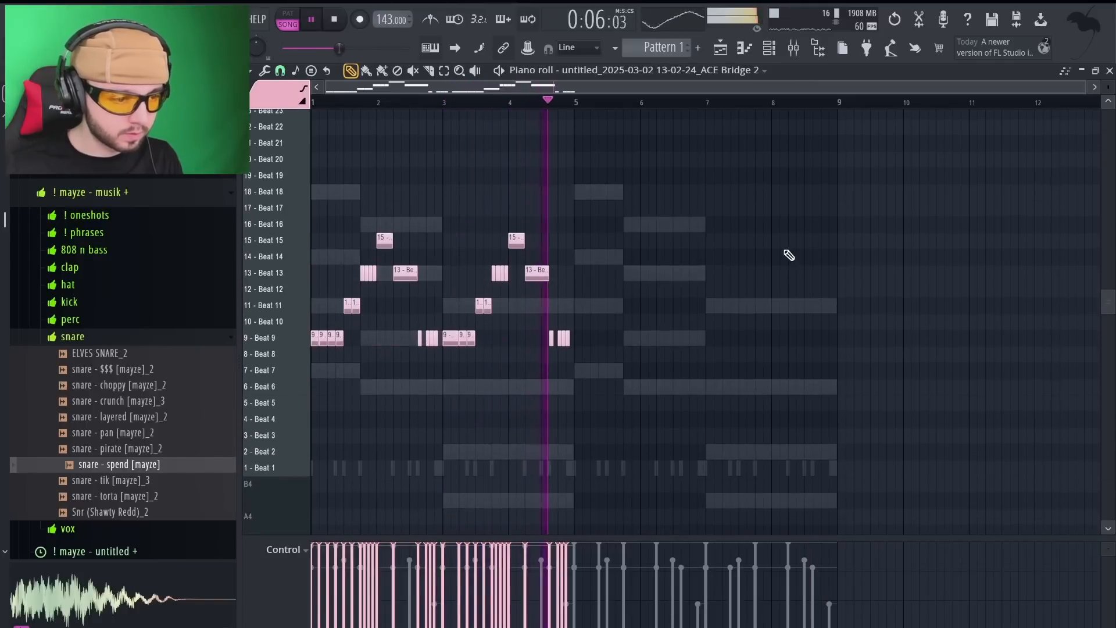
{"action": "scroll", "coordinate": [586, 336], "scroll_direction": "up", "scroll_amount": 5}
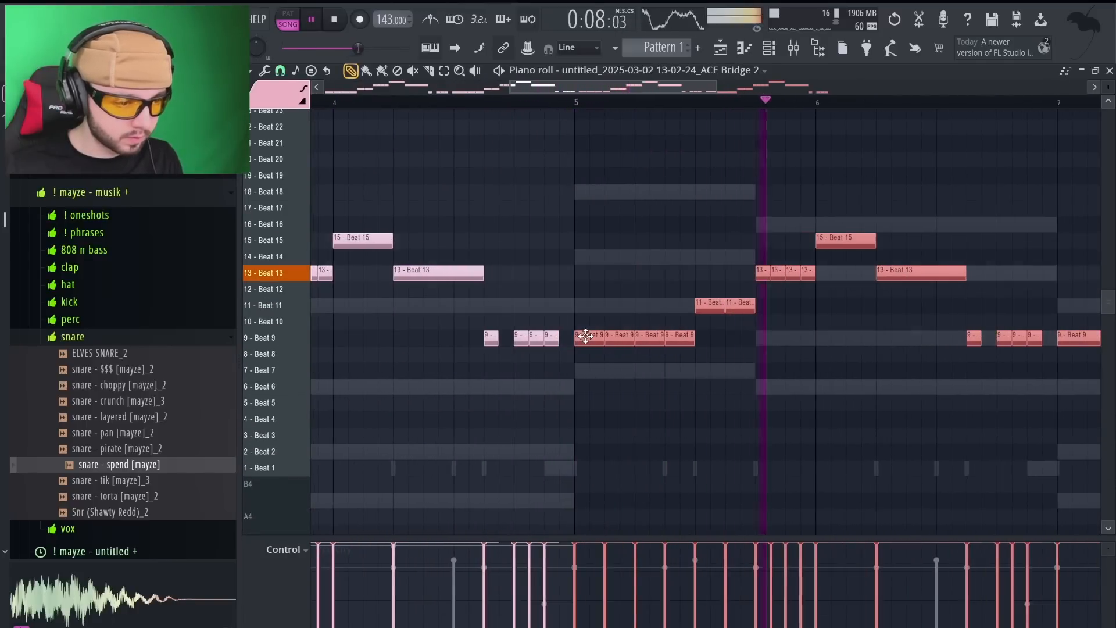
{"action": "scroll", "coordinate": [585, 336], "scroll_direction": "down", "scroll_amount": 5}
{"action": "left_click", "coordinate": [751, 224]}
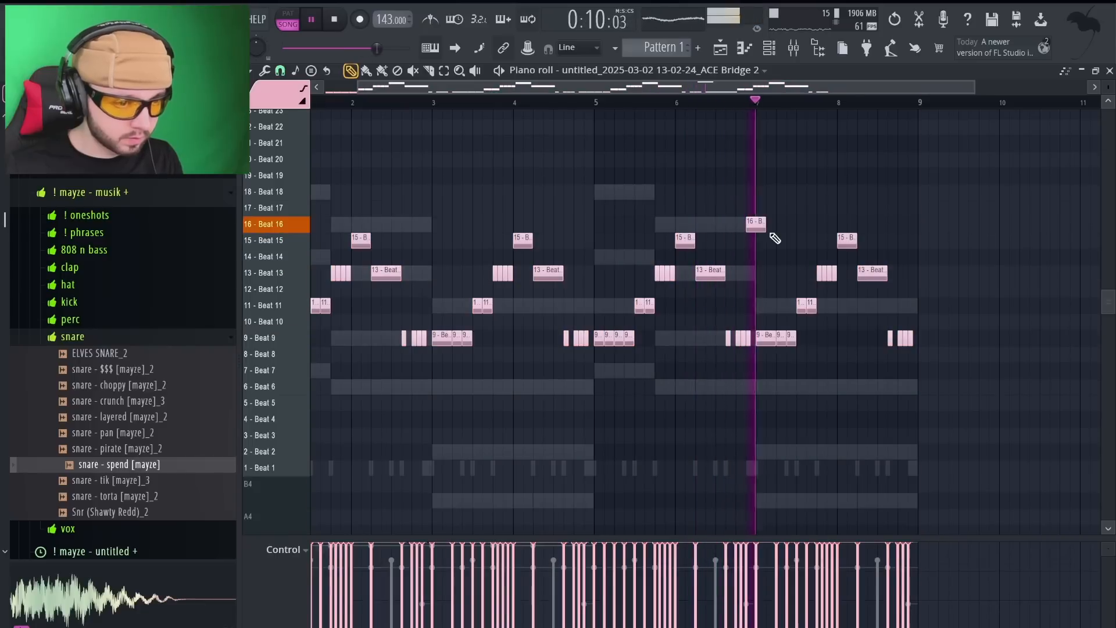
{"action": "left_click", "coordinate": [912, 225]}
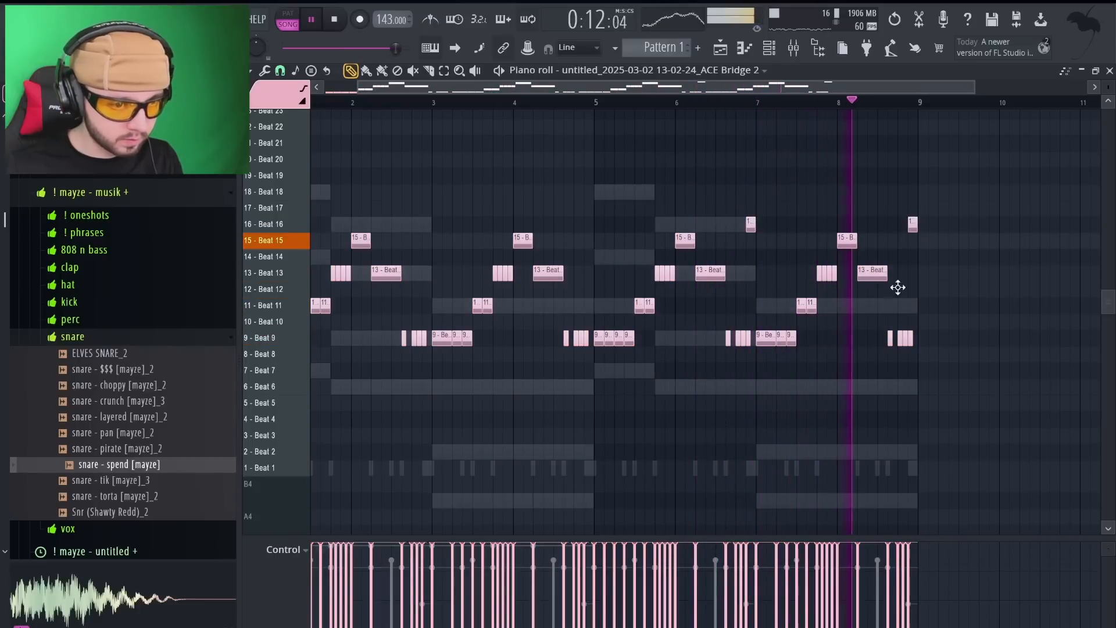
- Add three short Beat 15 slices and one short Beat 13 slice in the second half of bar 2
{"action": "scroll", "coordinate": [560, 258], "scroll_direction": "down", "scroll_amount": 2}
{"action": "key", "text": "ctrl+a"}
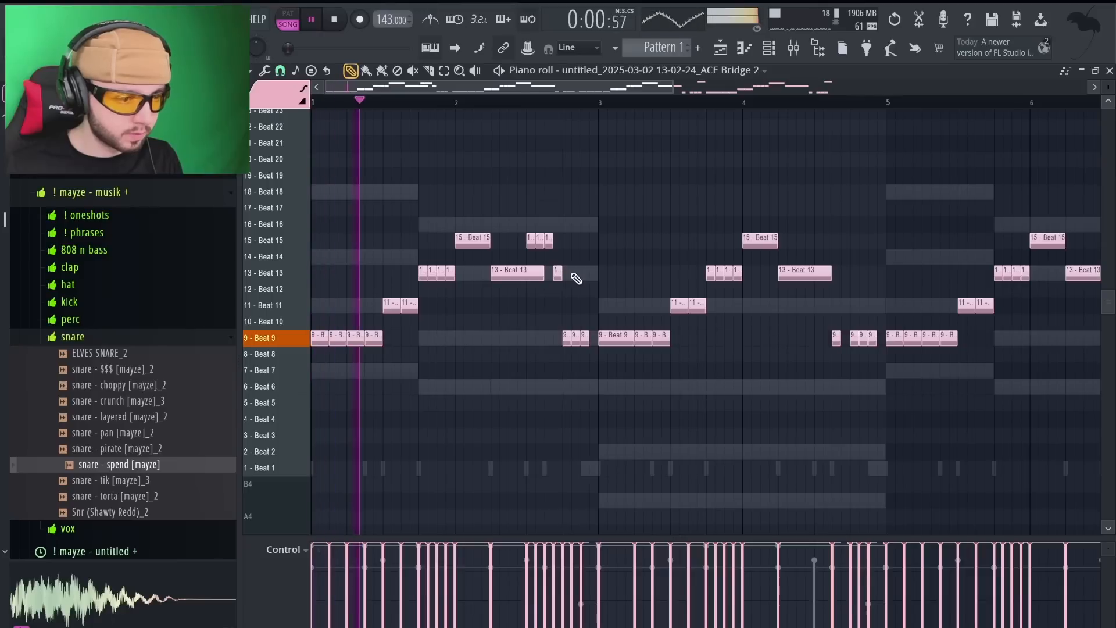
{"action": "scroll", "coordinate": [577, 280], "scroll_direction": "up", "scroll_amount": 2}
{"action": "key", "text": "ctrl+d"}
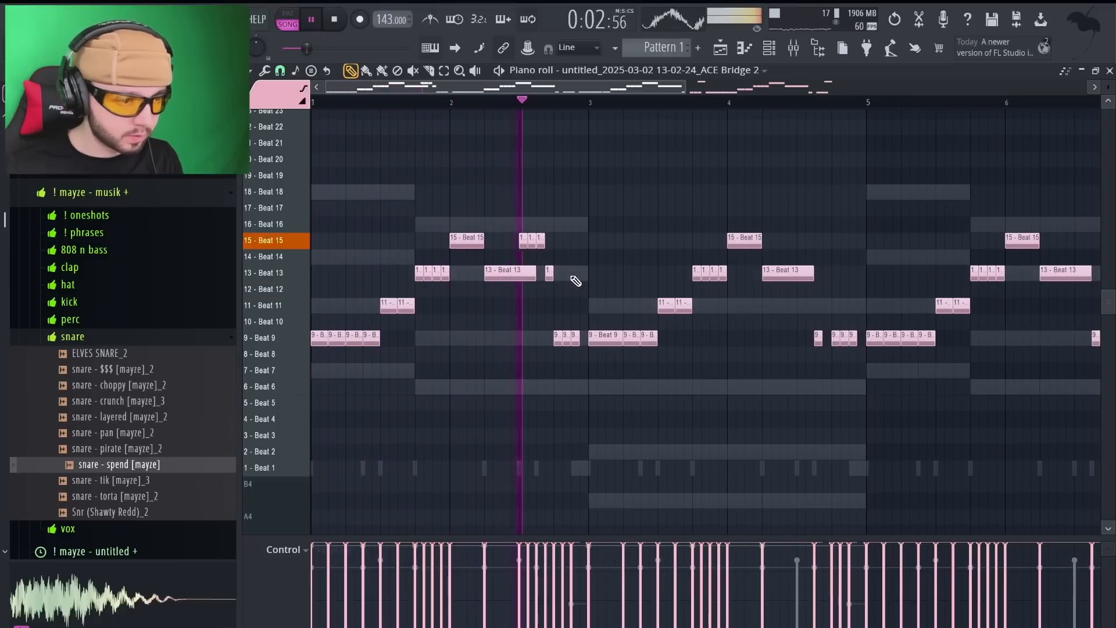
{"action": "scroll", "coordinate": [576, 281], "scroll_direction": "down", "scroll_amount": 2}
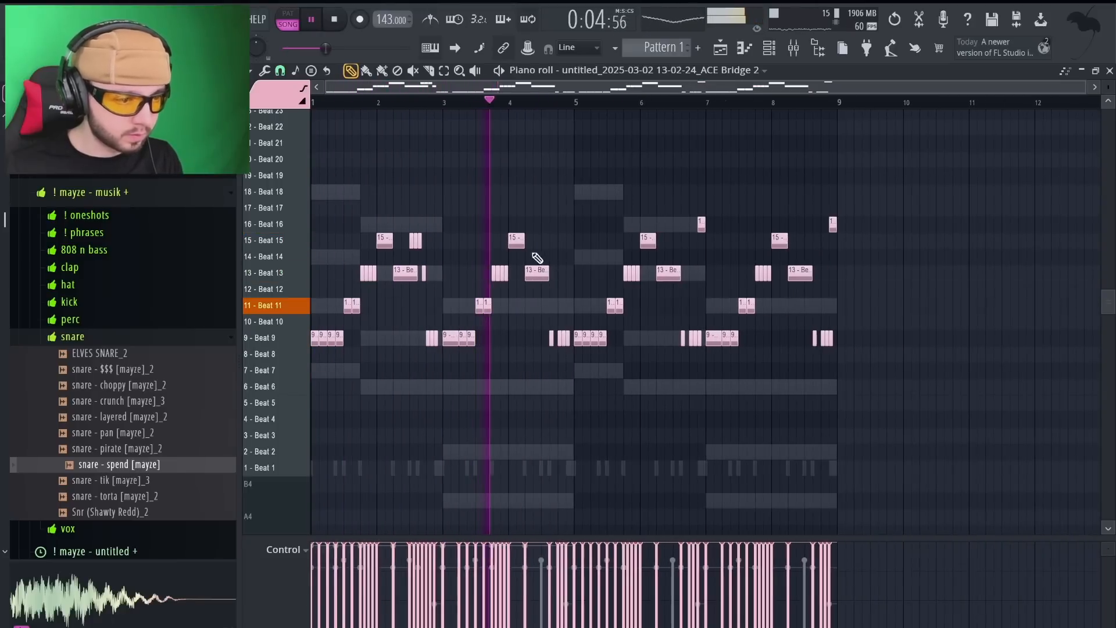
- Replace bars 5 to 8 with a copy of bars 1 to 4 and place Beat 8 slices in bars 1, 4, 5 and 8
{"action": "left_click_drag", "start_coordinate": [573, 187], "coordinate": [962, 524]}
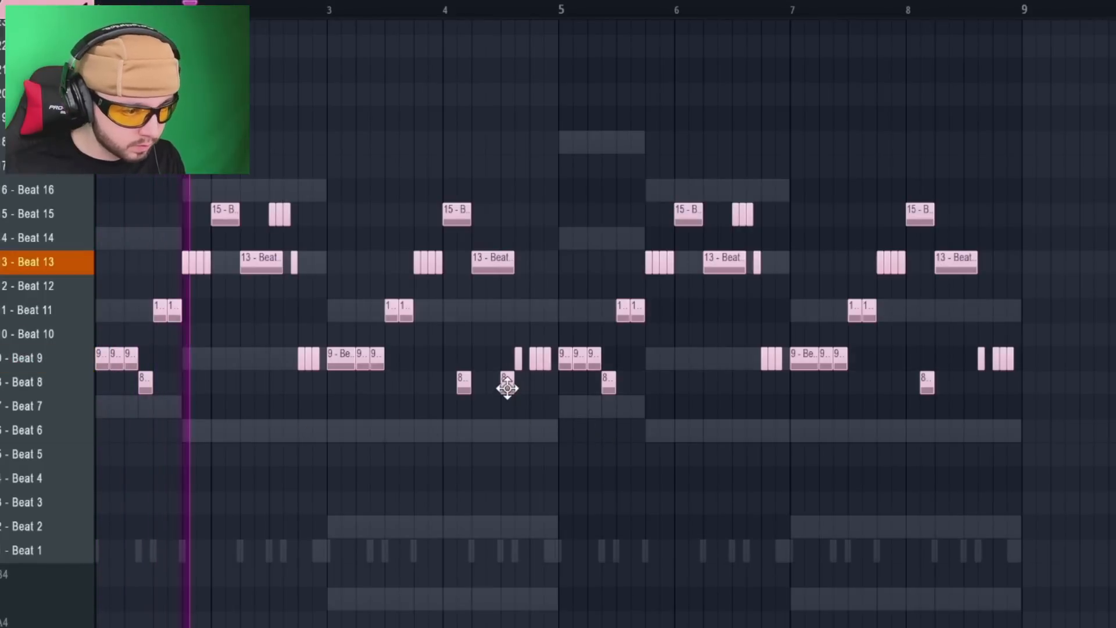
{"action": "left_click", "coordinate": [969, 382]}
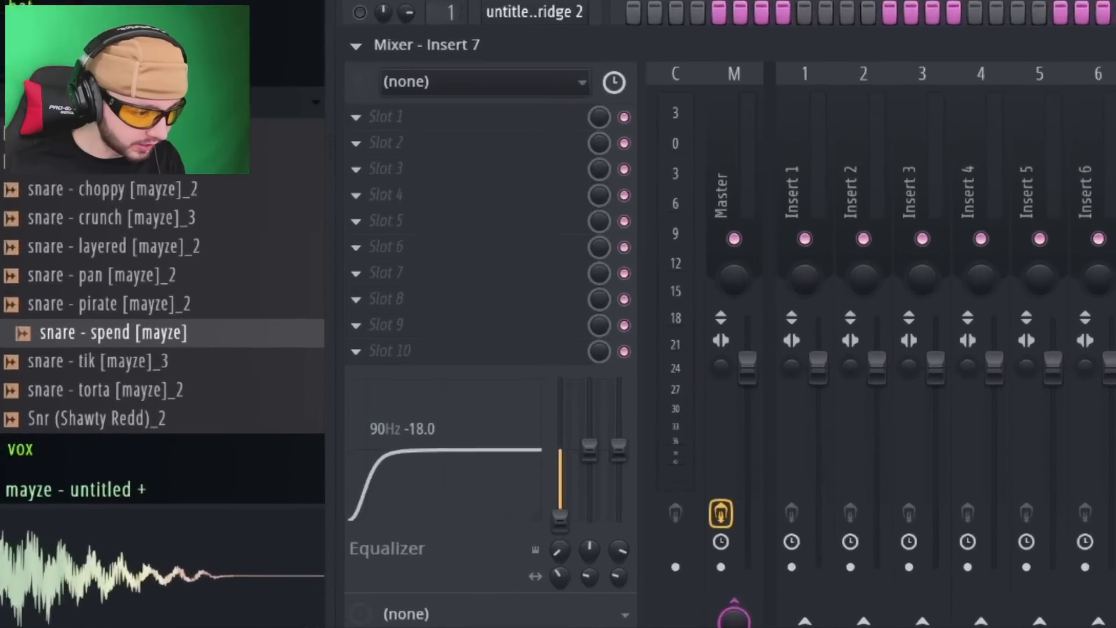
- Adjust the low-cut equalizer on the vocal chops' mixer Insert 7 and add Squash with lowered tone and depth
{"action": "left_click_drag", "start_coordinate": [560, 550], "coordinate": [560, 537]}
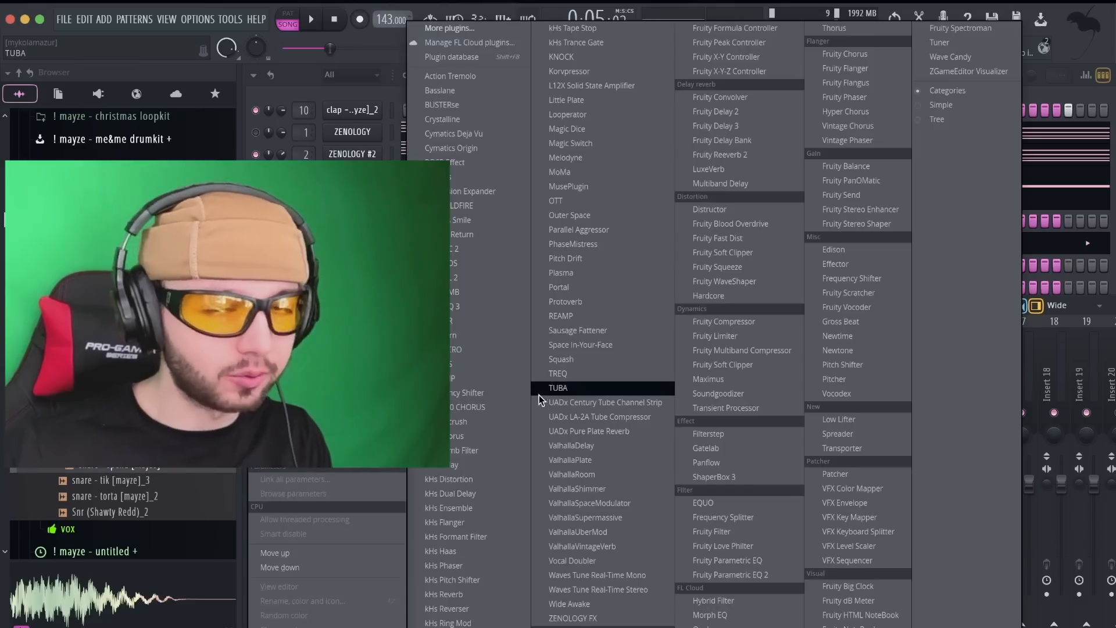
{"action": "left_click", "coordinate": [572, 204]}
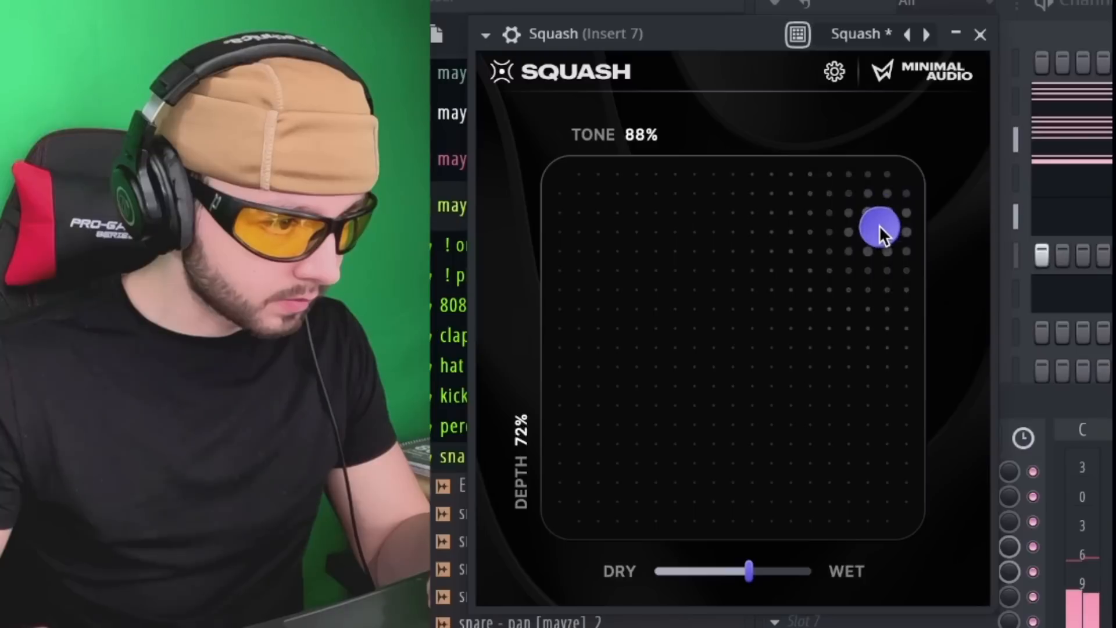
{"action": "left_click_drag", "start_coordinate": [879, 225], "coordinate": [849, 359]}
{"action": "left_click", "coordinate": [981, 34]}
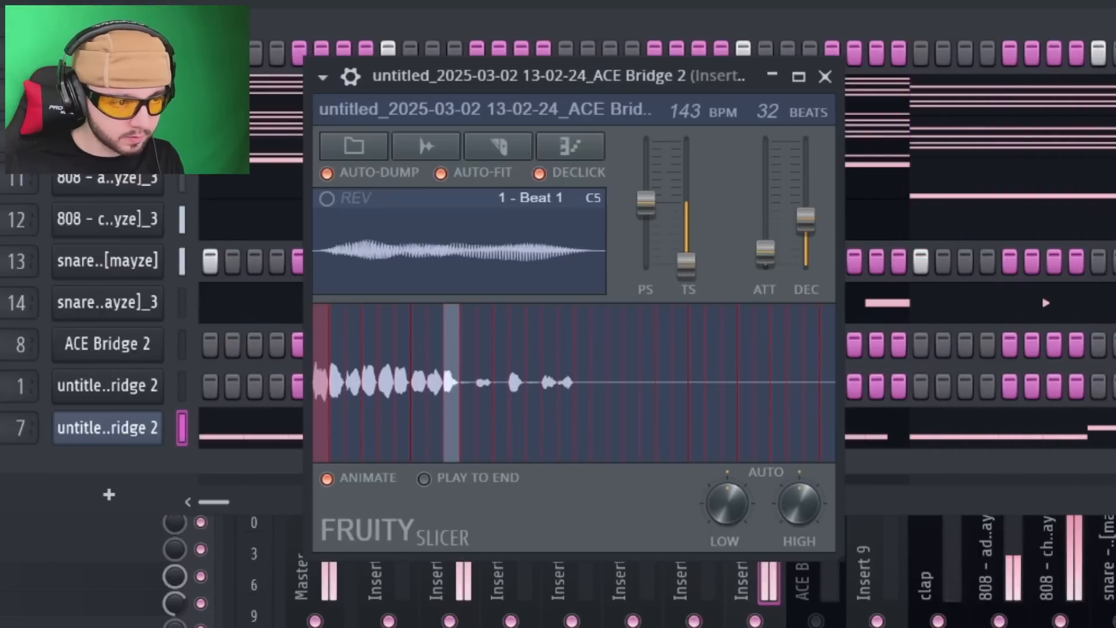
- Raise the time stretch (TS) of the chopped vocal in Fruity Slicer
{"action": "left_click_drag", "start_coordinate": [687, 261], "coordinate": [687, 236]}
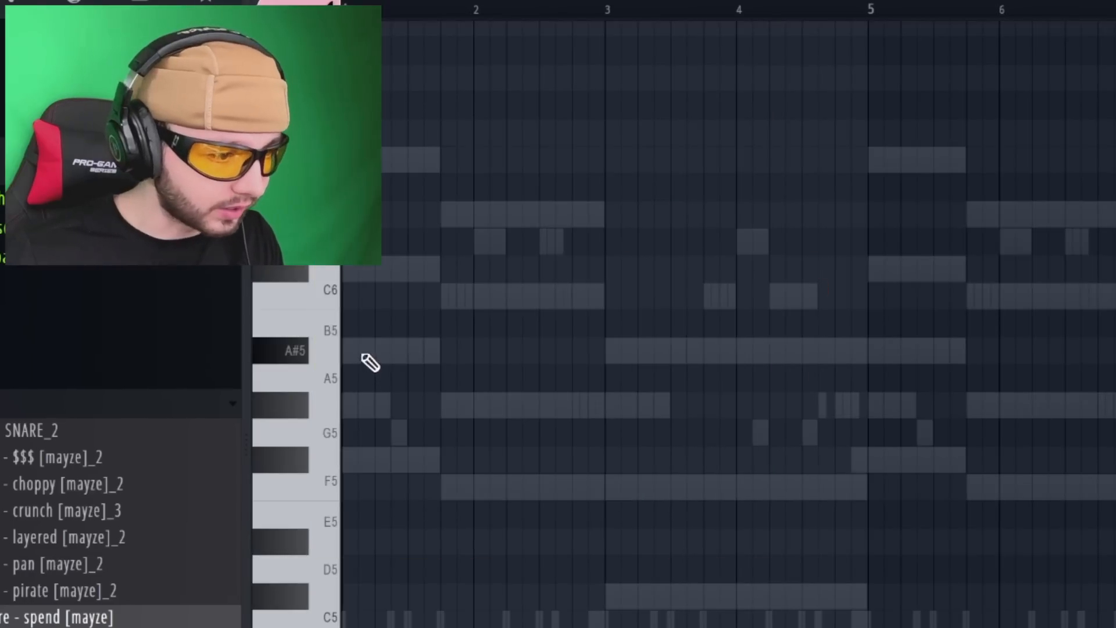
- Draw an A#5, C6, C#6, D#6 run starting at bar 1, repeat it through bar 2 and play it back
{"action": "left_click", "coordinate": [346, 350]}
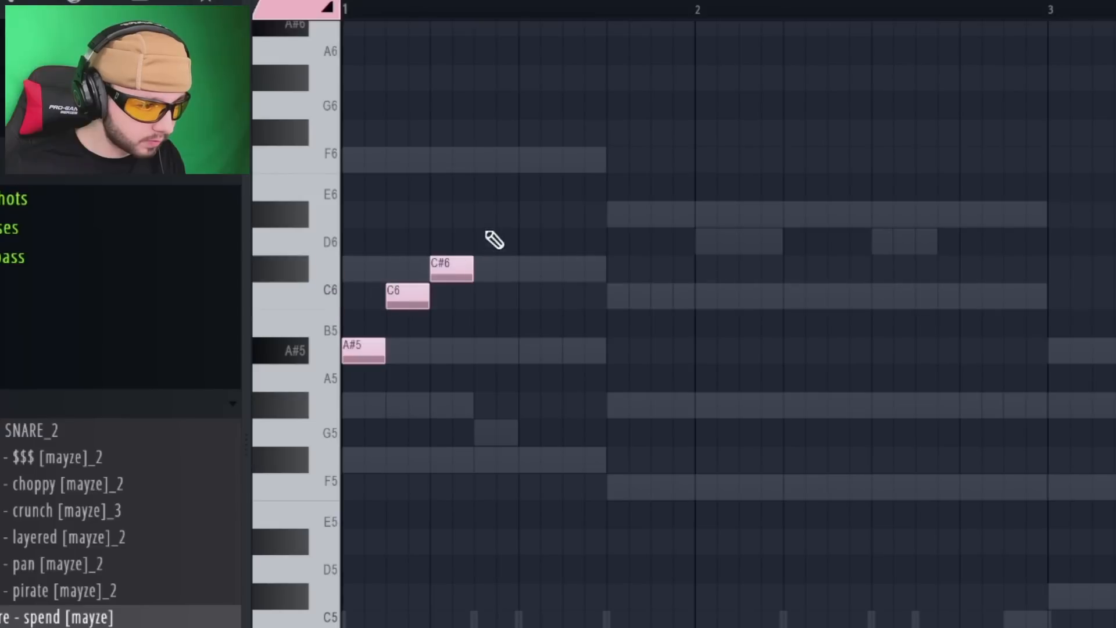
{"action": "left_click_drag", "start_coordinate": [562, 162], "coordinate": [192, 451]}
{"action": "key", "text": "ctrl+b"}
{"action": "key", "text": "ctrl+b"}
{"action": "key", "text": "ctrl+b"}
{"action": "key", "text": "space"}
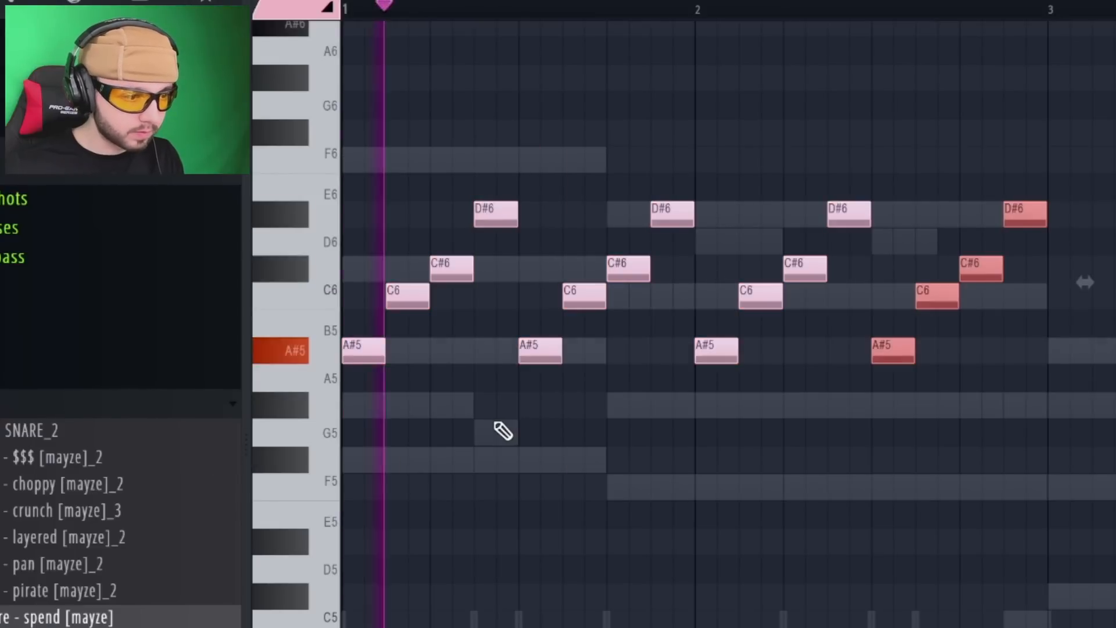
- Duplicate the four-note run through bar 4 and compress all its notes to half length so they end at bar 3
{"action": "scroll", "coordinate": [581, 417], "scroll_direction": "down", "scroll_amount": 3}
{"action": "key", "text": "ctrl+a"}
{"action": "key", "text": "ctrl+d"}
{"action": "key", "text": "ctrl+a"}
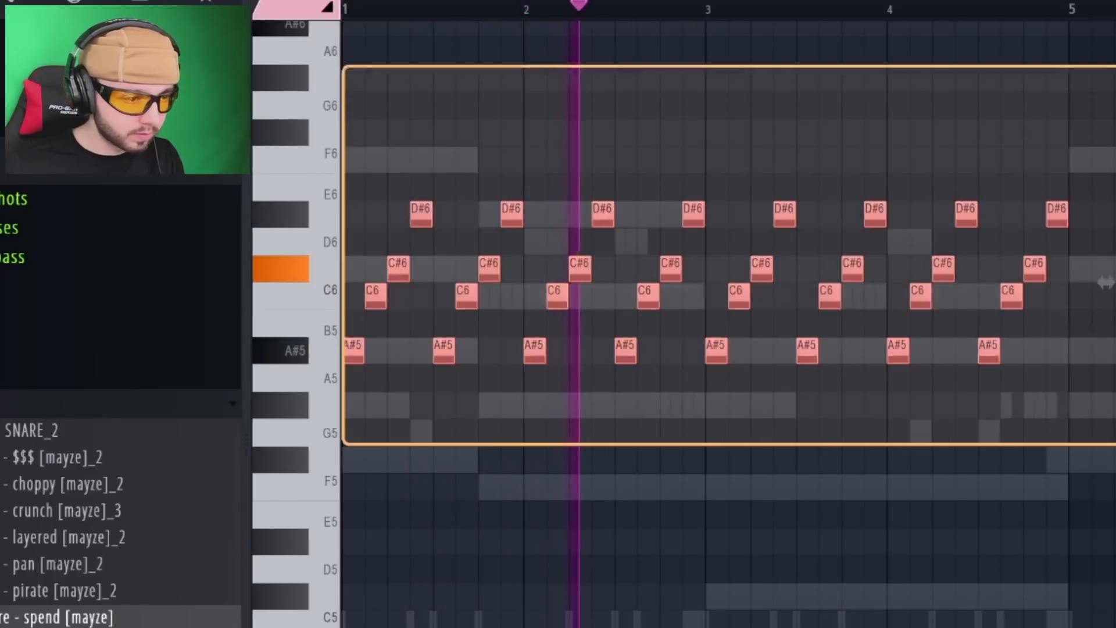
{"action": "left_click_drag", "start_coordinate": [1104, 282], "coordinate": [777, 297]}
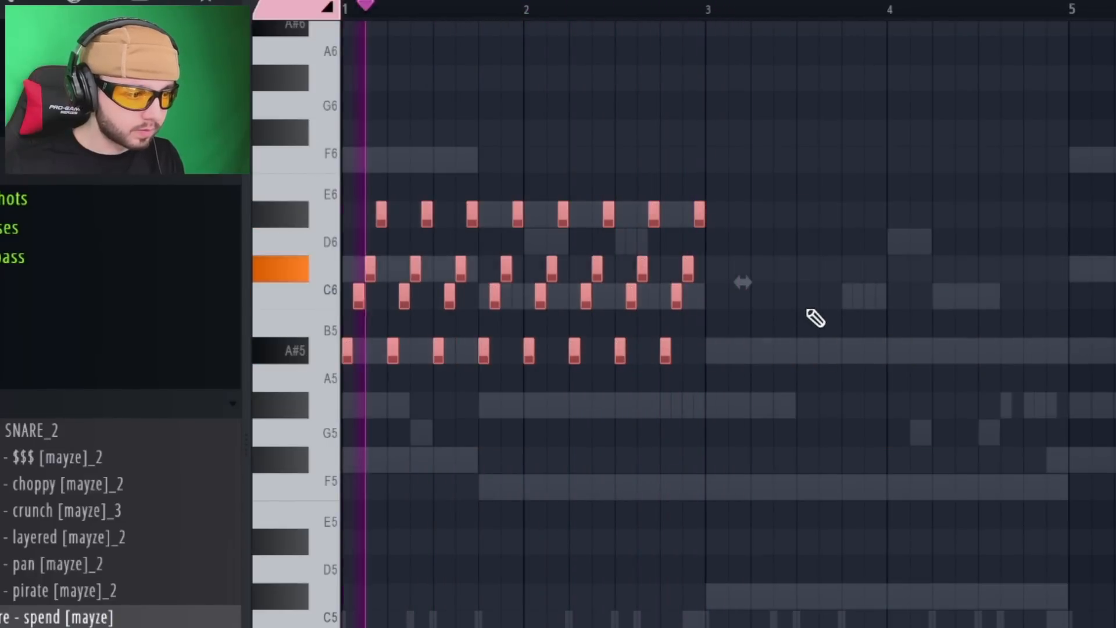
- Duplicate the compressed arpeggio to fill bars 1 to 8 and open Hive's preset browser
{"action": "left_click", "coordinate": [738, 401], "text": "ctrl"}
{"action": "left_click_drag", "start_coordinate": [828, 405], "coordinate": [346, 76]}
{"action": "key", "text": "ctrl+b"}
{"action": "scroll", "coordinate": [954, 348], "scroll_direction": "down", "scroll_amount": 2}
{"action": "left_click_drag", "start_coordinate": [944, 431], "coordinate": [926, 407]}
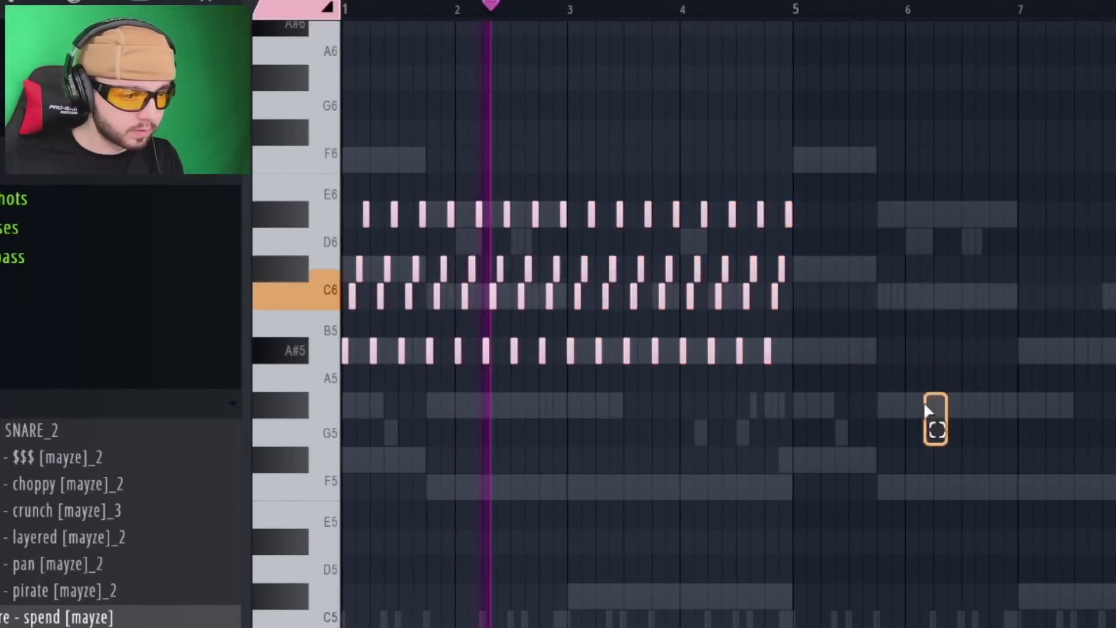
{"action": "key", "text": "ctrl+b"}
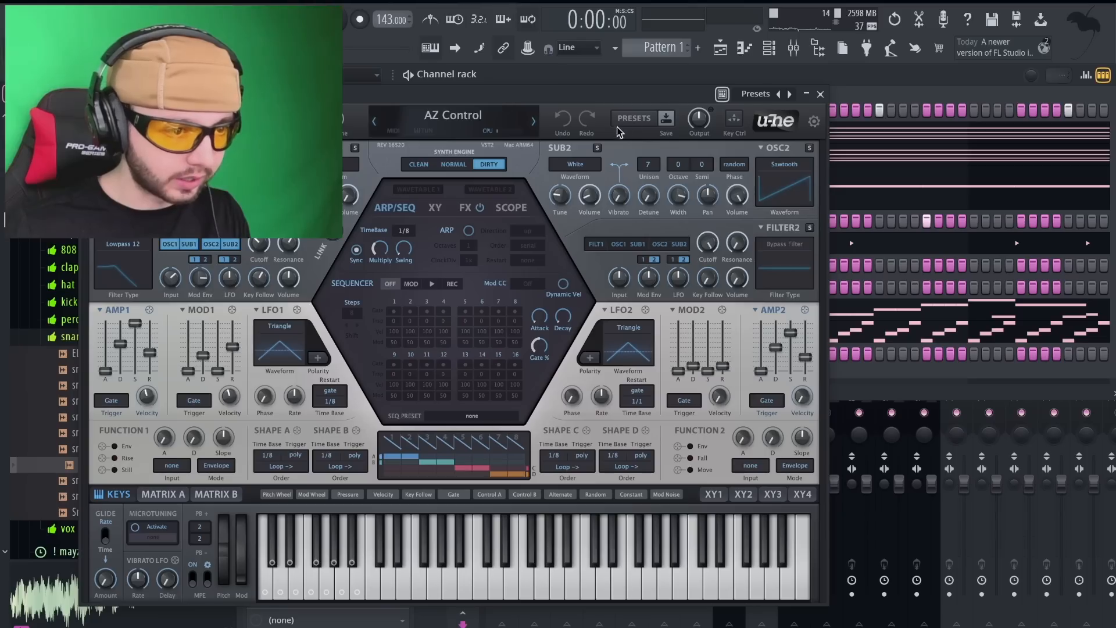
{"action": "left_click", "coordinate": [631, 119]}
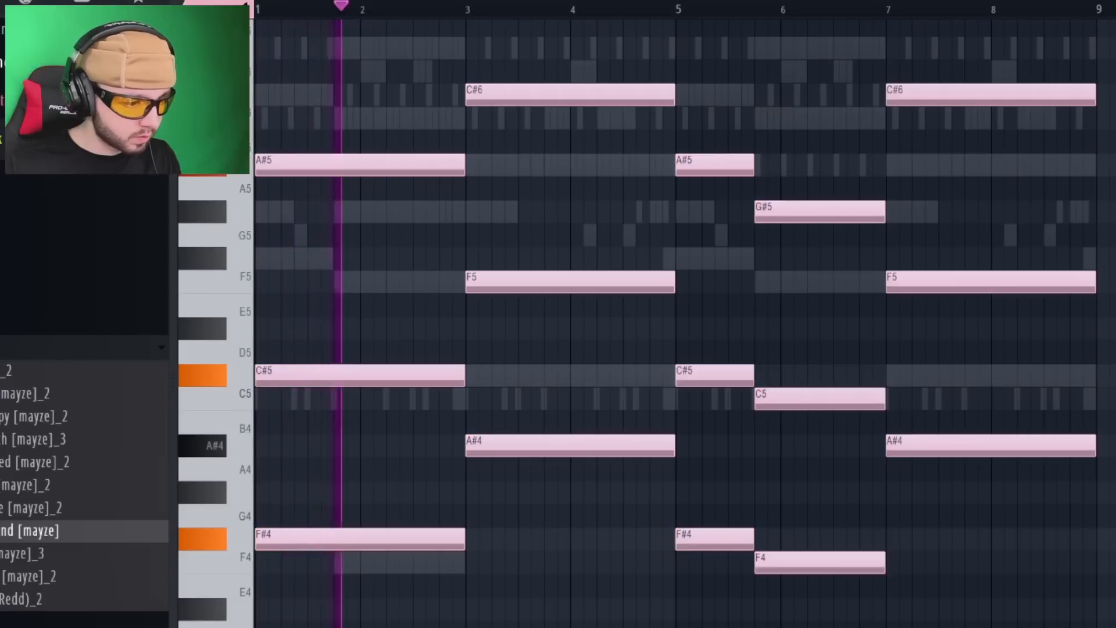
- Shorten the opening F#4, C#5 and A#5 chord to end at beat 4 of bar 1 and duplicate the selected chord notes
{"action": "left_click_drag", "start_coordinate": [388, 58], "coordinate": [349, 602]}
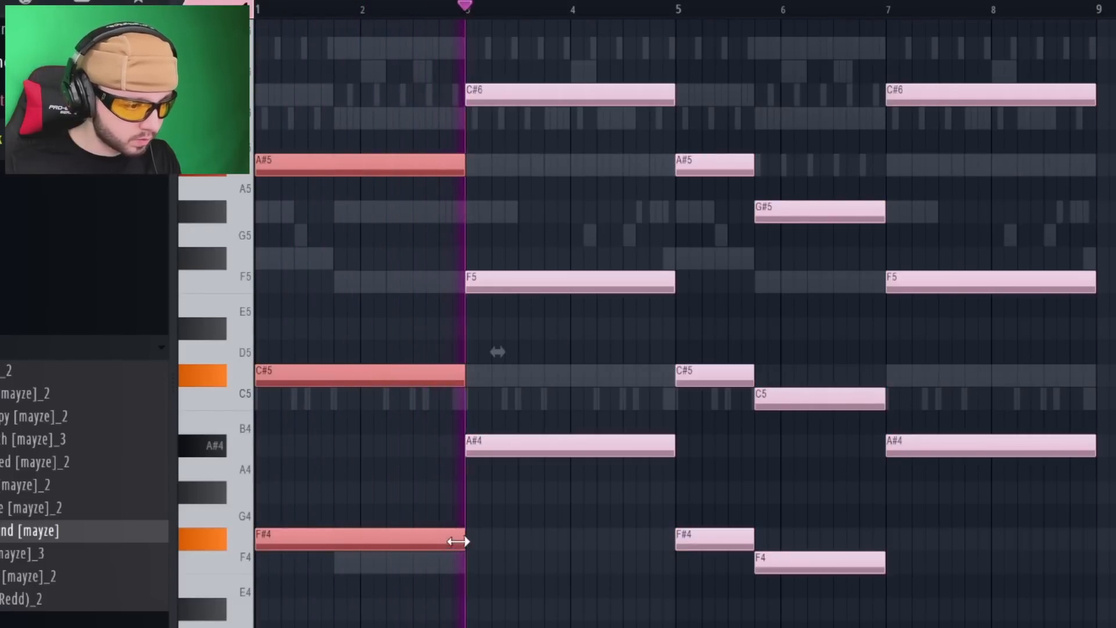
{"action": "left_click_drag", "start_coordinate": [457, 541], "coordinate": [324, 568]}
{"action": "left_click_drag", "start_coordinate": [805, 605], "coordinate": [416, 242]}
{"action": "key", "text": "ctrl+d"}
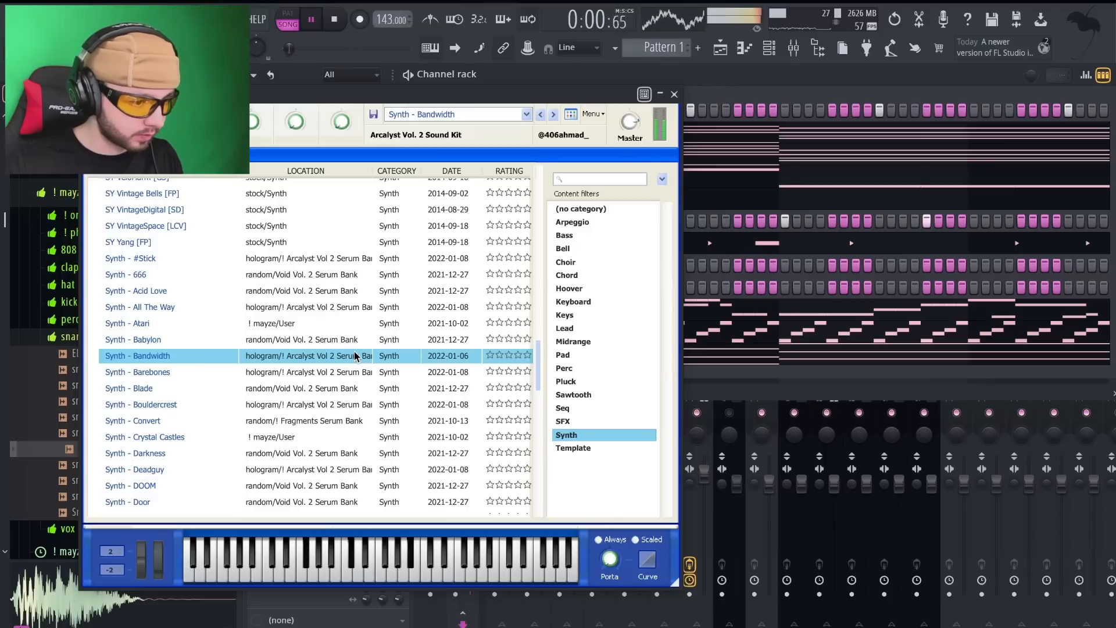
- Browse Serum's Synth presets, keep Synth - Bandwidth and close the plugin window
{"action": "scroll", "coordinate": [374, 340], "scroll_direction": "down", "scroll_amount": 1}
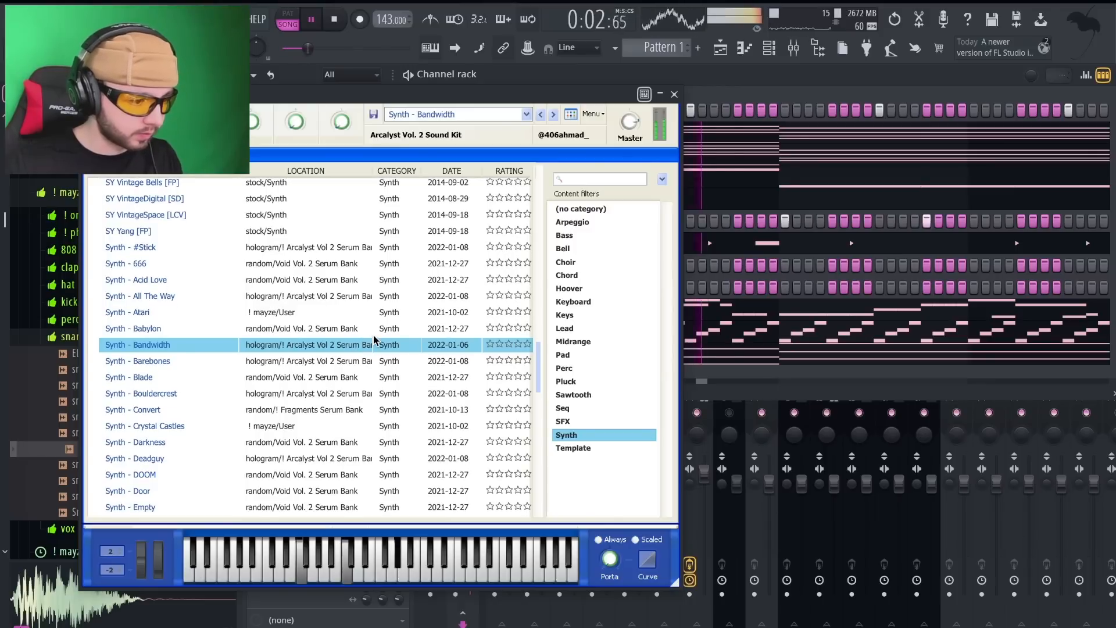
{"action": "left_click", "coordinate": [673, 94]}
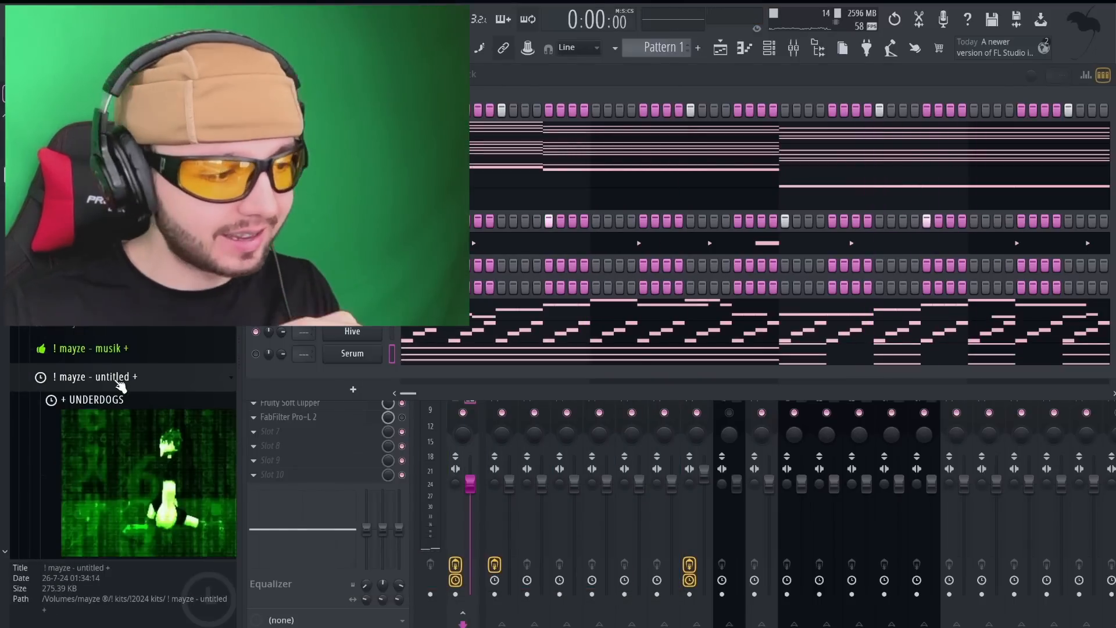
- Browse the ! mayze - musik + kit's snare samples and add snare - pirate [mayze]_2 to the channel rack
{"action": "scroll", "coordinate": [72, 451], "scroll_direction": "down", "scroll_amount": 5}
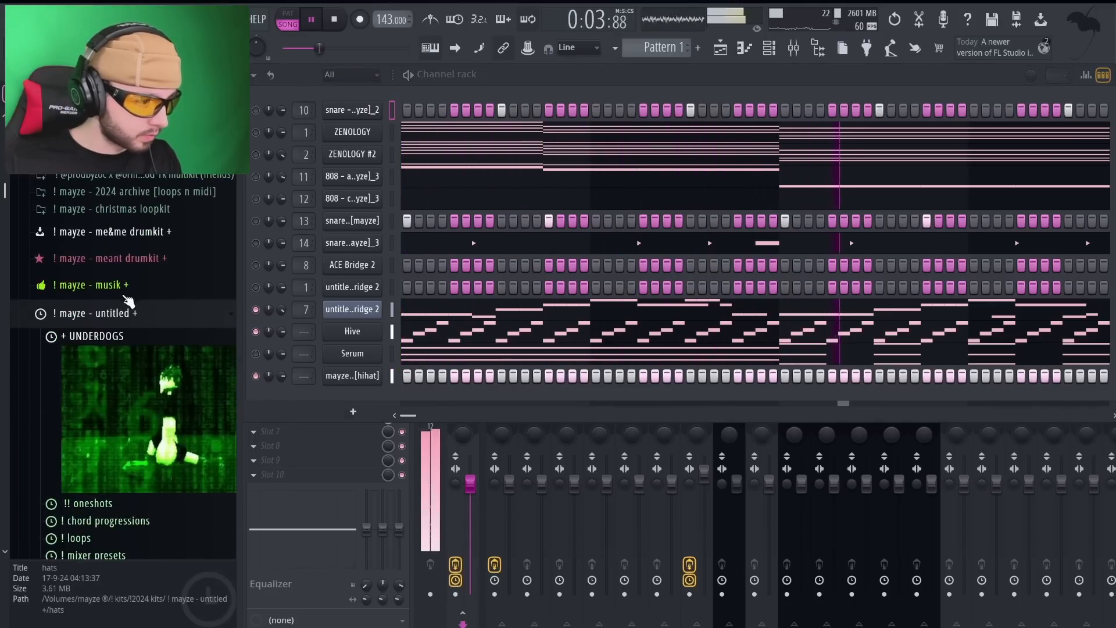
{"action": "left_click", "coordinate": [131, 286]}
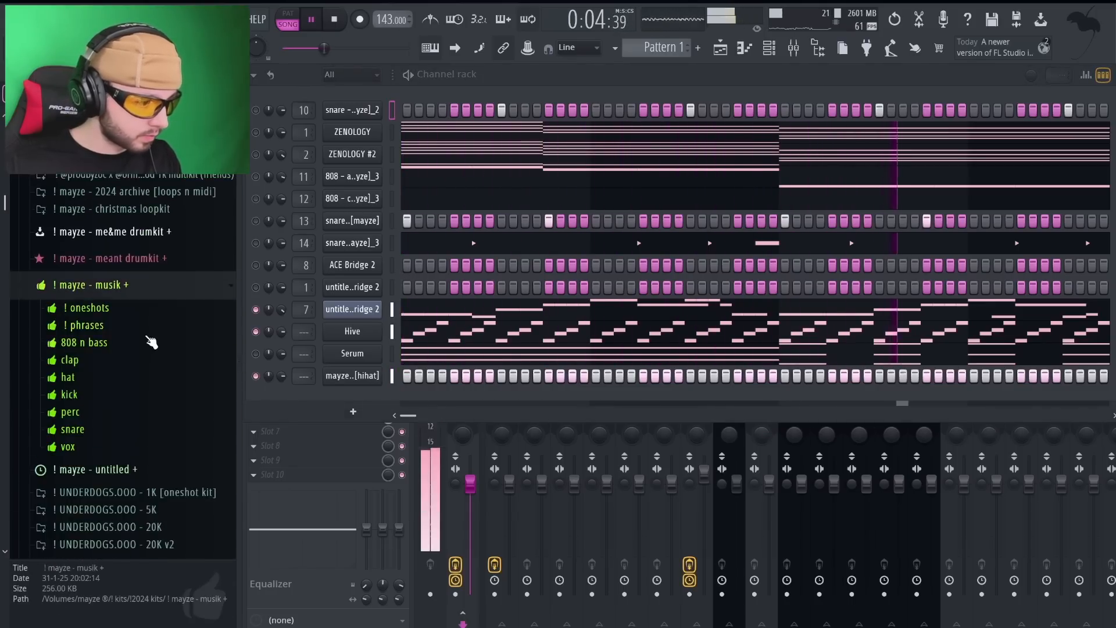
{"action": "scroll", "coordinate": [146, 349], "scroll_direction": "down", "scroll_amount": 3}
{"action": "left_click", "coordinate": [108, 371]}
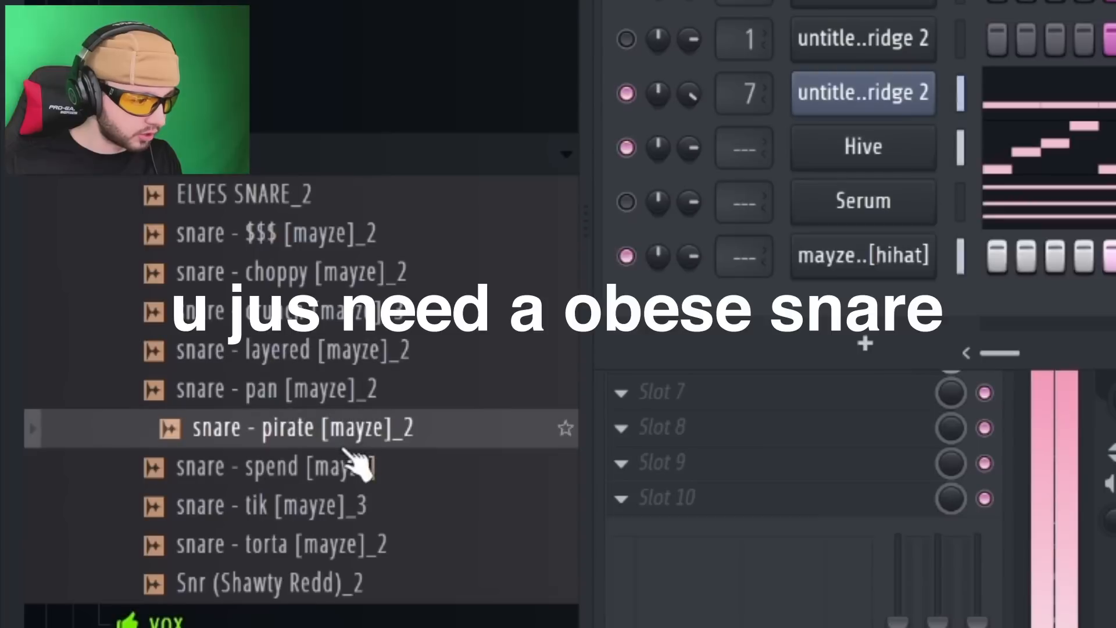
{"action": "left_click", "coordinate": [315, 475]}
{"action": "left_click_drag", "start_coordinate": [355, 433], "coordinate": [343, 111]}
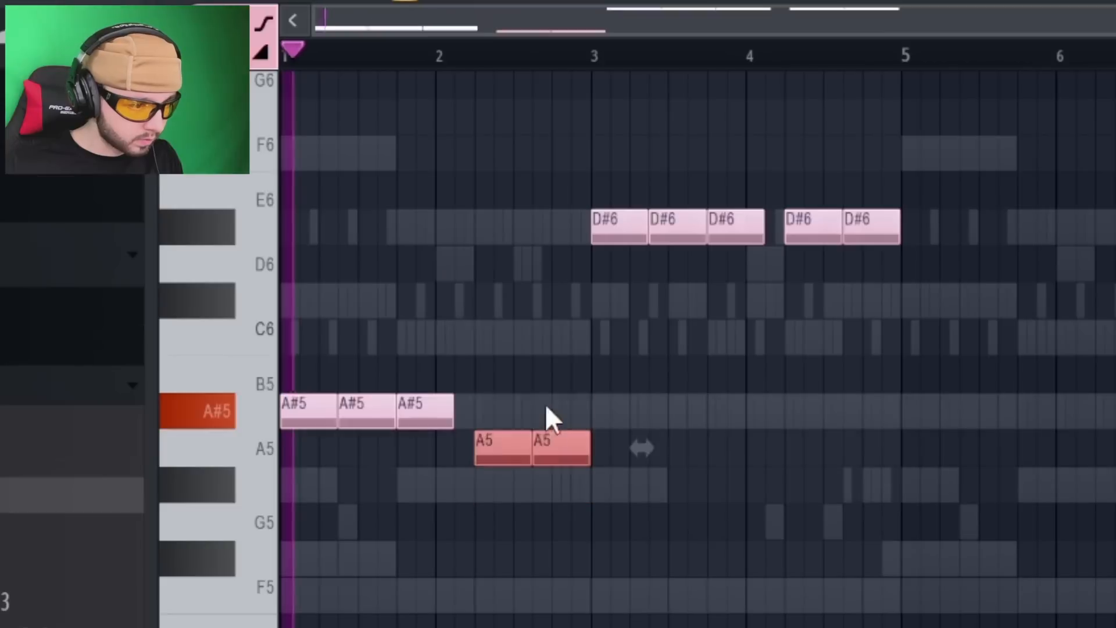
- Raise the two A5 notes of the 808 line in bar 2 to A#5 and select all its notes
{"action": "key", "text": "Up"}
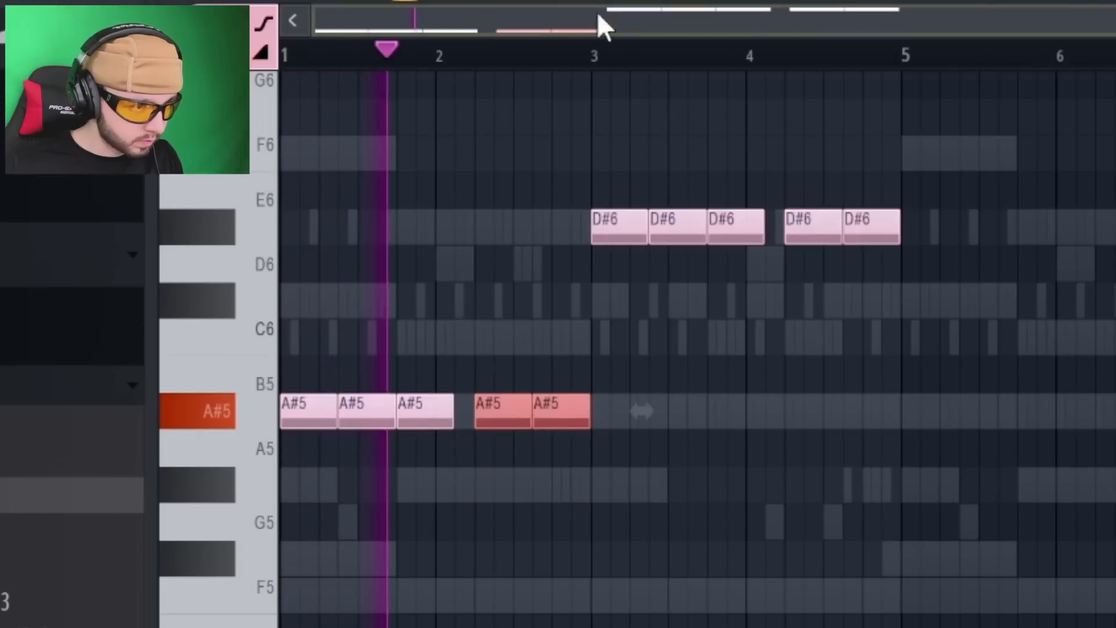
{"action": "left_click_drag", "start_coordinate": [545, 226], "coordinate": [607, 215]}
{"action": "key", "text": "ctrl+a"}
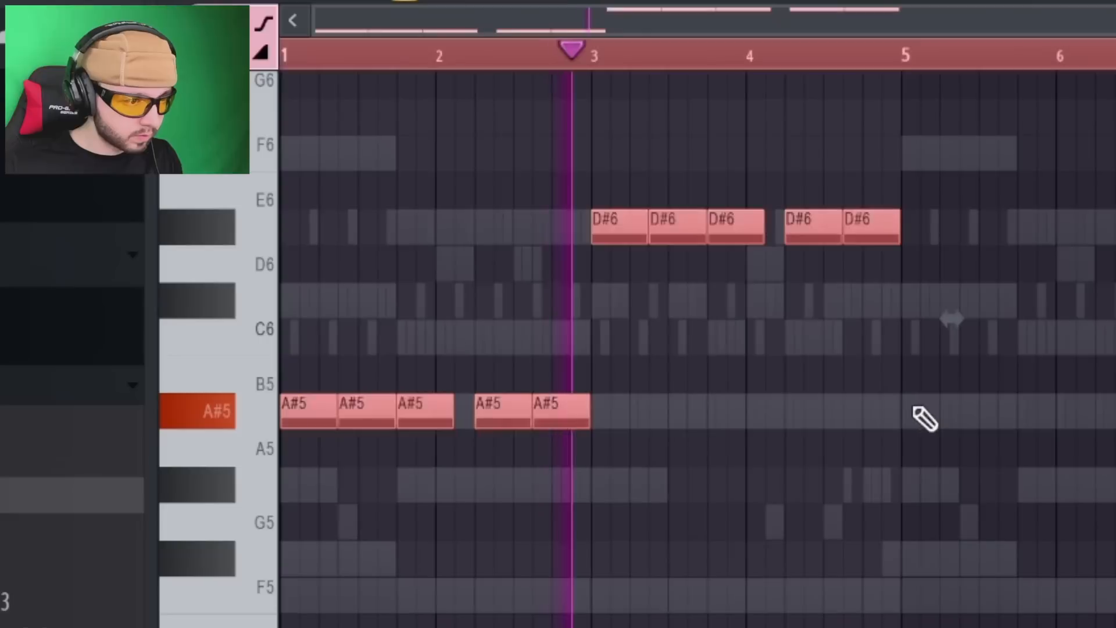
{"action": "key", "text": "ctrl+d"}
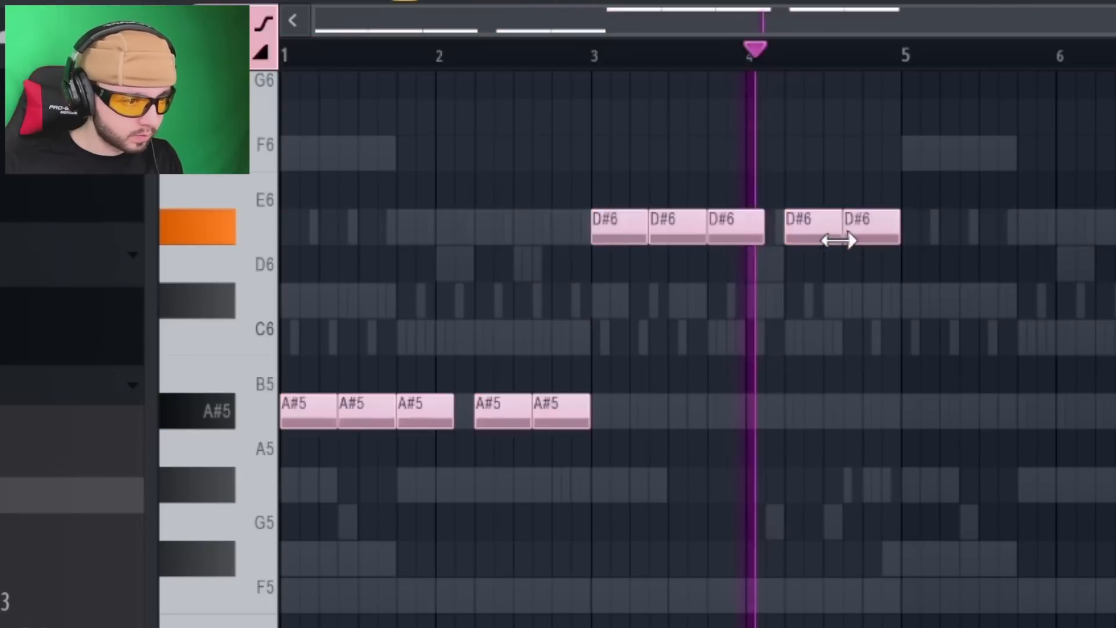
- Lower the last 808 note of bar 4 to C#6 and raise the note before it in bars 4 and 8 to F5
{"action": "left_click_drag", "start_coordinate": [865, 229], "coordinate": [864, 298]}
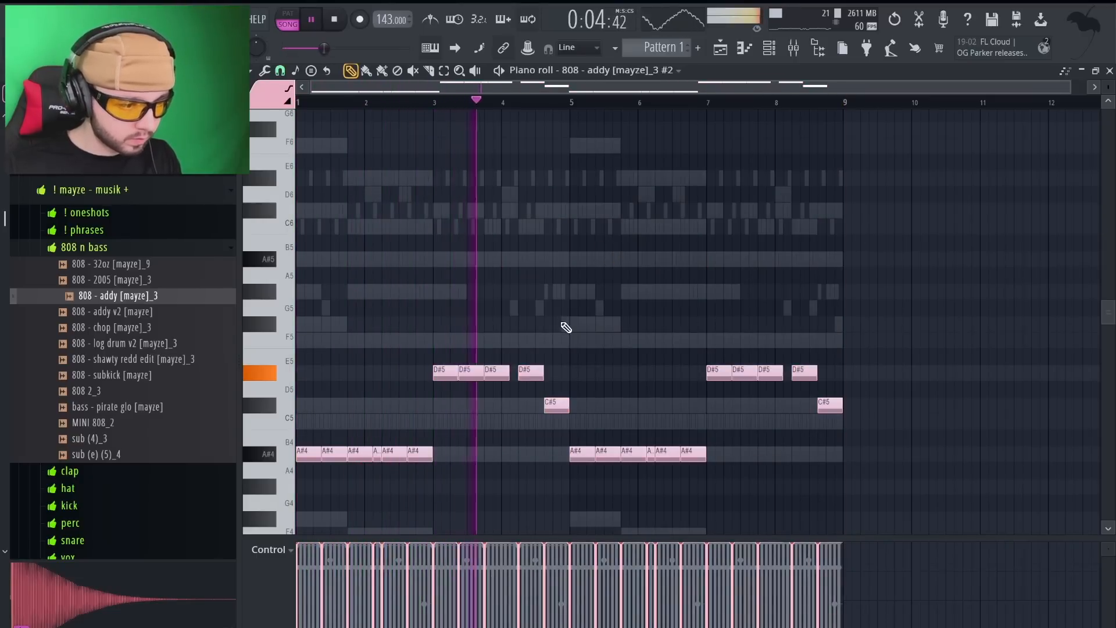
{"action": "left_click_drag", "start_coordinate": [531, 370], "coordinate": [530, 338]}
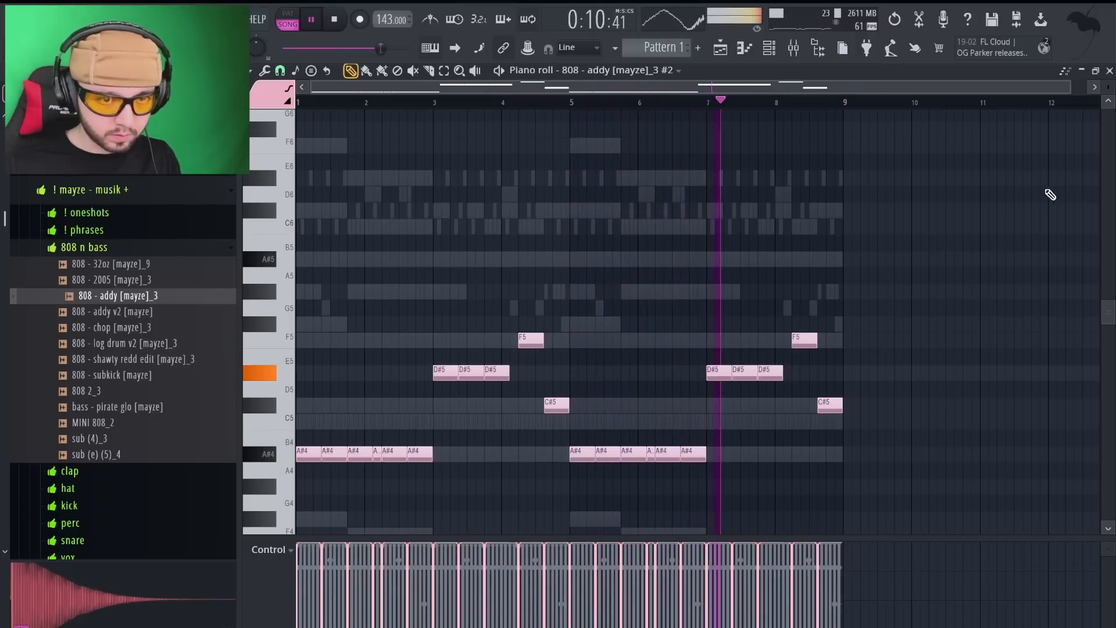
{"action": "left_click", "coordinate": [1110, 70]}
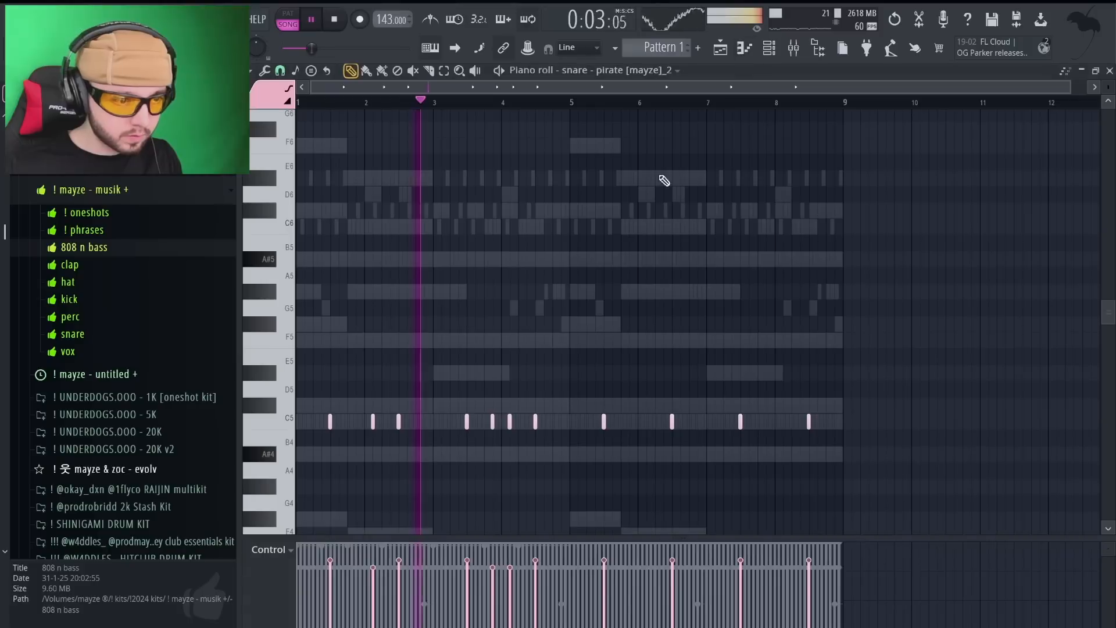
- Delete the single snare hits in bars 5 to 8 of the snare - pirate pattern
{"action": "left_click_drag", "start_coordinate": [488, 415], "coordinate": [519, 437]}
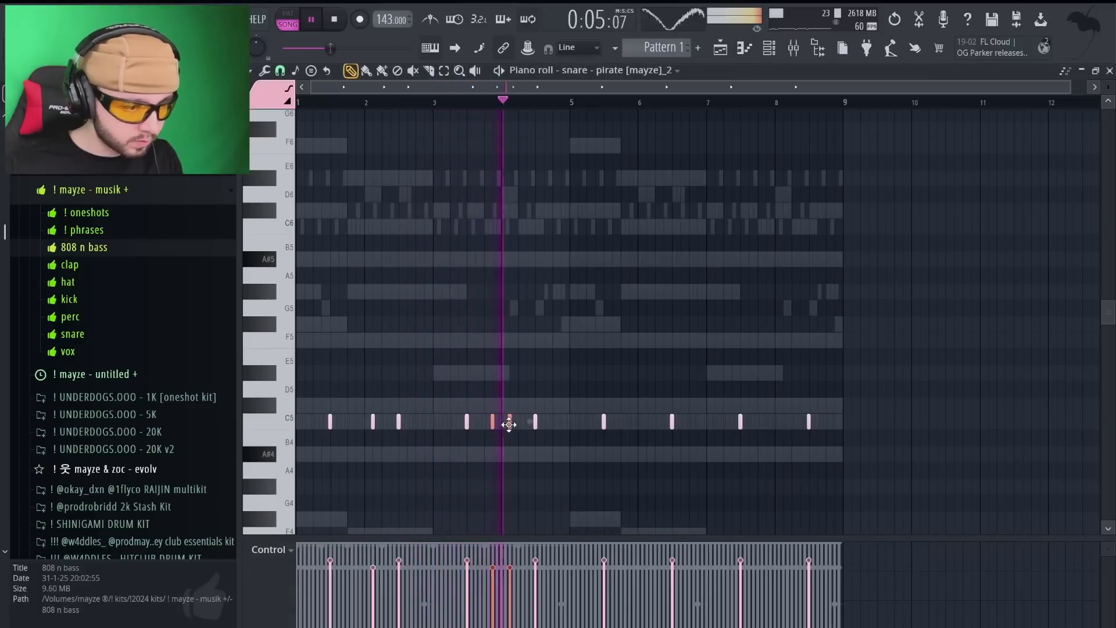
{"action": "right_click", "coordinate": [672, 422]}
{"action": "right_click", "coordinate": [740, 422]}
{"action": "right_click", "coordinate": [808, 423]}
- Duplicate the snare pattern of bars 1 to 4 into bars 5 to 8 and close the piano roll
{"action": "key", "text": "ctrl+a"}
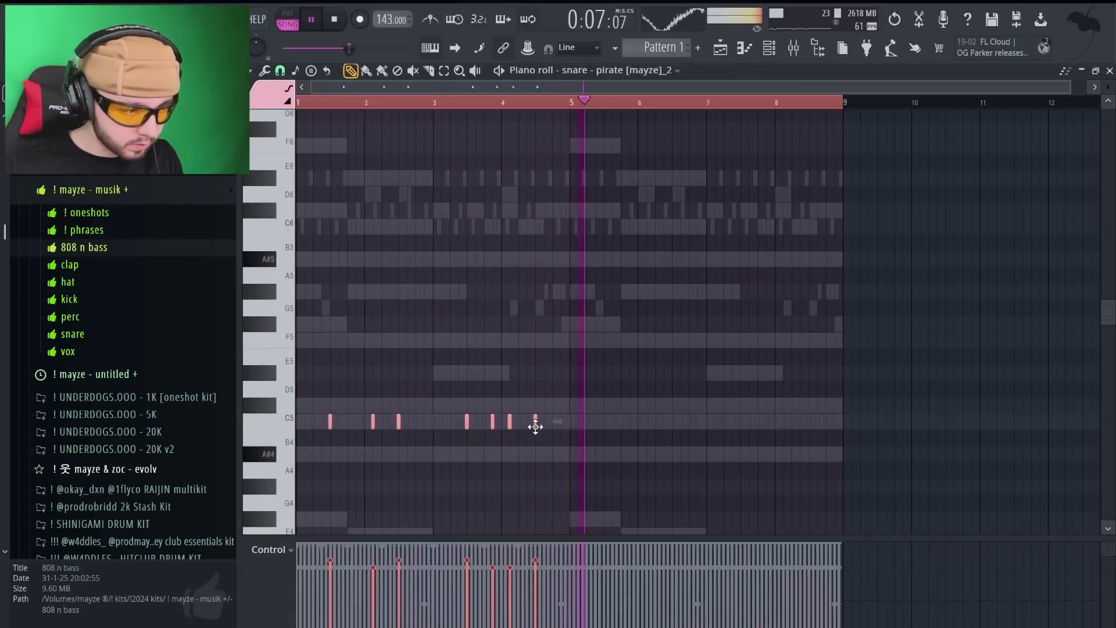
{"action": "mouse_move", "coordinate": [535, 427]}
{"action": "left_mouse_down"}
{"action": "mouse_move", "coordinate": [827, 419]}
{"action": "mouse_move", "coordinate": [810, 419]}
{"action": "left_mouse_up"}
{"action": "key", "text": "ctrl+d"}
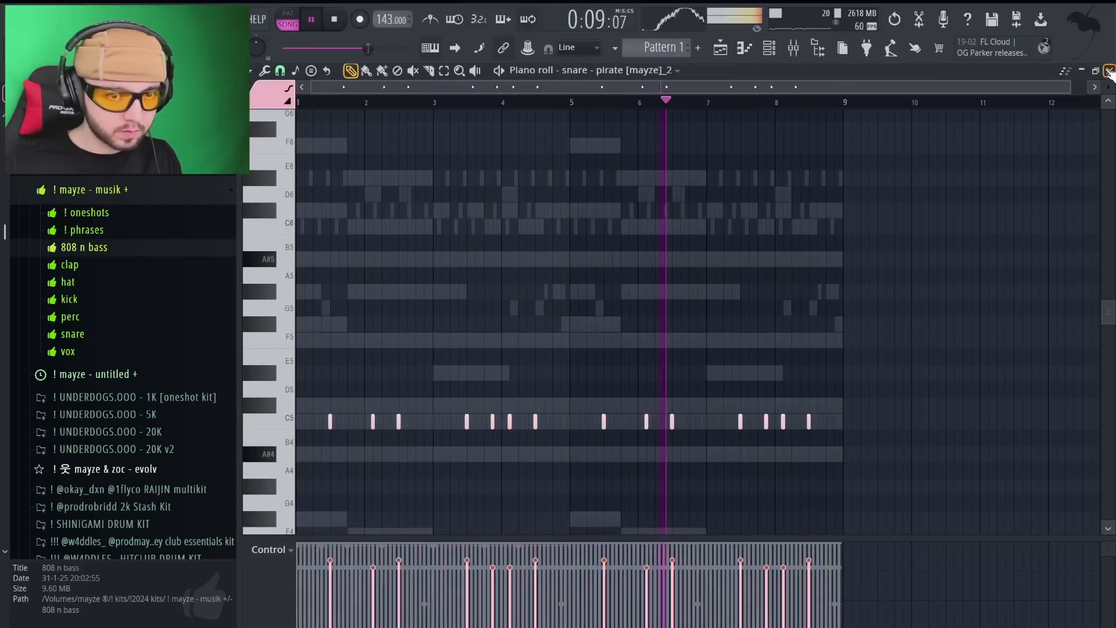
{"action": "left_click", "coordinate": [1109, 71]}
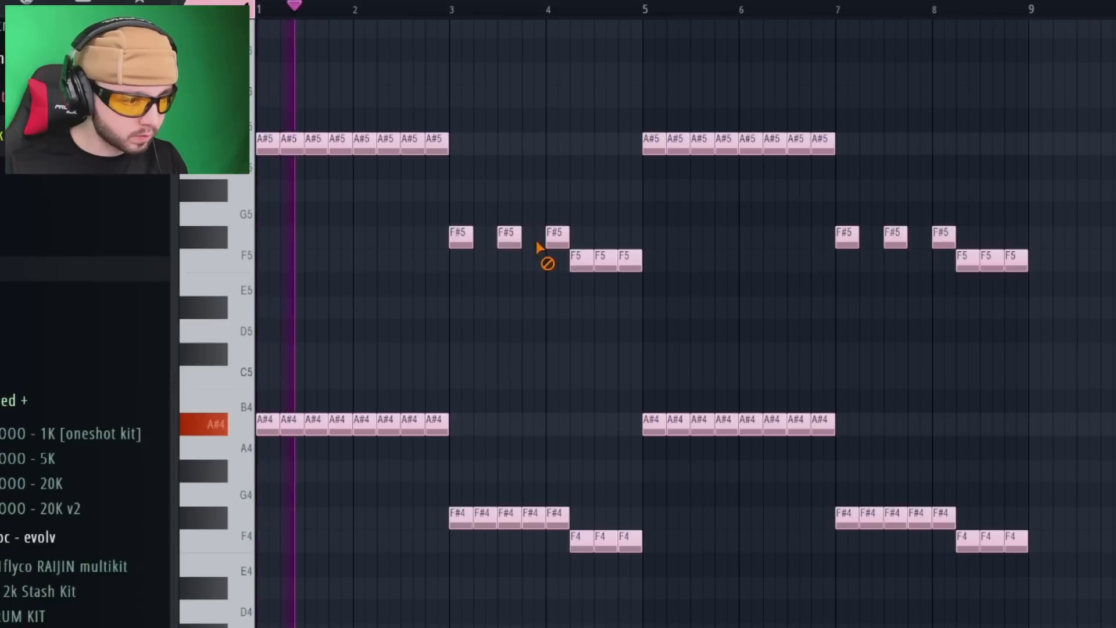
{"action": "left_click", "coordinate": [491, 261]}
{"action": "right_click", "coordinate": [491, 261]}
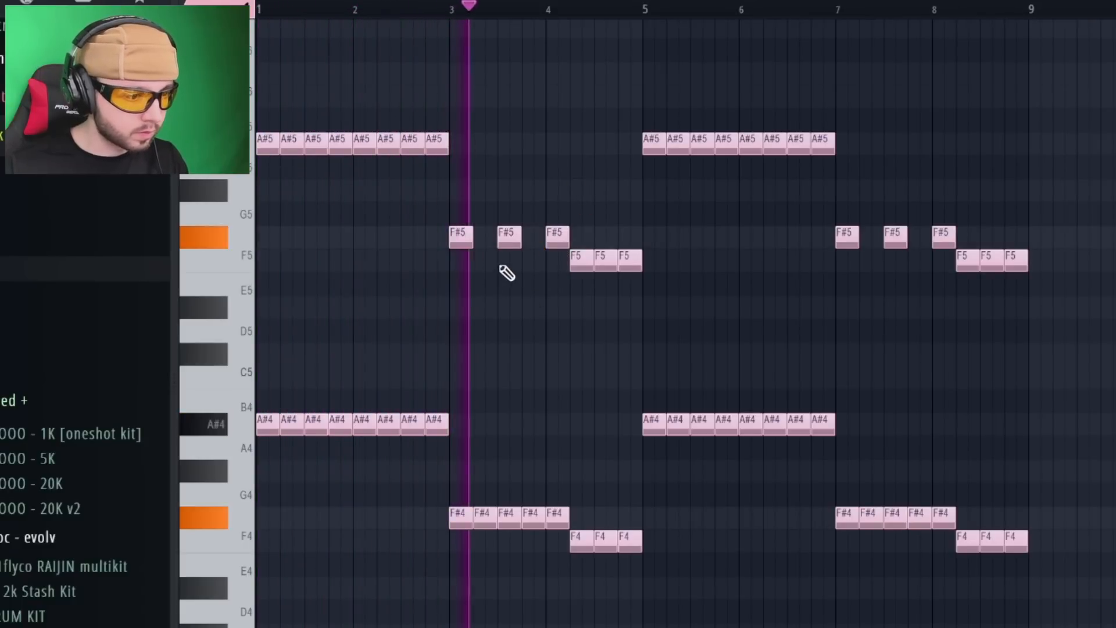
{"action": "left_click", "coordinate": [538, 237]}
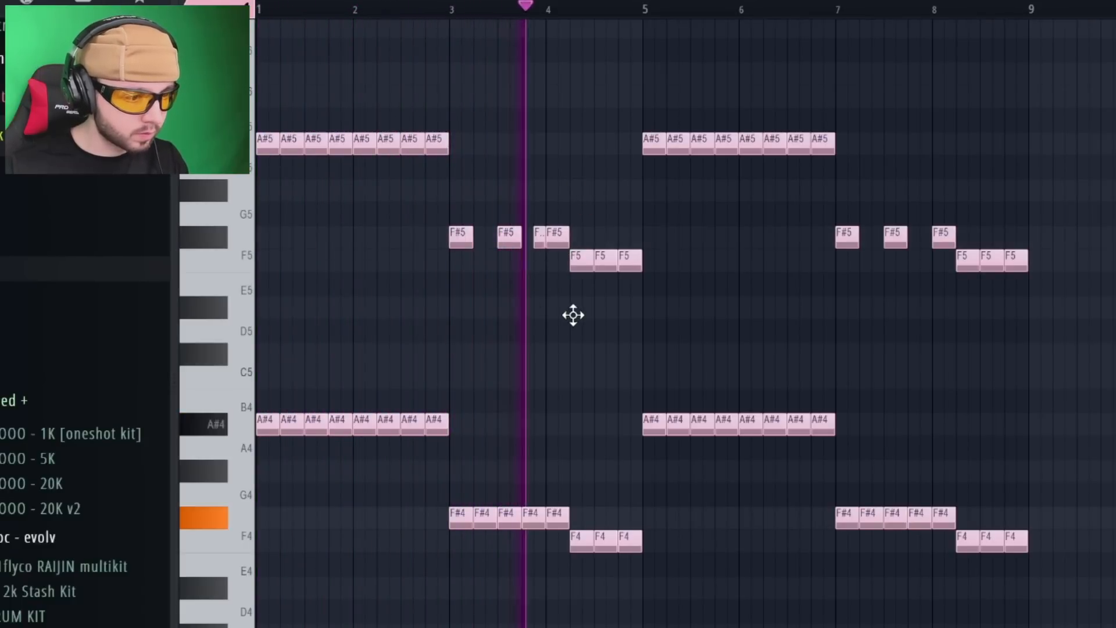
{"action": "right_click", "coordinate": [541, 240]}
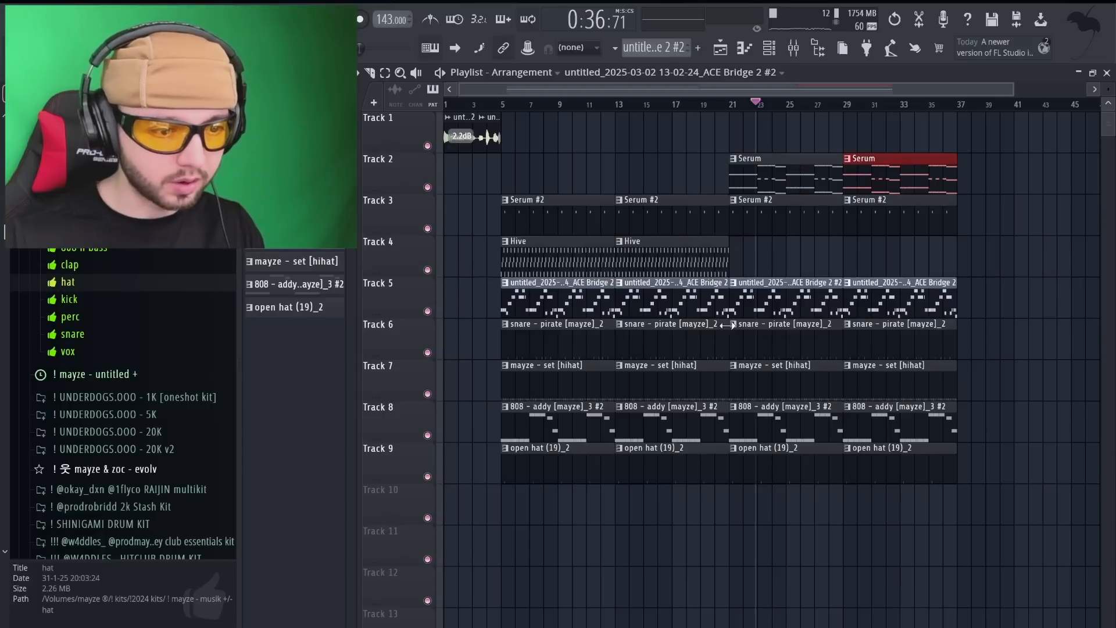
- Replace the vocal chops in bars 5 to 8 of the slice pattern with a duplicate of bars 1 to 4
{"action": "left_click_drag", "start_coordinate": [529, 341], "coordinate": [996, 468]}
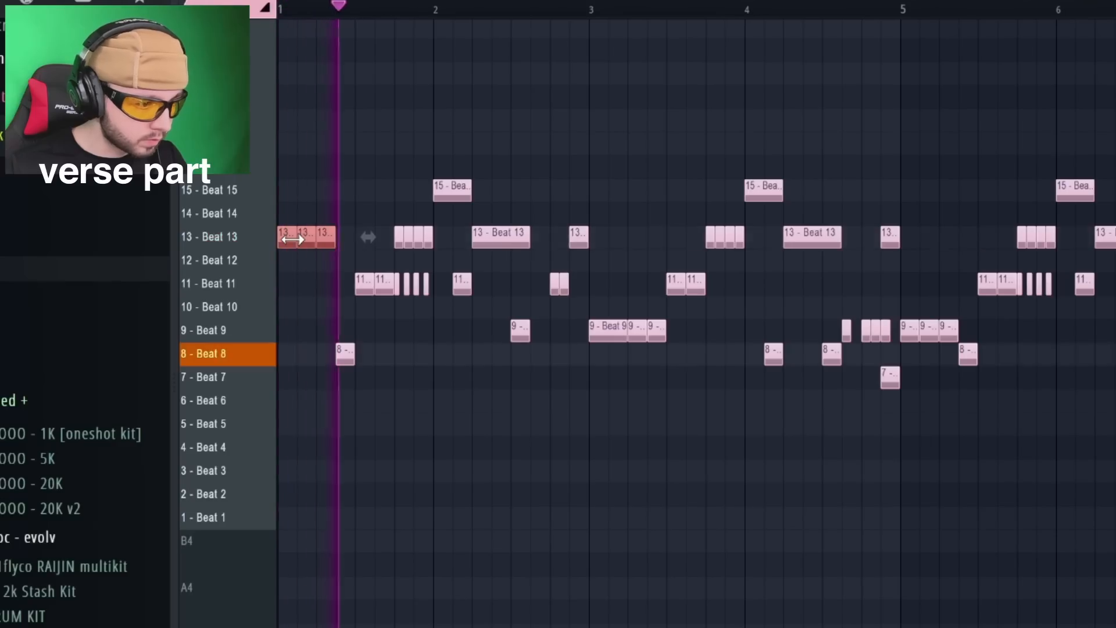
{"action": "right_click", "coordinate": [465, 381]}
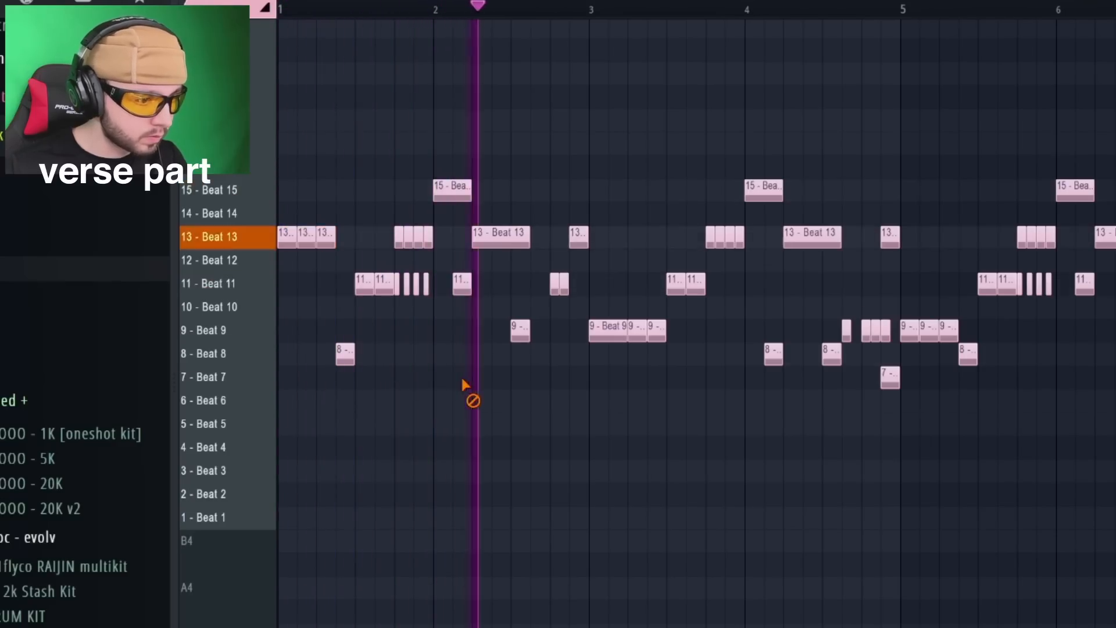
{"action": "scroll", "coordinate": [639, 323], "scroll_direction": "down", "scroll_amount": 3}
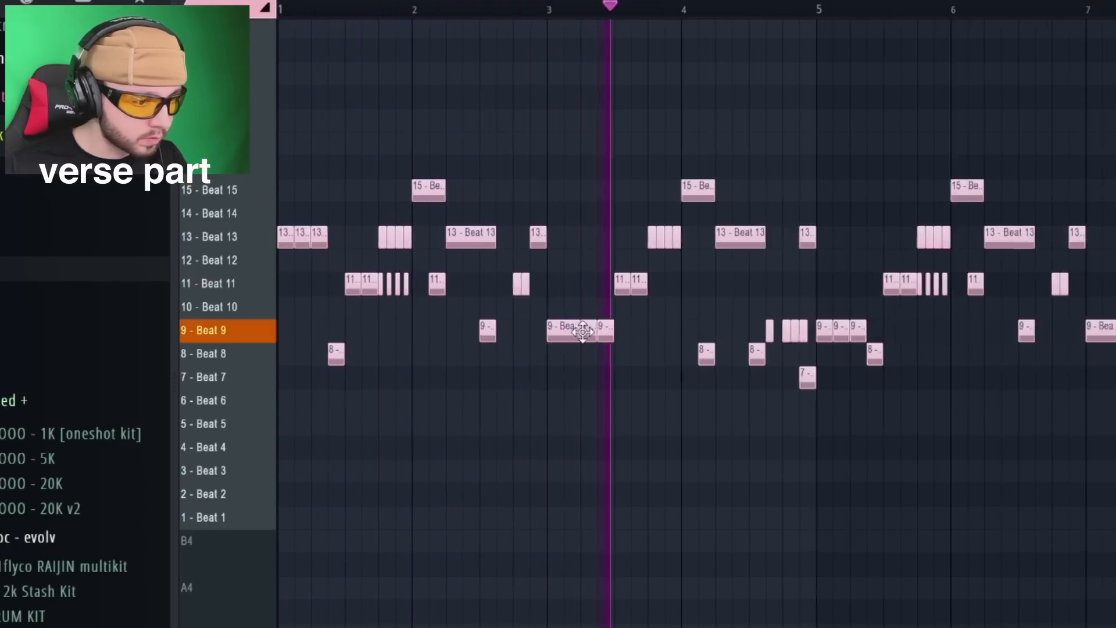
{"action": "left_click_drag", "start_coordinate": [683, 133], "coordinate": [1113, 506]}
{"action": "key", "text": "Delete"}
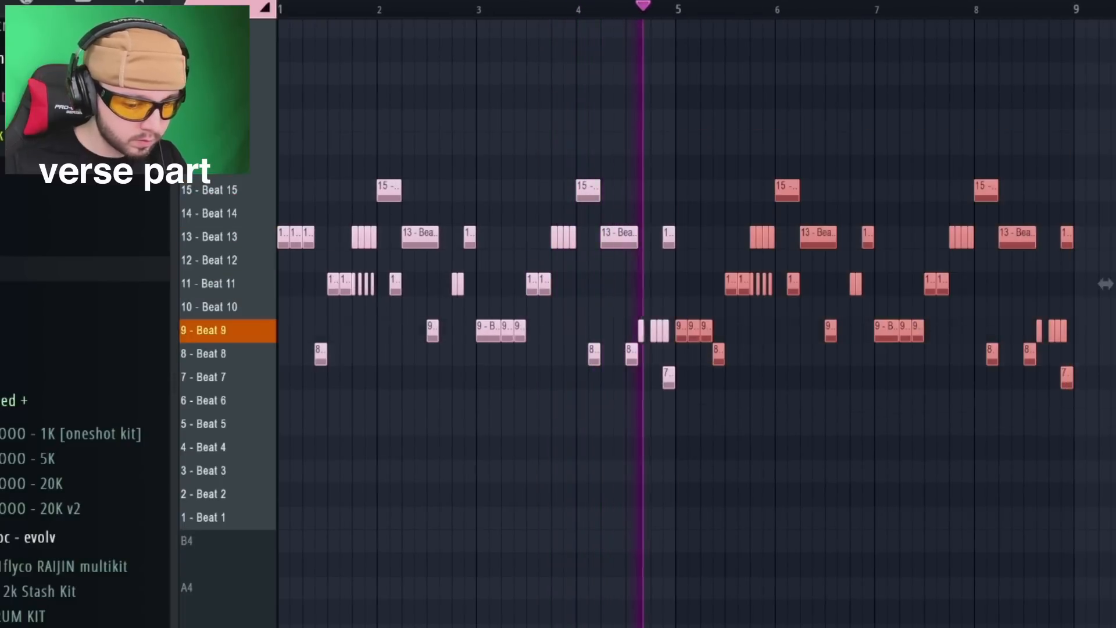
{"action": "key", "text": "ctrl+b"}
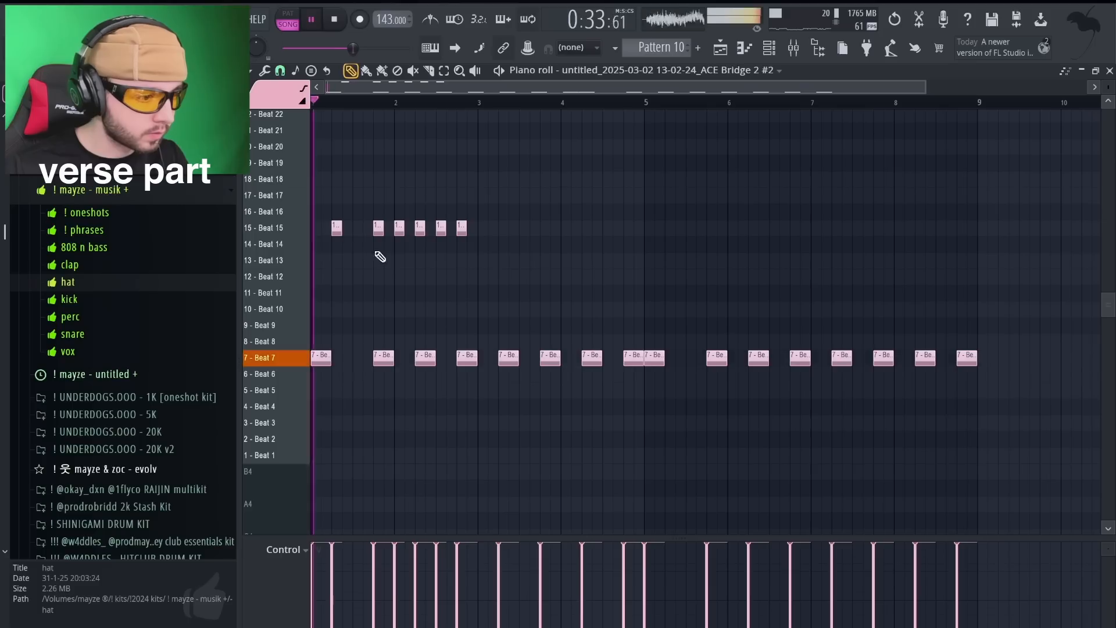
- Erase the Beat 15 chops from Pattern 10, keeping only the repeating Beat 7 chops, and close the piano roll
{"action": "left_click_drag", "start_coordinate": [324, 229], "coordinate": [488, 235]}
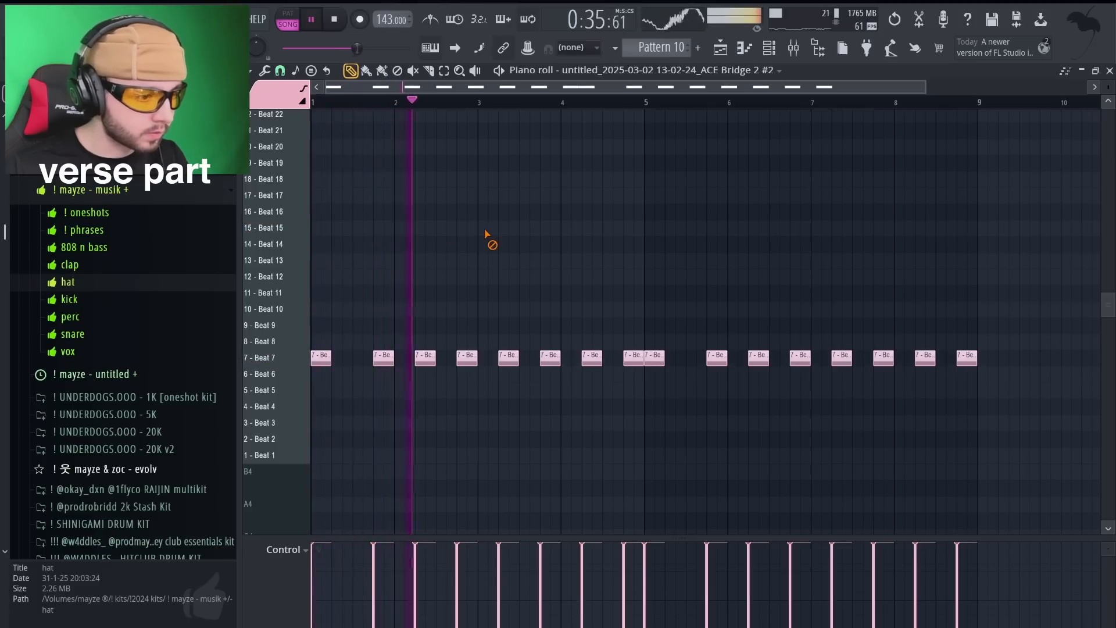
{"action": "key", "text": "ctrl+a"}
{"action": "key", "text": "ctrl+d"}
{"action": "left_click", "coordinate": [1109, 71]}
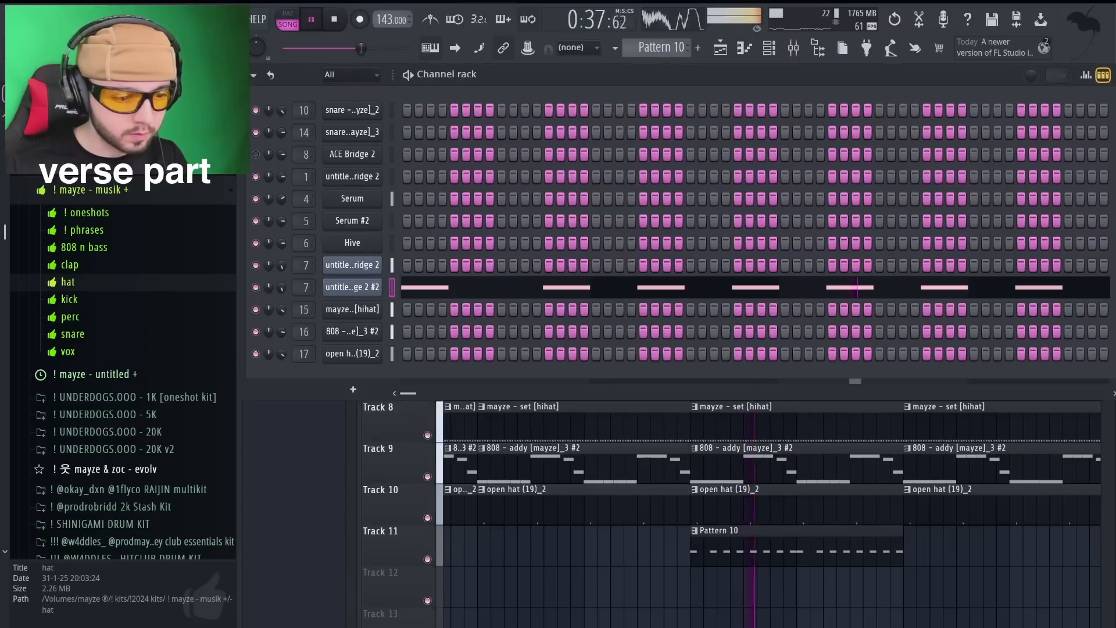
- Sequence the Serum #3 bass pattern with long A#5, F#5 and F5 notes repeated across bars 1 to 8
{"action": "right_click", "coordinate": [930, 617]}
{"action": "key", "text": "ctrl+a"}
{"action": "key", "text": "ctrl+d"}
{"action": "right_click", "coordinate": [930, 307]}
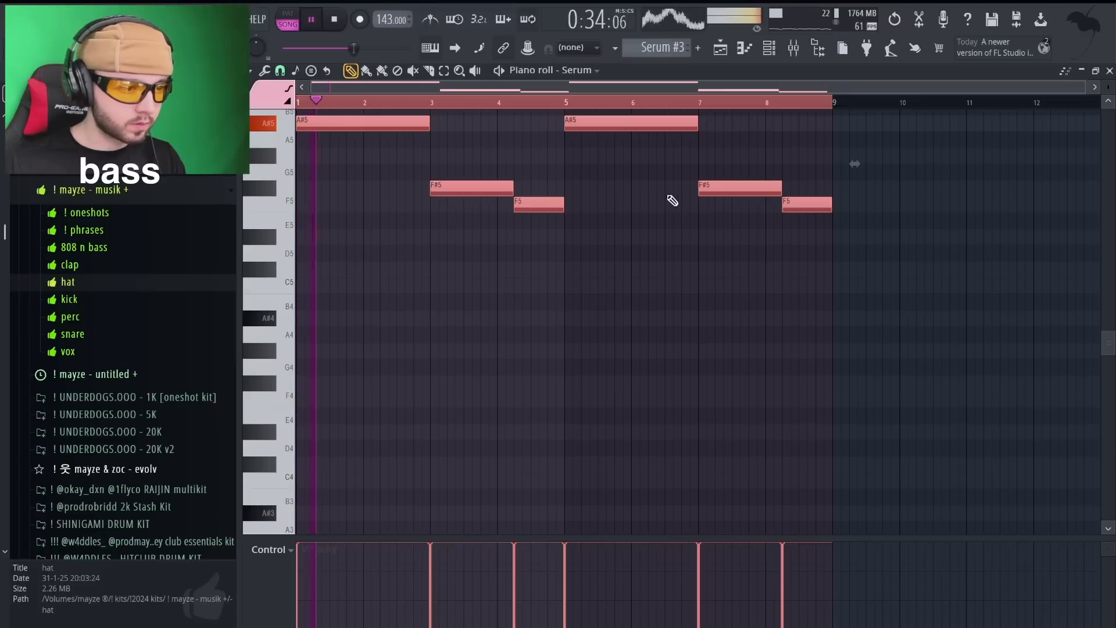
{"action": "scroll", "coordinate": [656, 212], "scroll_direction": "up", "scroll_amount": 3}
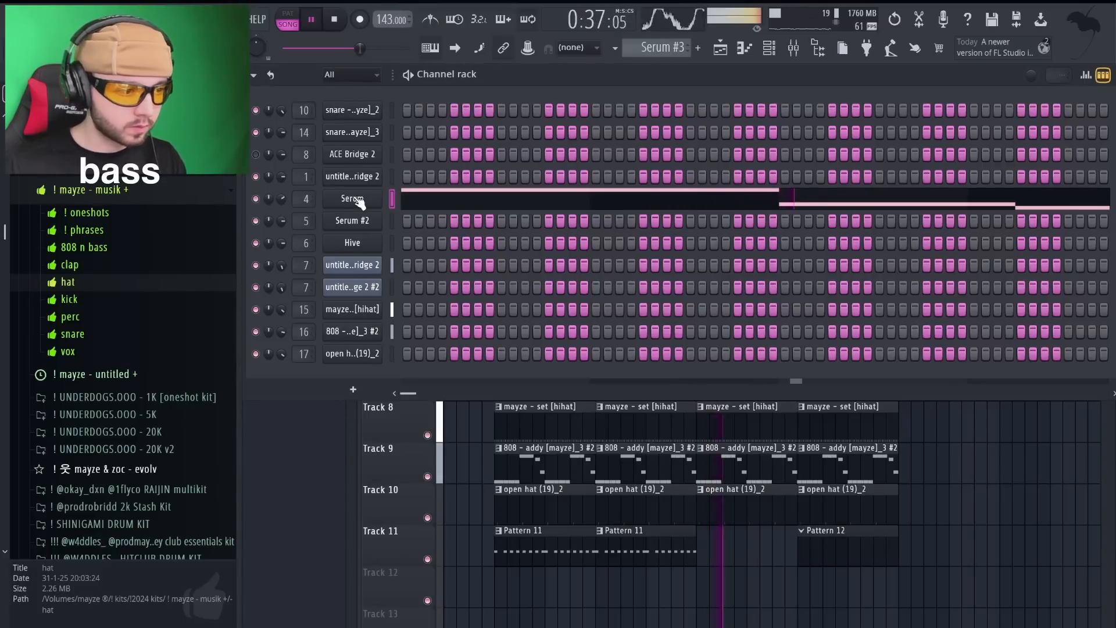
- Check Serum's BASS - PAIN 1993 preset, close the plugin window and return to the full playlist
{"action": "left_click", "coordinate": [357, 199]}
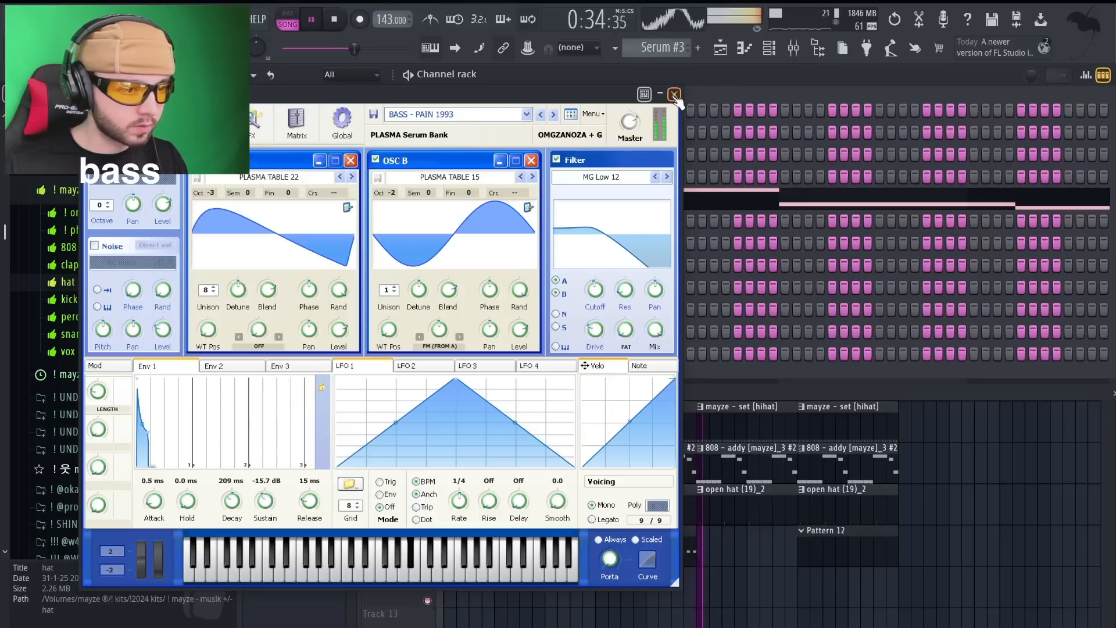
{"action": "left_click", "coordinate": [674, 95]}
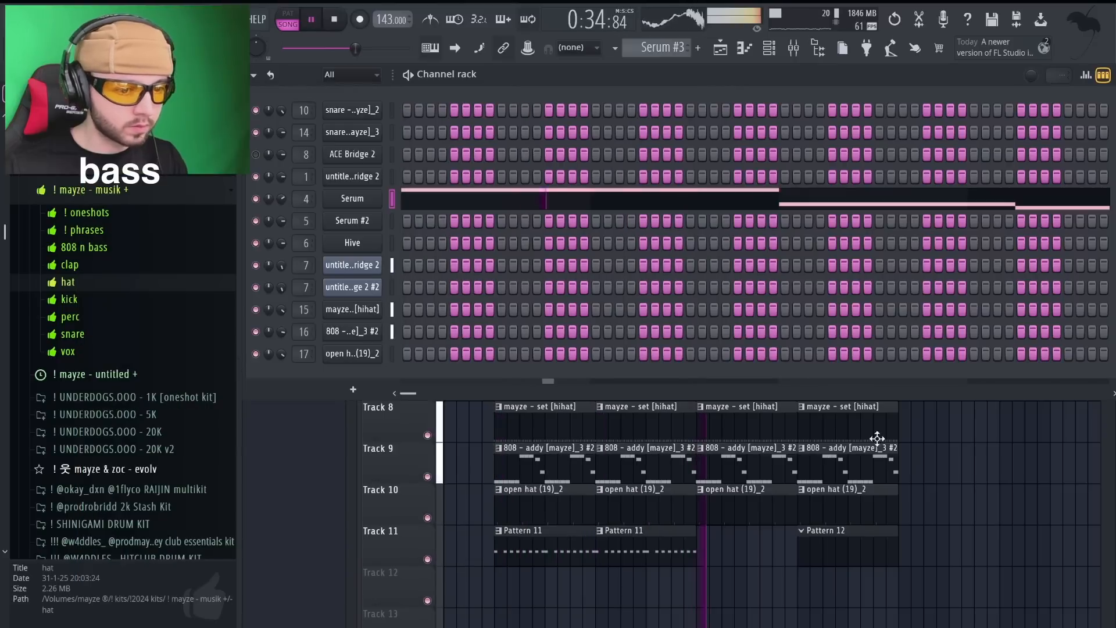
{"action": "key", "text": "F6"}
{"action": "key", "text": "ctrl+b"}
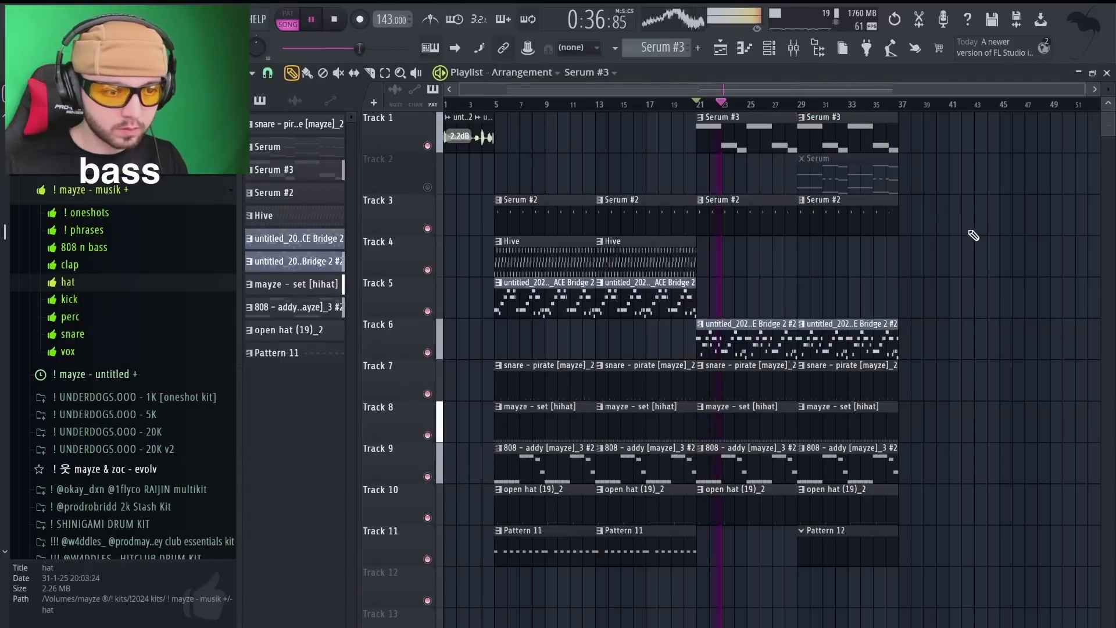
{"action": "key", "text": "ctrl+a"}
{"action": "key", "text": "ctrl+d"}
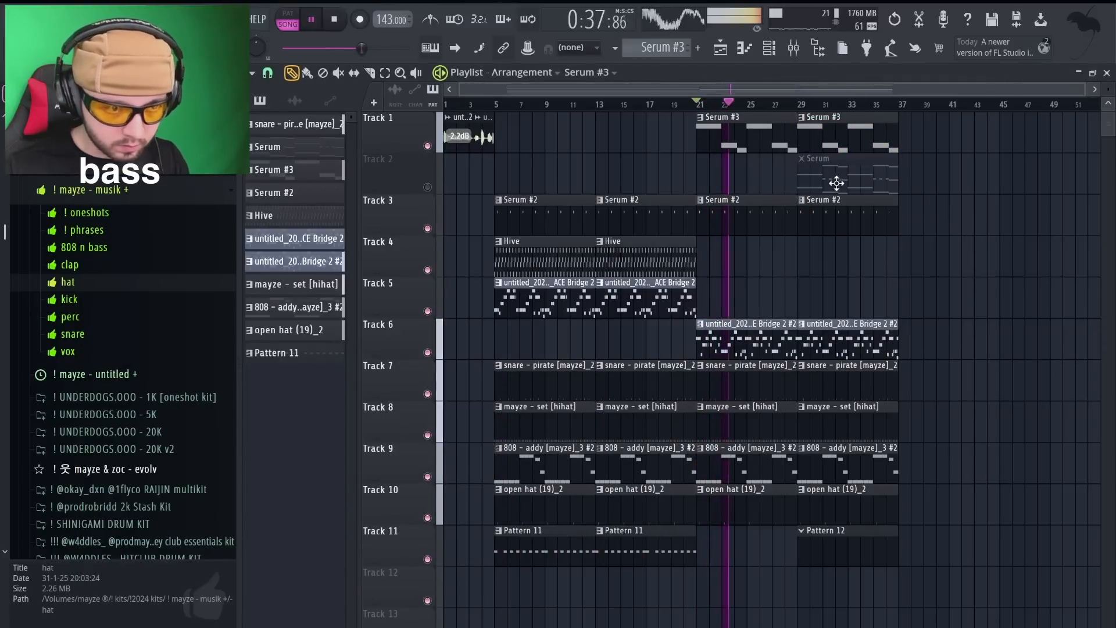
- Open Pattern 12, place the lead notes A#5, F#5, F5 and A#4 in bar 1 and duplicate the run
{"action": "double_click", "coordinate": [841, 547]}
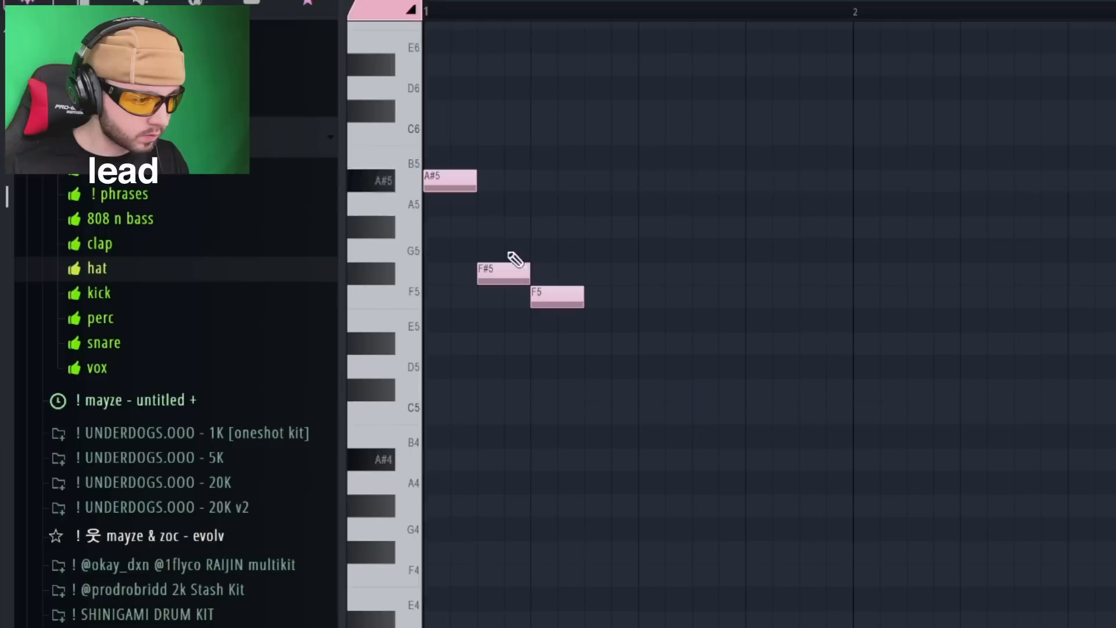
{"action": "left_click", "coordinate": [610, 459]}
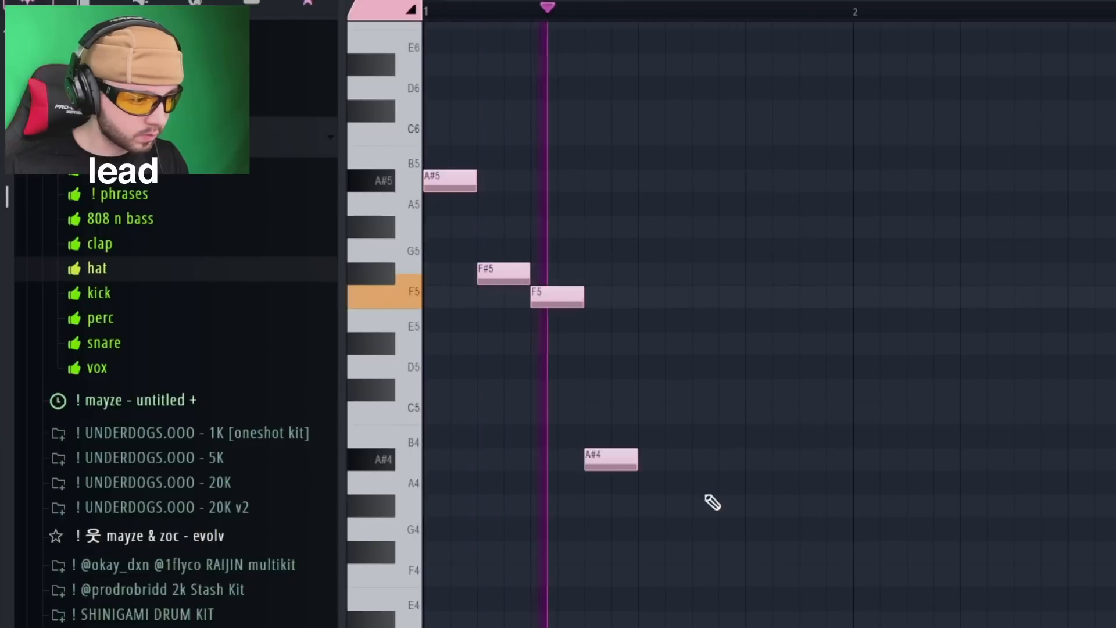
{"action": "key", "text": "ctrl+b"}
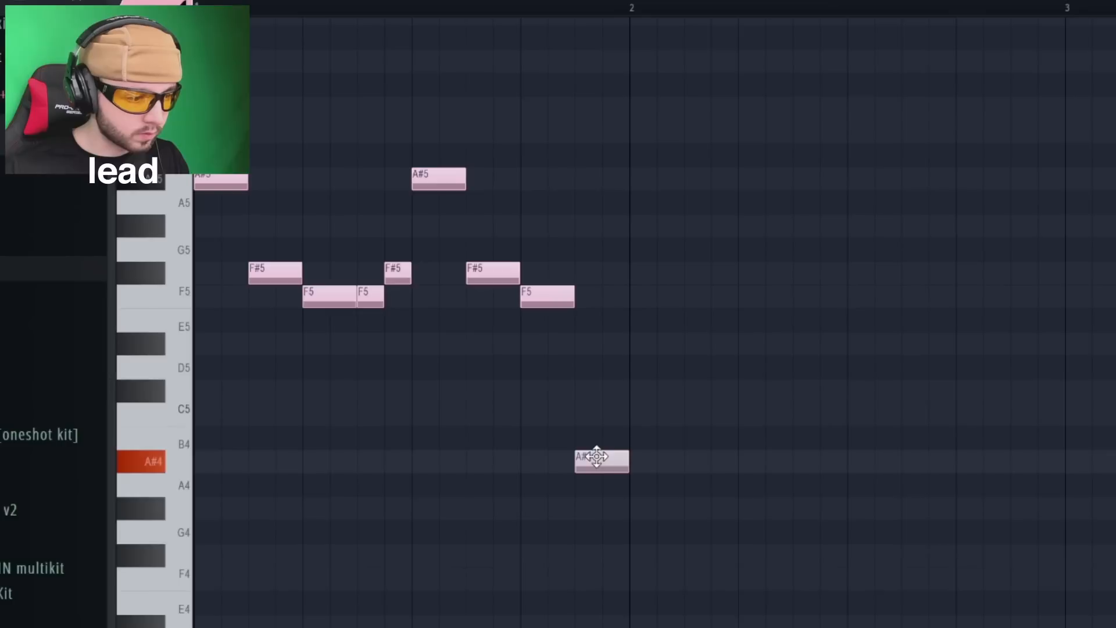
- Raise the lead's last note in bar 1 to C5, duplicate the melody into bar 2 and stop playback
{"action": "left_click_drag", "start_coordinate": [572, 412], "coordinate": [573, 386]}
{"action": "key", "text": "ctrl+b"}
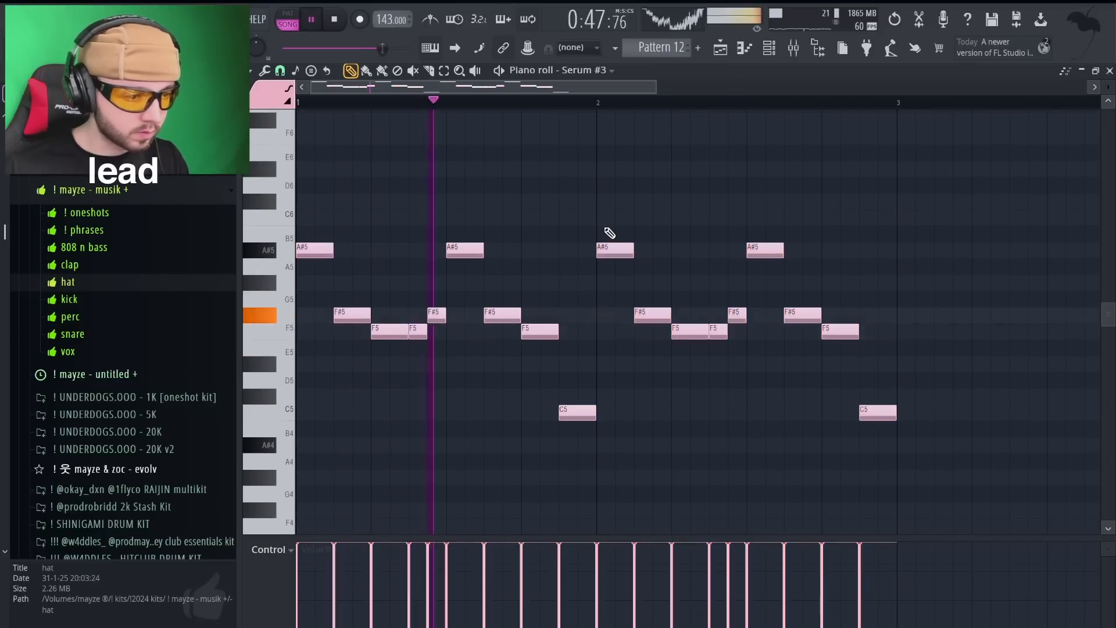
{"action": "key", "text": "ctrl+d"}
{"action": "key", "text": "ctrl+a"}
{"action": "key", "text": "ctrl+d"}
{"action": "key", "text": "space"}
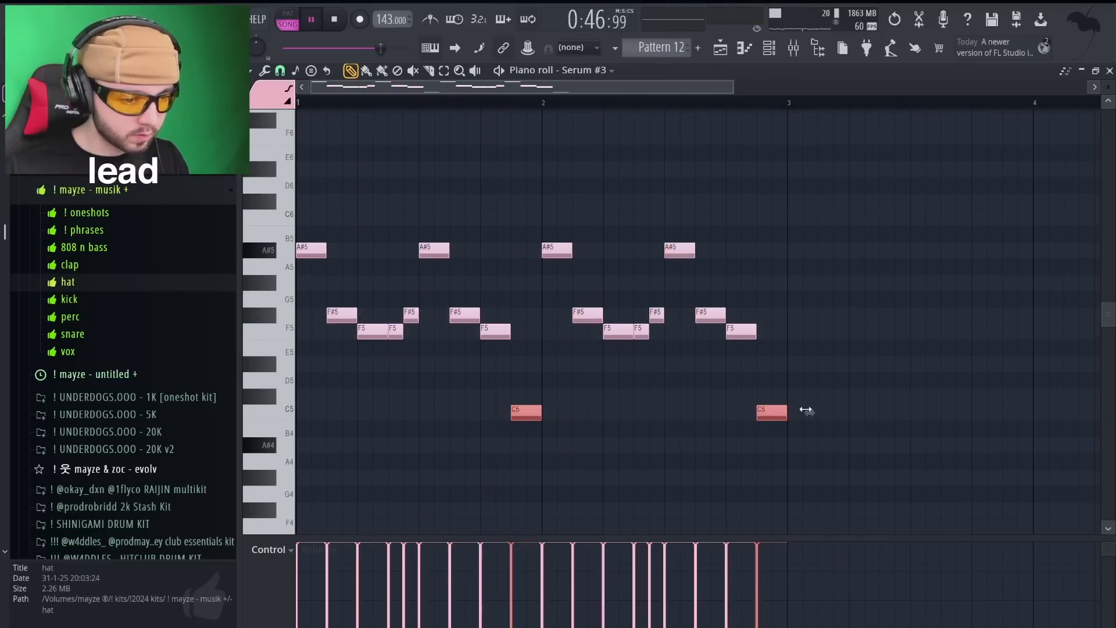
- Lower the last note of the lead melody in bars 1 and 2 to A#4
{"action": "left_click_drag", "start_coordinate": [773, 416], "coordinate": [772, 451]}
{"action": "scroll", "coordinate": [810, 411], "scroll_direction": "down", "scroll_amount": 3}
{"action": "key", "text": "ctrl+d"}
- Repeat the two-bar lead melody in Pattern 12 until it fills bars 1 to 8
{"action": "key", "text": "ctrl+a"}
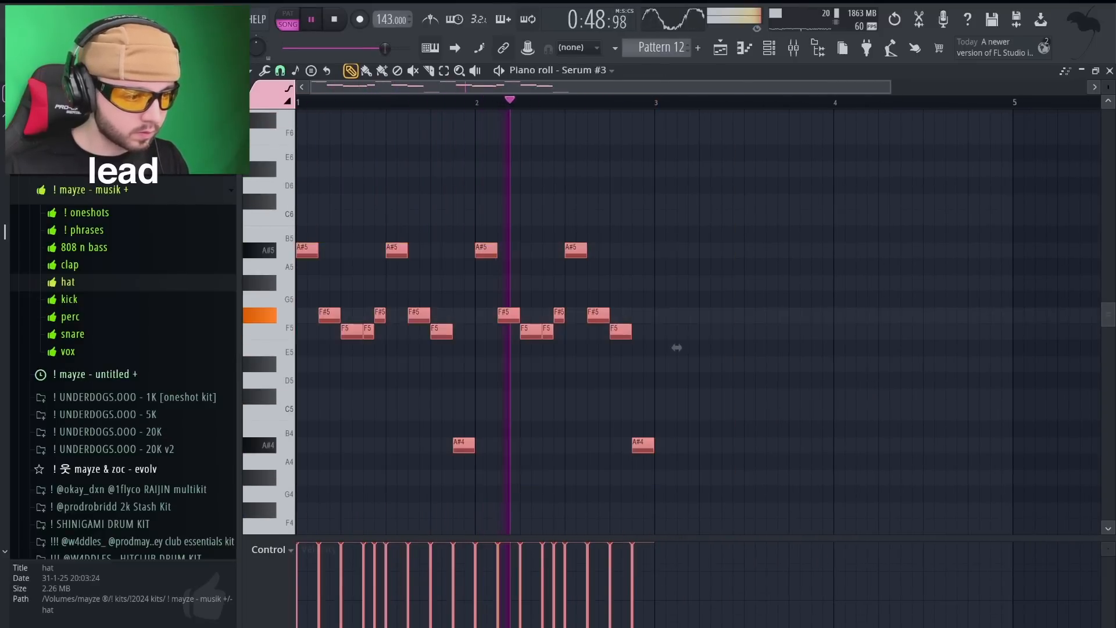
{"action": "key", "text": "ctrl+b"}
{"action": "key", "text": "ctrl+a"}
{"action": "key", "text": "ctrl+d"}
{"action": "scroll", "coordinate": [616, 234], "scroll_direction": "down", "scroll_amount": 3}
{"action": "key", "text": "ctrl+b"}
{"action": "scroll", "coordinate": [698, 238], "scroll_direction": "down", "scroll_amount": 2}
{"action": "key", "text": "ctrl+a"}
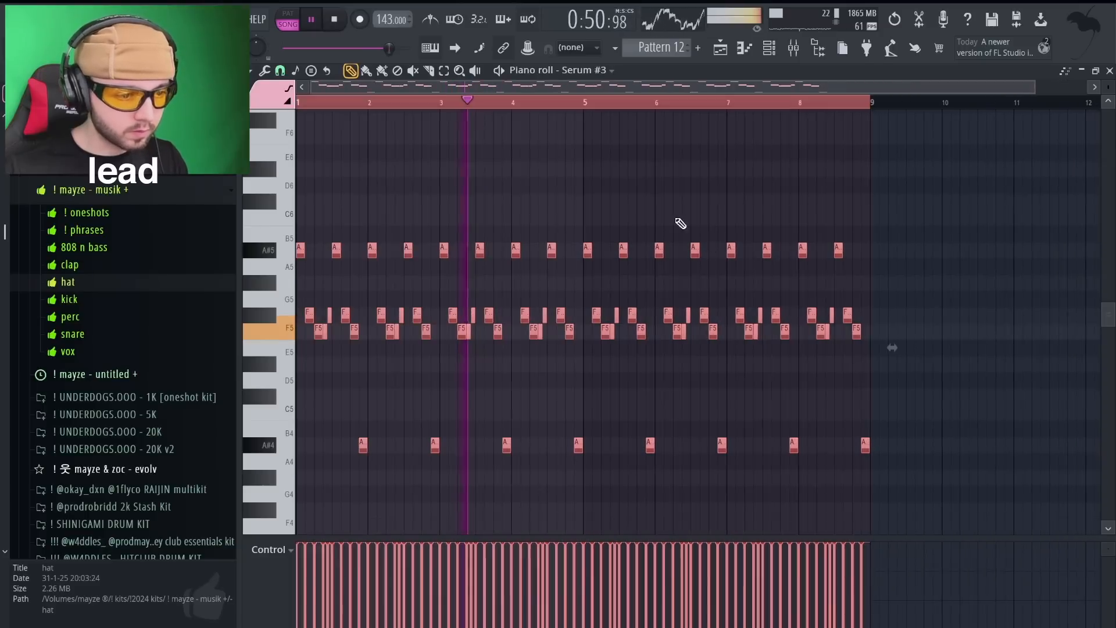
{"action": "key", "text": "ctrl+d"}
{"action": "key", "text": "ctrl+a"}
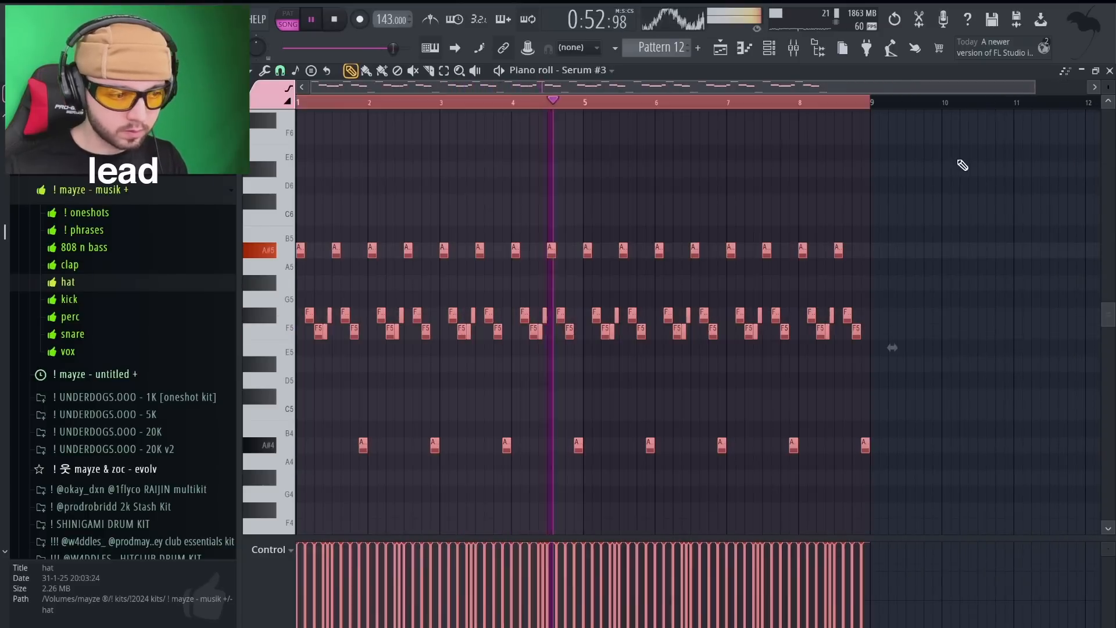
{"action": "key", "text": "ctrl+d"}
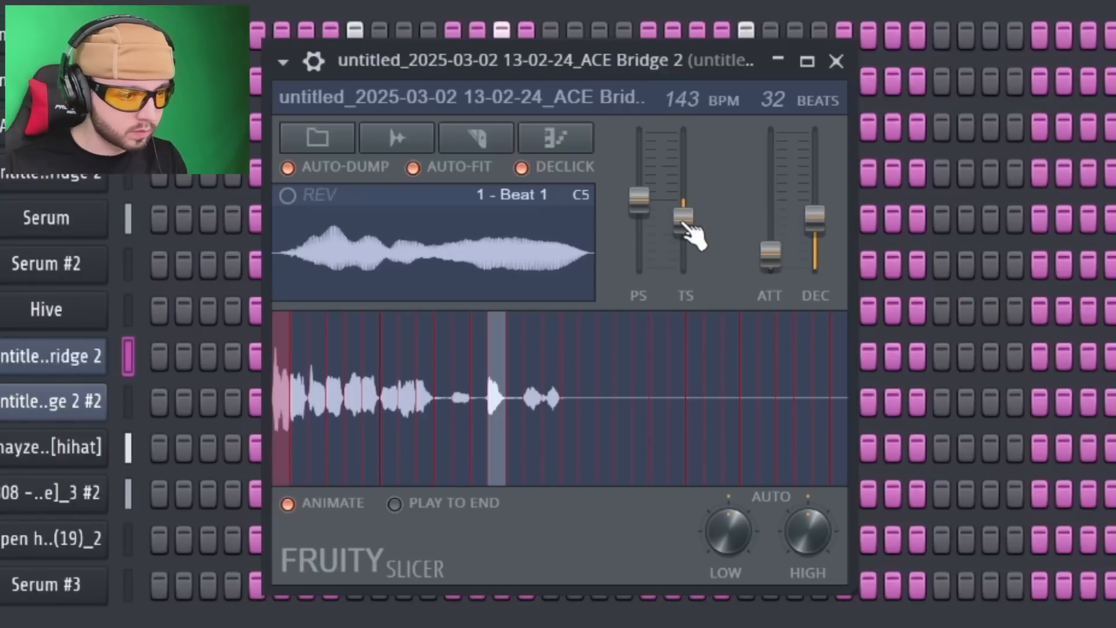
- Centre the vocal slicer's time stretch, lower its pitch shift, and adjust the 8 kHz high band in the vocal mixer track's equalizer
{"action": "left_click_drag", "start_coordinate": [684, 224], "coordinate": [680, 220]}
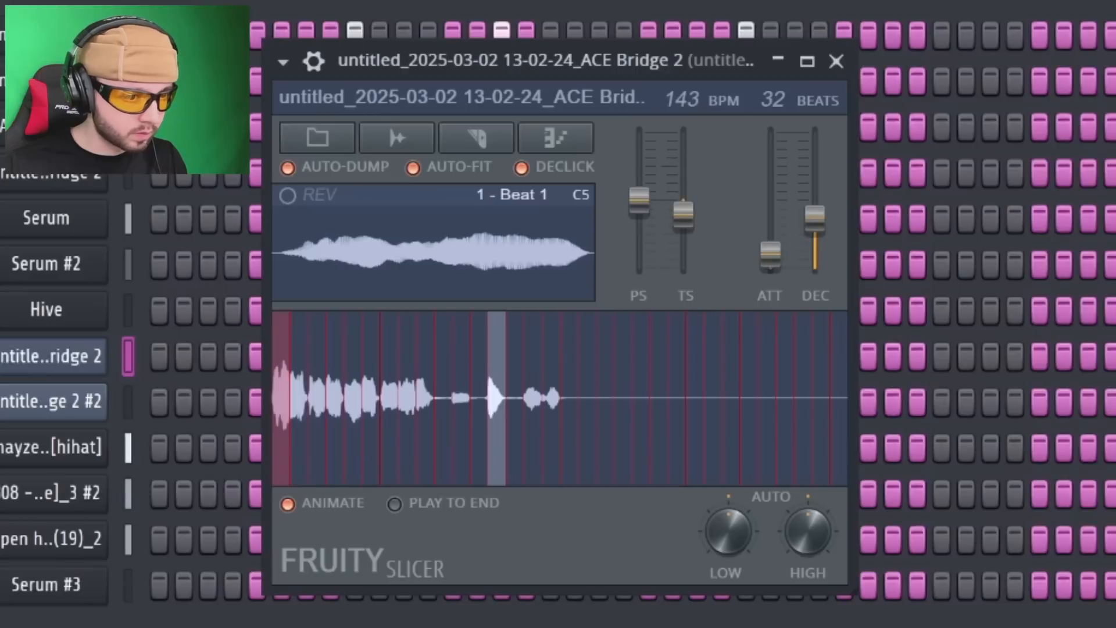
{"action": "left_click_drag", "start_coordinate": [639, 198], "coordinate": [641, 265]}
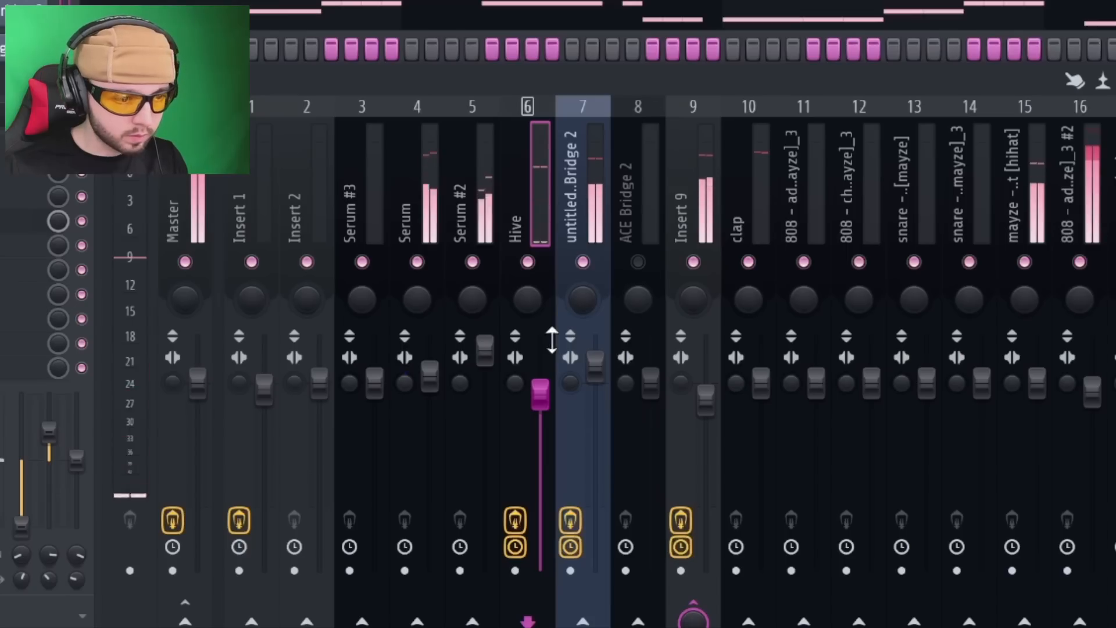
{"action": "left_click", "coordinate": [595, 173]}
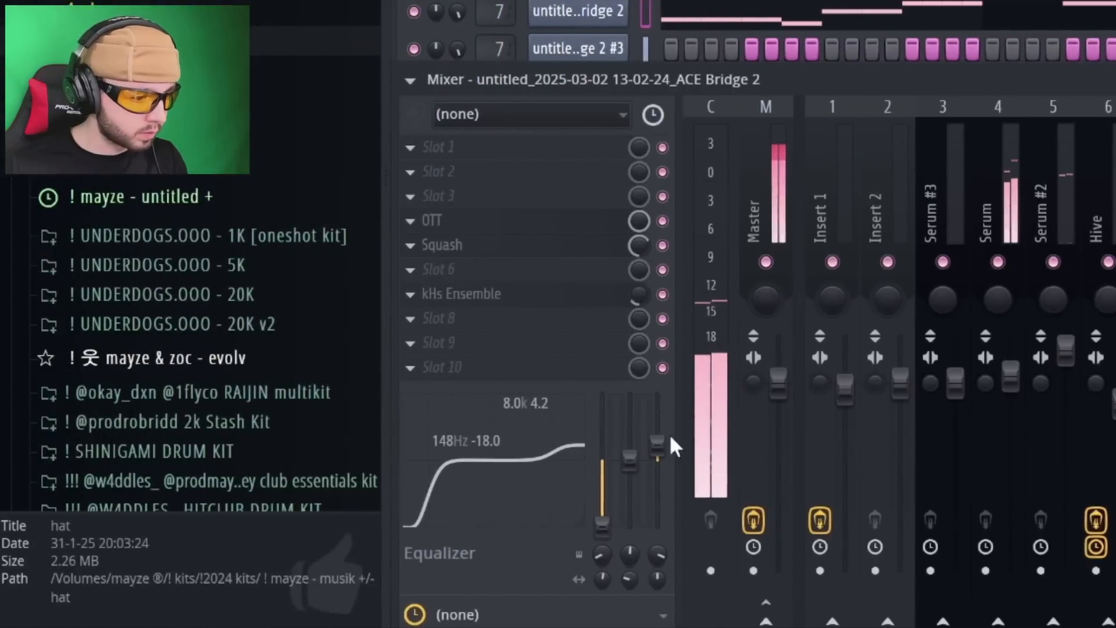
{"action": "left_click_drag", "start_coordinate": [687, 443], "coordinate": [651, 424]}
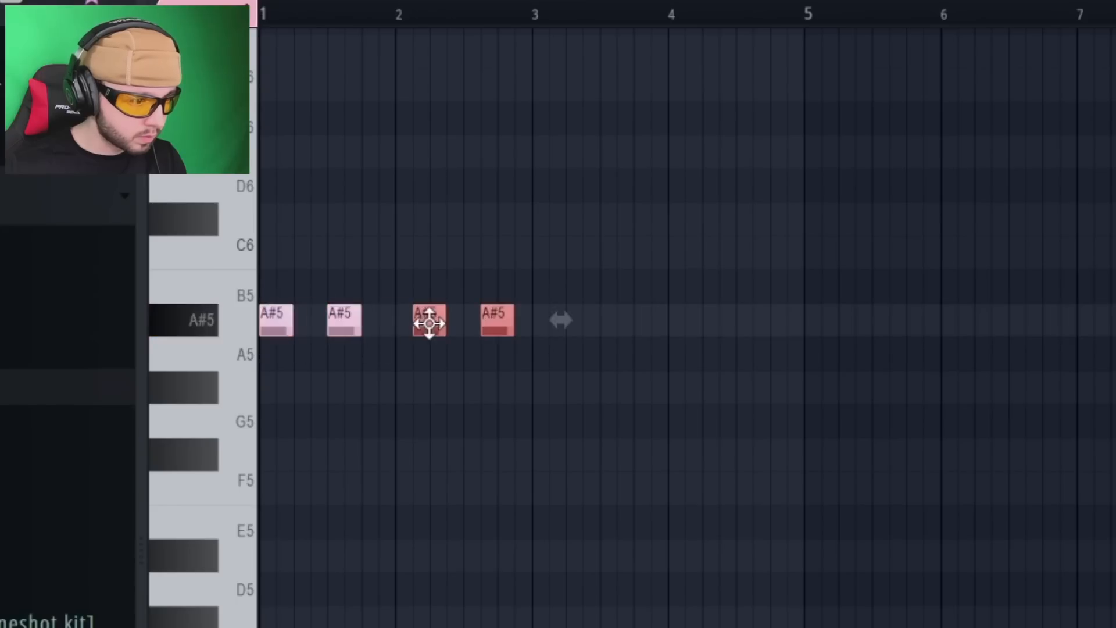
- Repeat the half-bar A#5 notes of Serum #4 across bars 1 to 8 and start playback
{"action": "key", "text": "ctrl+b"}
{"action": "key", "text": "ctrl+b"}
{"action": "key", "text": "ctrl+b"}
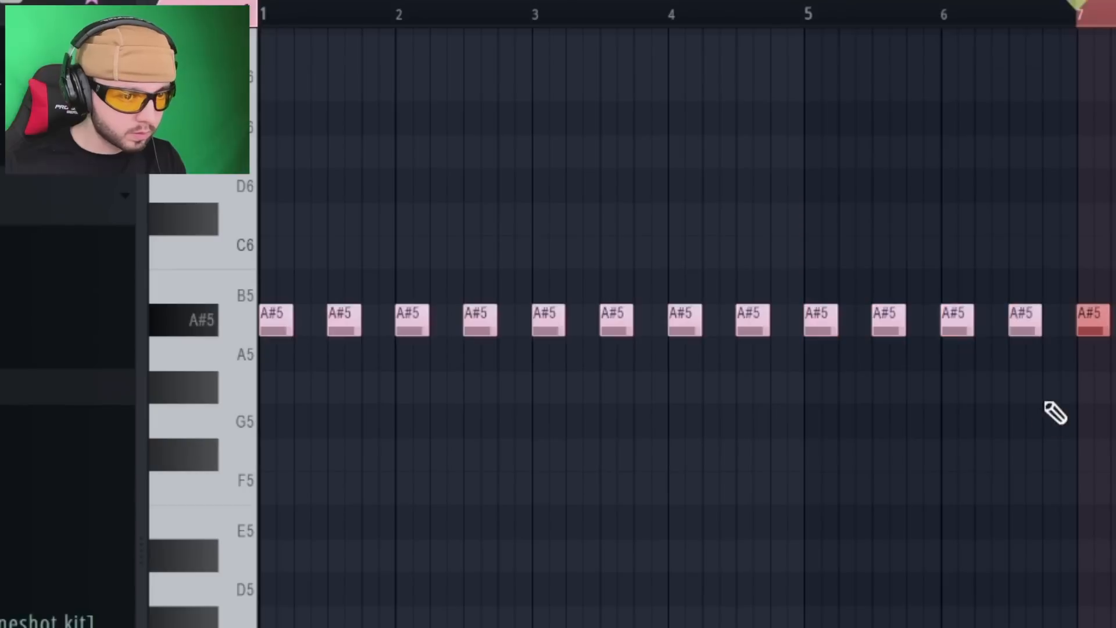
{"action": "key", "text": "ctrl+d"}
{"action": "key", "text": "space"}
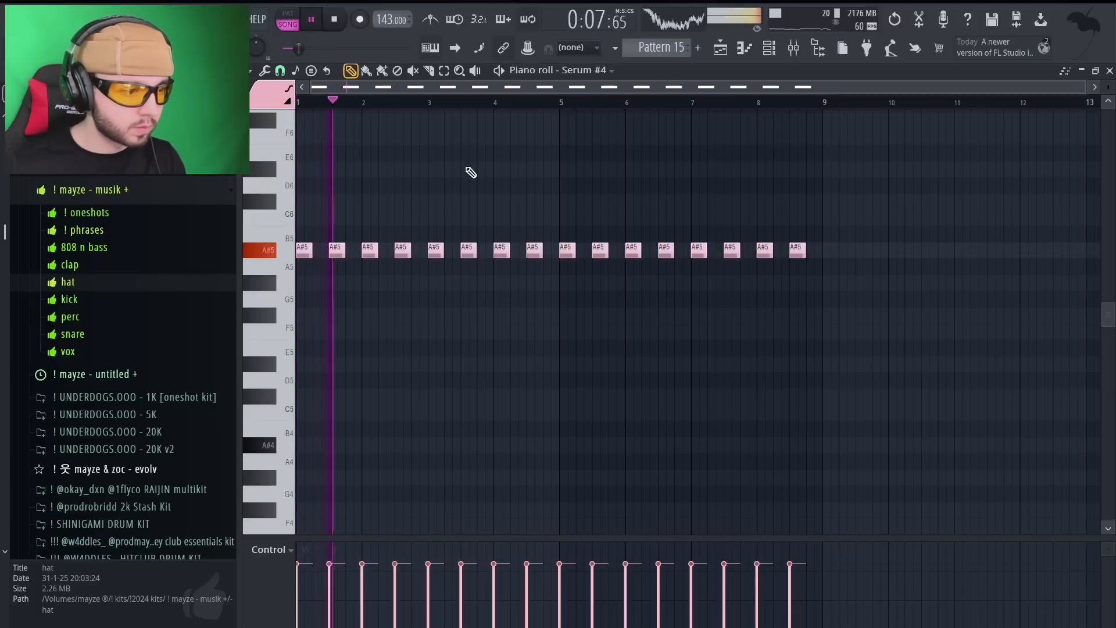
- Raise the velocity of all A#5 notes in Pattern 15 to maximum and return to the channel rack
{"action": "key", "text": "ctrl+a"}
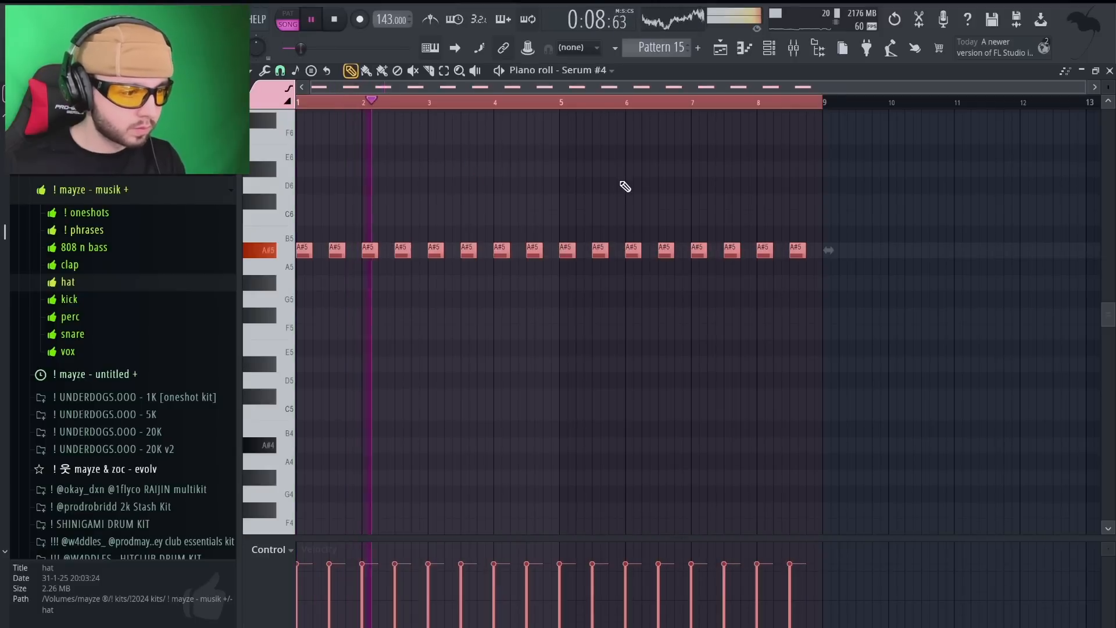
{"action": "key", "text": "ctrl+d"}
{"action": "key", "text": "ctrl+a"}
{"action": "key", "text": "ctrl+d"}
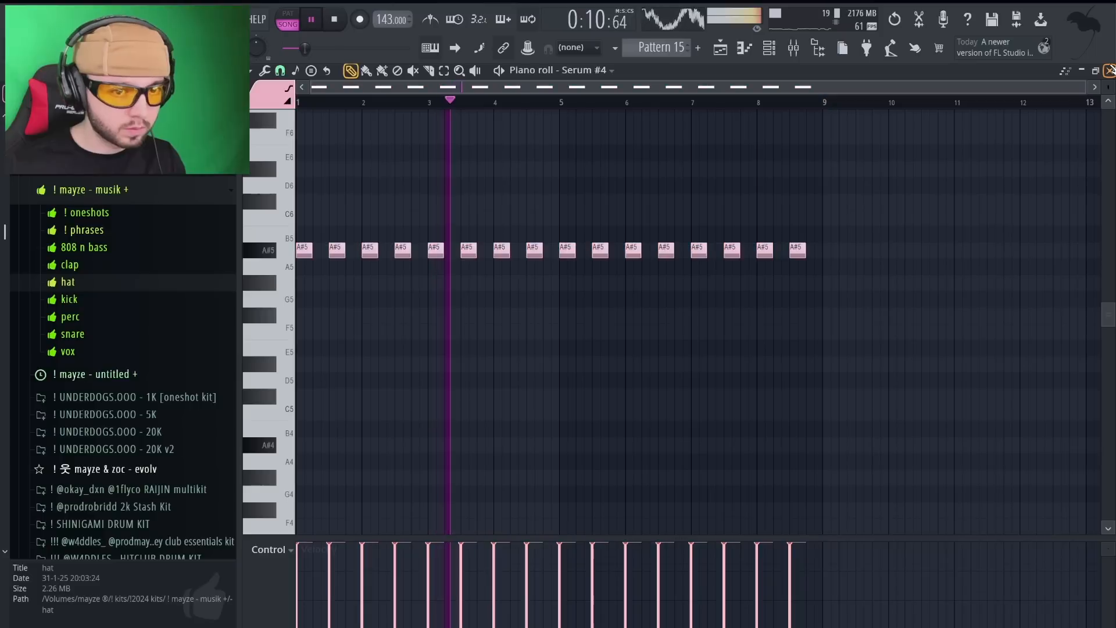
{"action": "key", "text": "F7"}
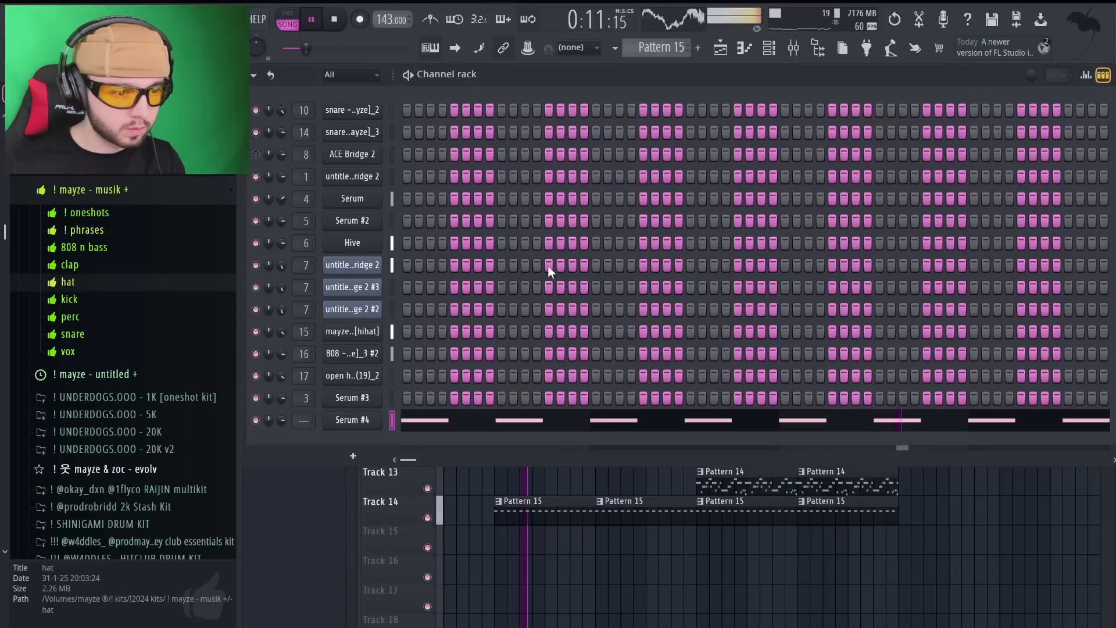
- Place a C7 note after the opening A#6 in bar 1 of the new Serum melody
{"action": "left_click", "coordinate": [353, 421]}
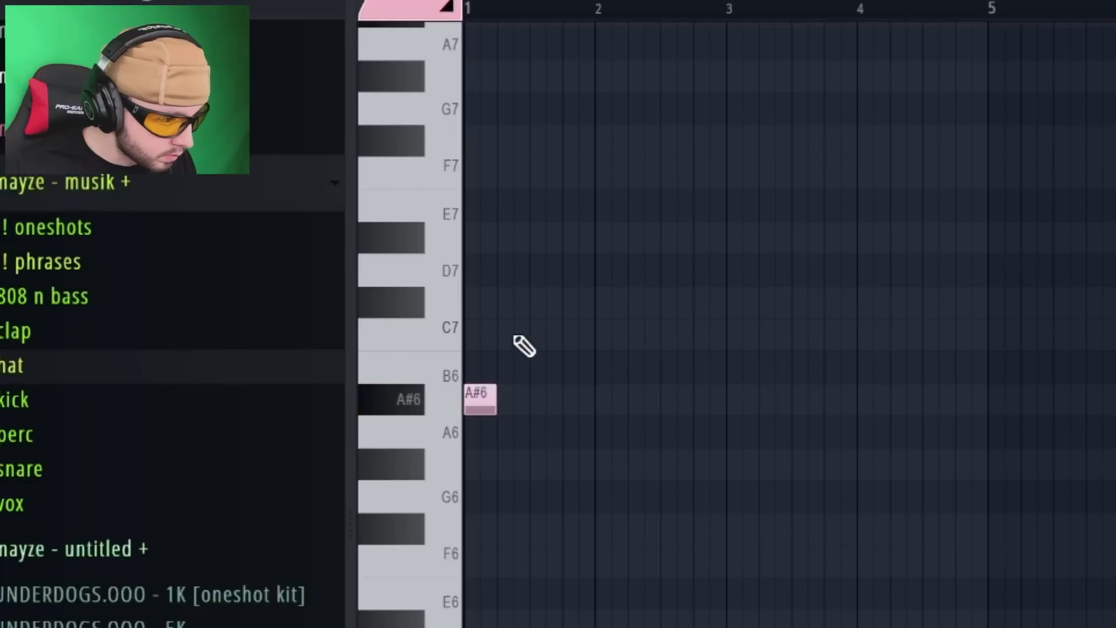
{"action": "left_click", "coordinate": [514, 336]}
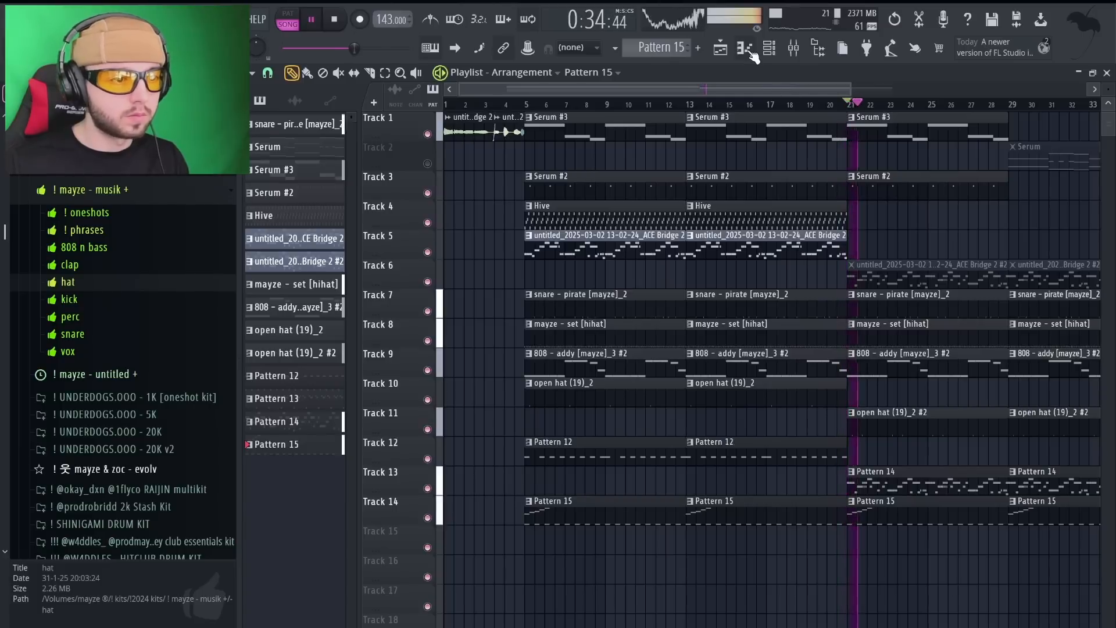
- Open Pattern 15's Serum #5 notes and delete the G#7 in bar 4 and the A#7 and G#7 in bar 8
{"action": "left_click", "coordinate": [747, 51]}
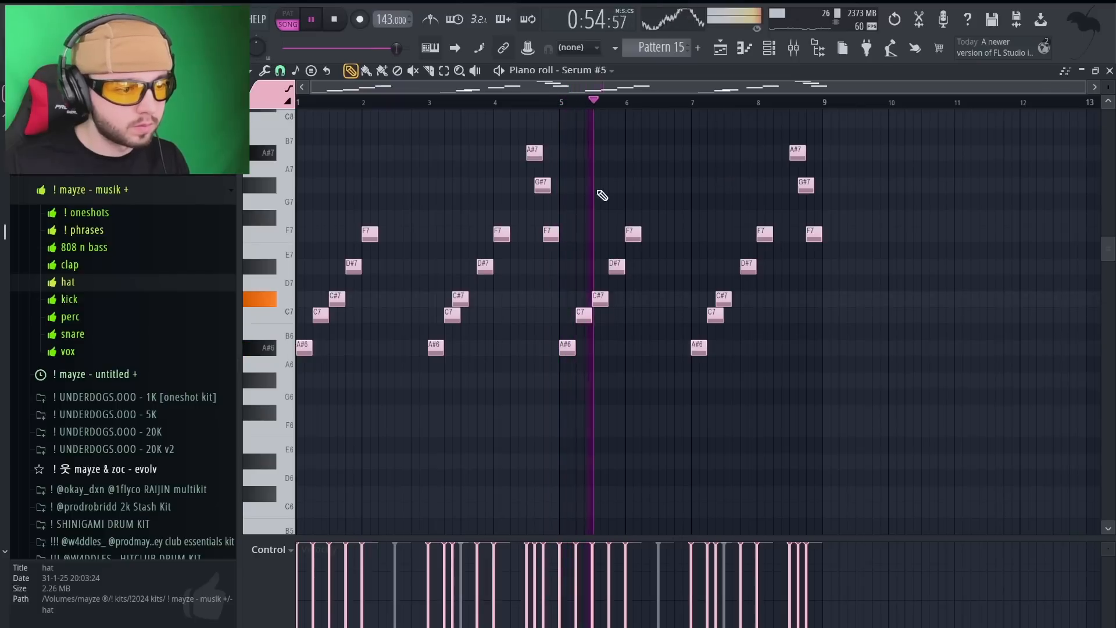
{"action": "right_click", "coordinate": [542, 185]}
{"action": "right_click", "coordinate": [798, 153]}
{"action": "right_click", "coordinate": [806, 185]}
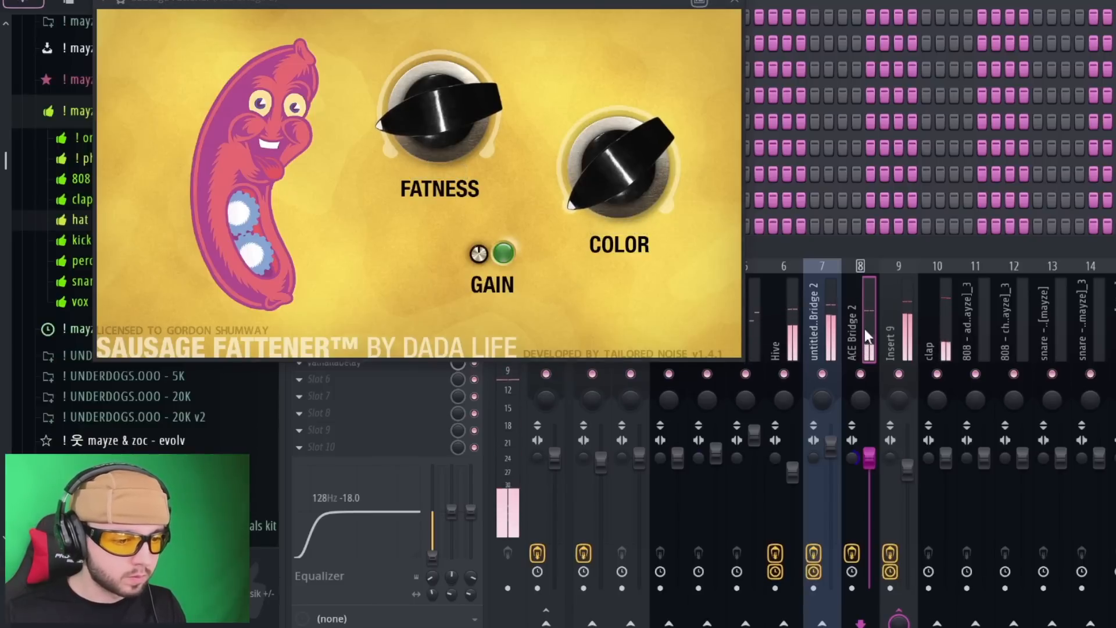
- Check Sausage Fattener's fatness and close it, and adjust the Spreader's separation and low bypass on ACE Bridge 2
{"action": "mouse_move", "coordinate": [440, 127]}
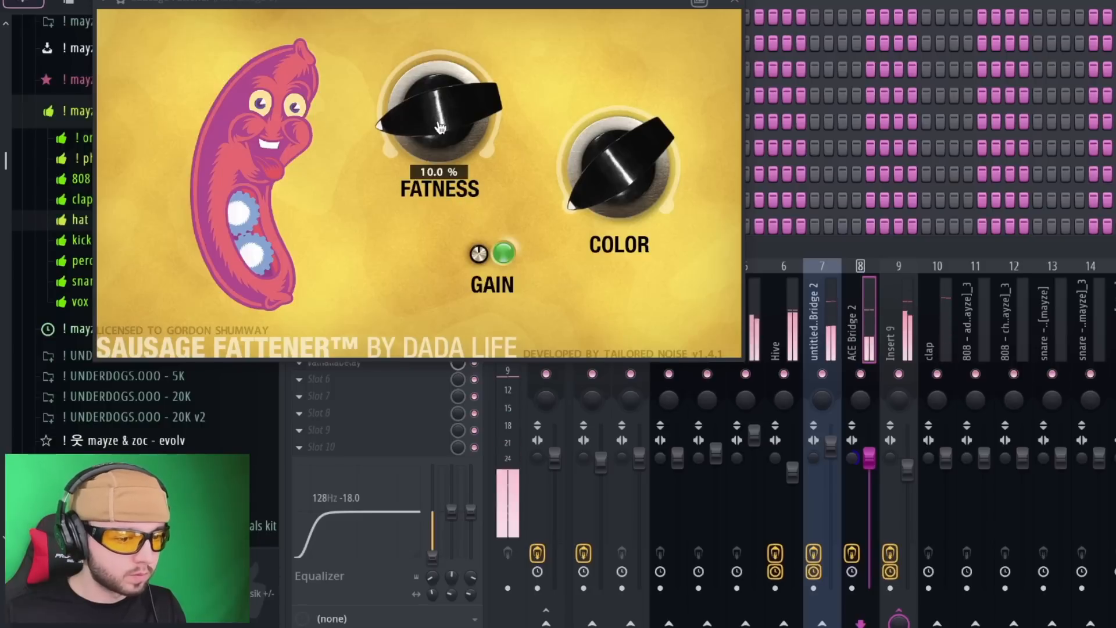
{"action": "left_click", "coordinate": [735, 2]}
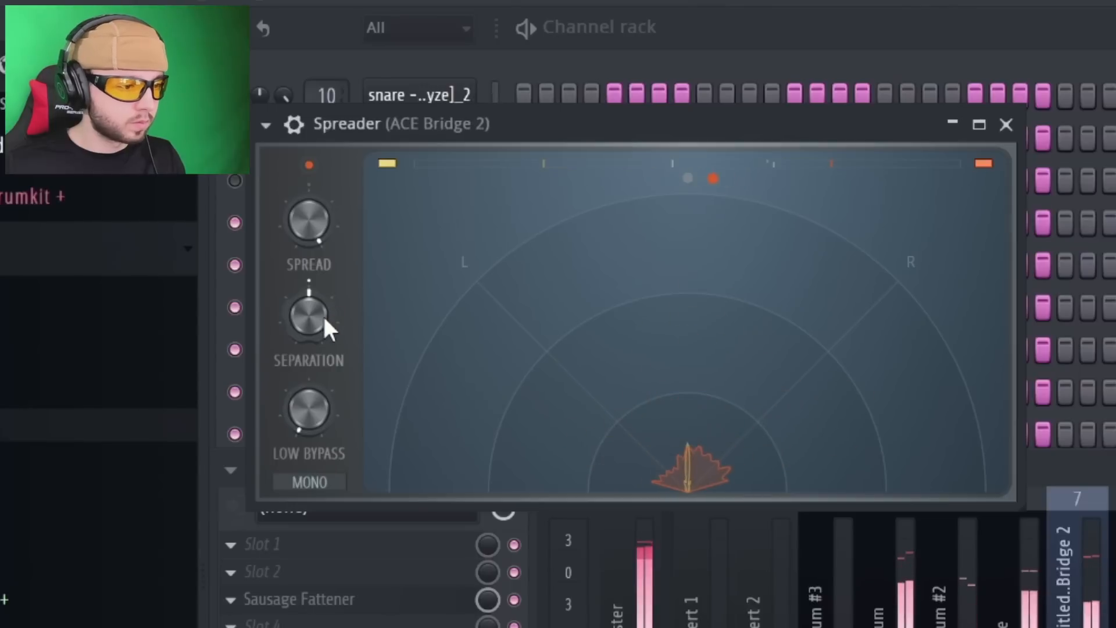
{"action": "left_click_drag", "start_coordinate": [319, 315], "coordinate": [319, 261]}
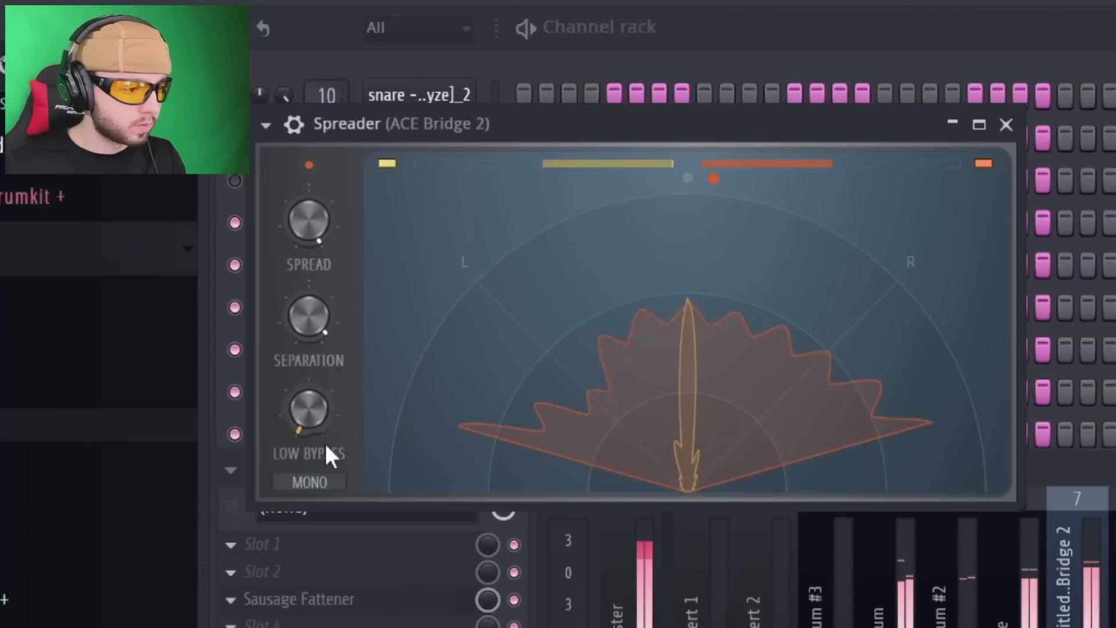
{"action": "left_click_drag", "start_coordinate": [321, 419], "coordinate": [321, 391]}
{"action": "left_click_drag", "start_coordinate": [316, 317], "coordinate": [317, 375]}
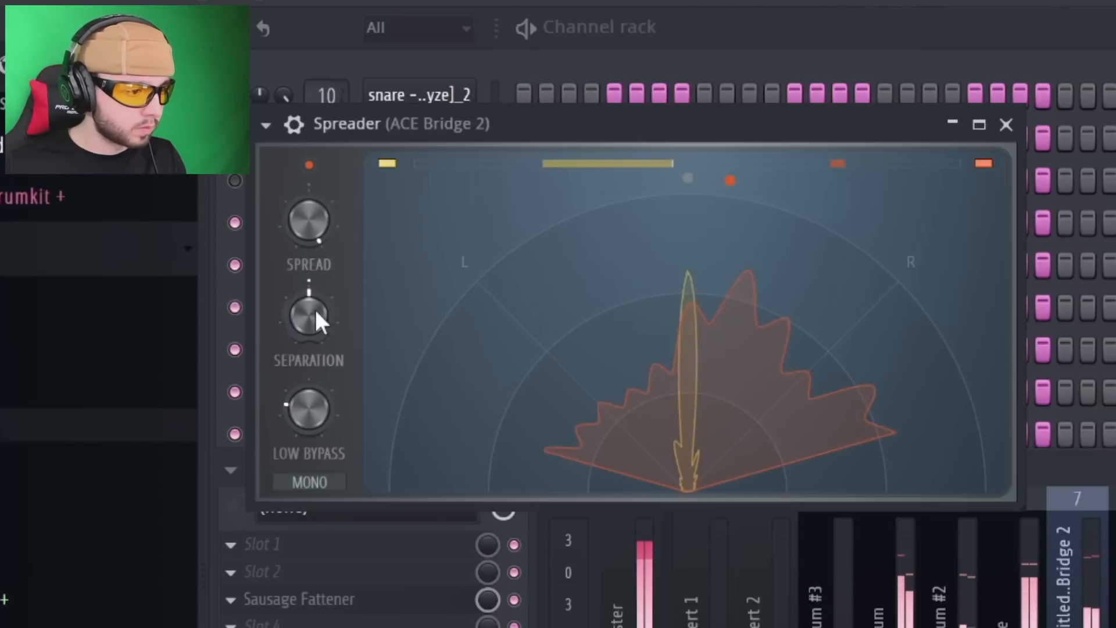
{"action": "left_click_drag", "start_coordinate": [315, 308], "coordinate": [315, 324]}
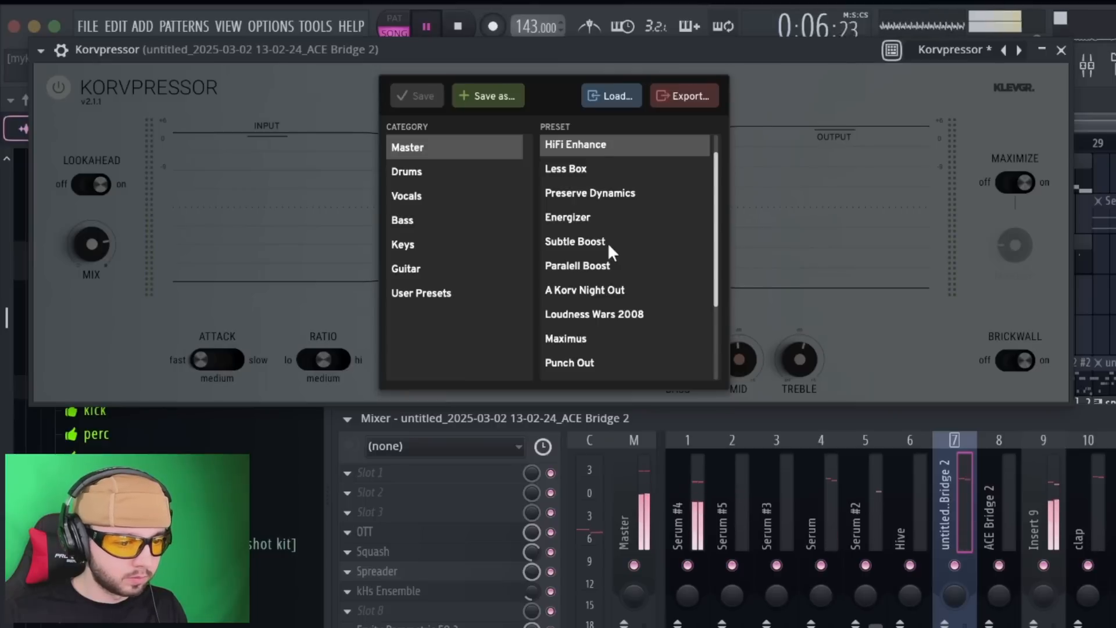
- Audition Korvpressor's Subtle Boost and Paralell Boost master presets and load Energizer on the vocal's mixer track
{"action": "left_click", "coordinate": [608, 242]}
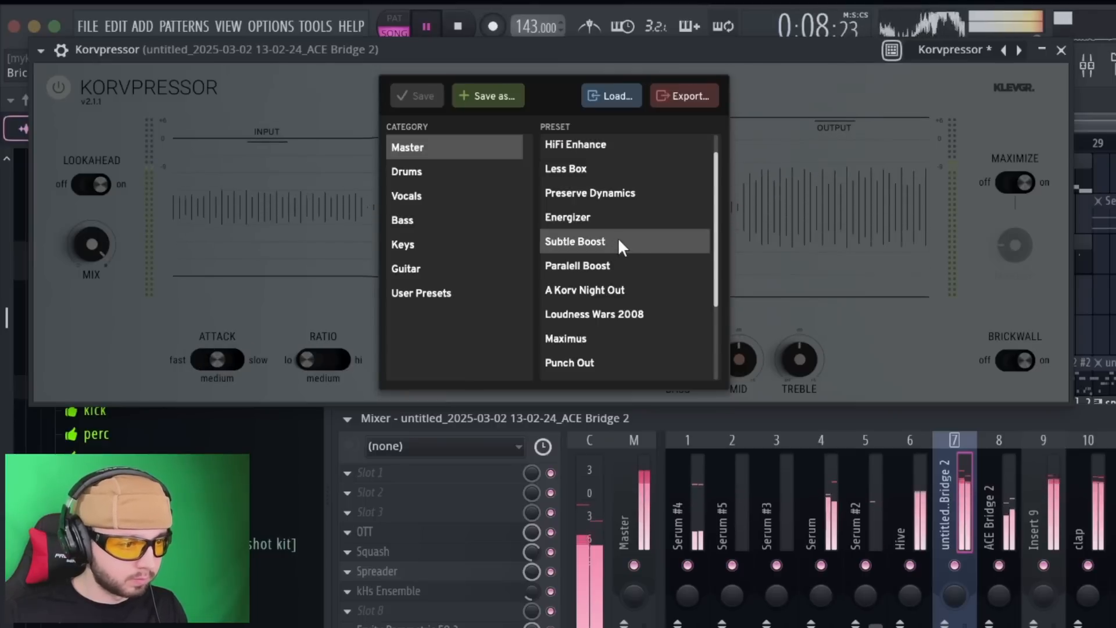
{"action": "left_click", "coordinate": [618, 269]}
{"action": "left_click", "coordinate": [645, 218]}
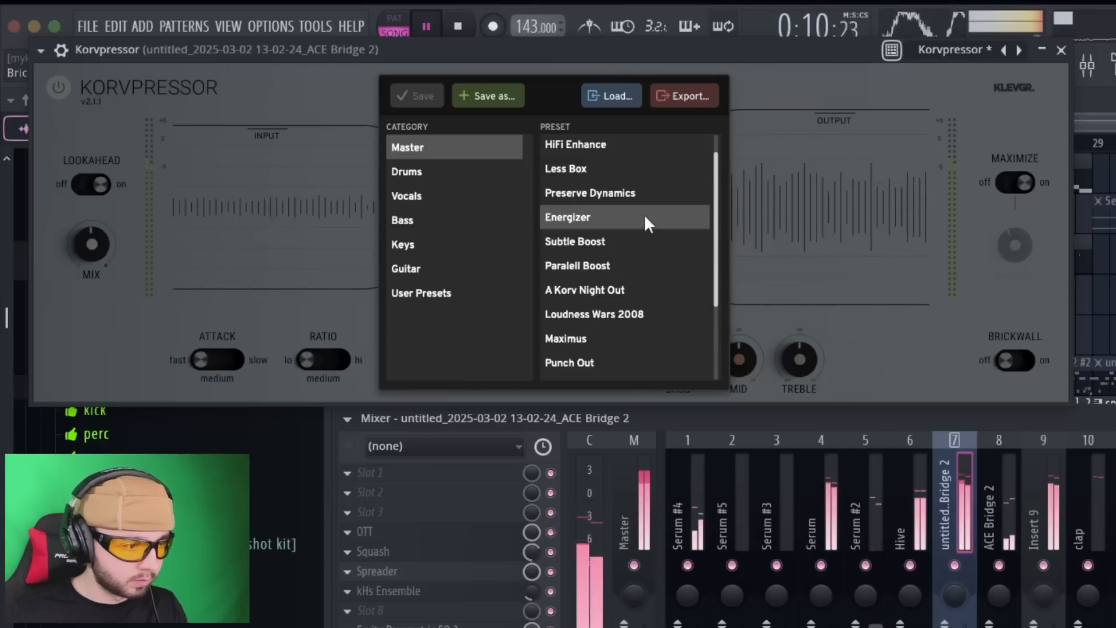
{"action": "left_click", "coordinate": [870, 322]}
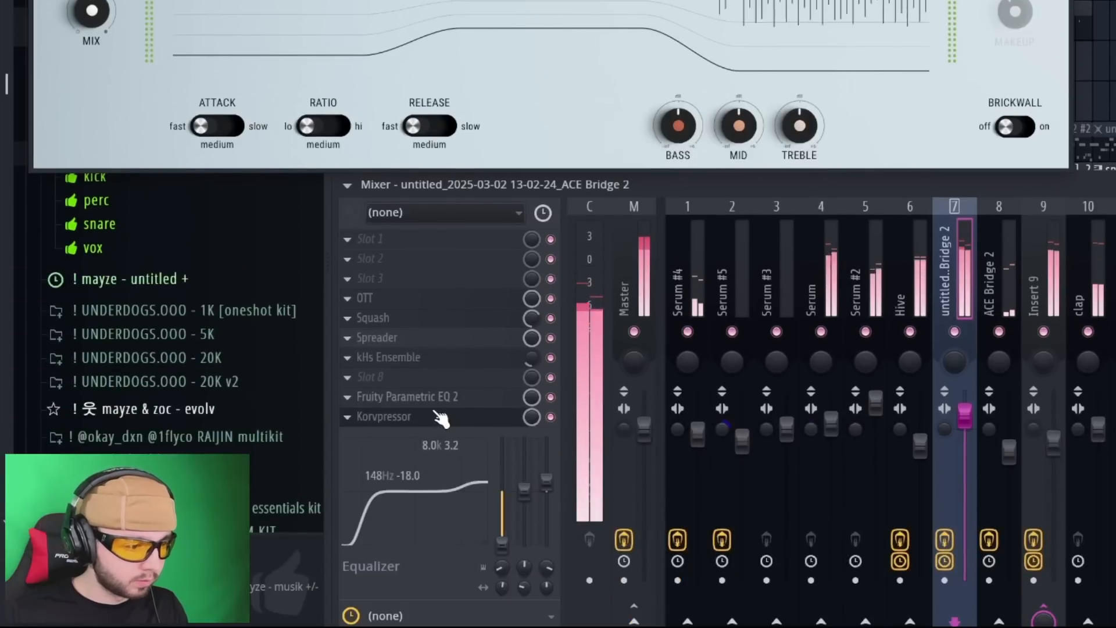
{"action": "left_click_drag", "start_coordinate": [437, 414], "coordinate": [487, 376]}
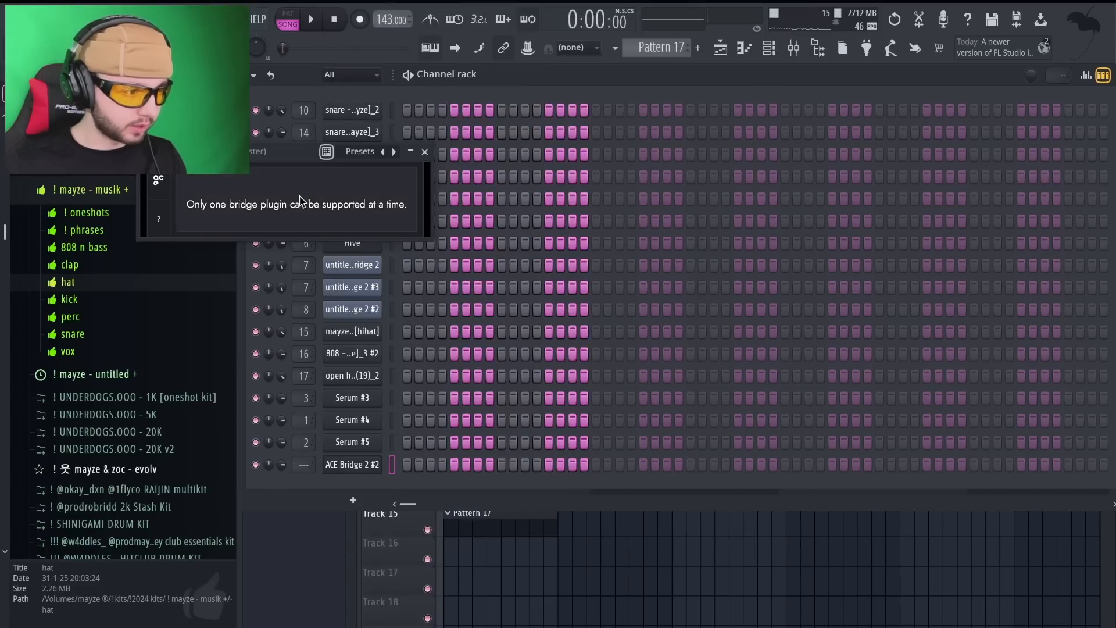
- Move the duplicated arrangement block to bar 49 and delete the 808 clip at bar 37 on Track 9
{"action": "key", "text": "space"}
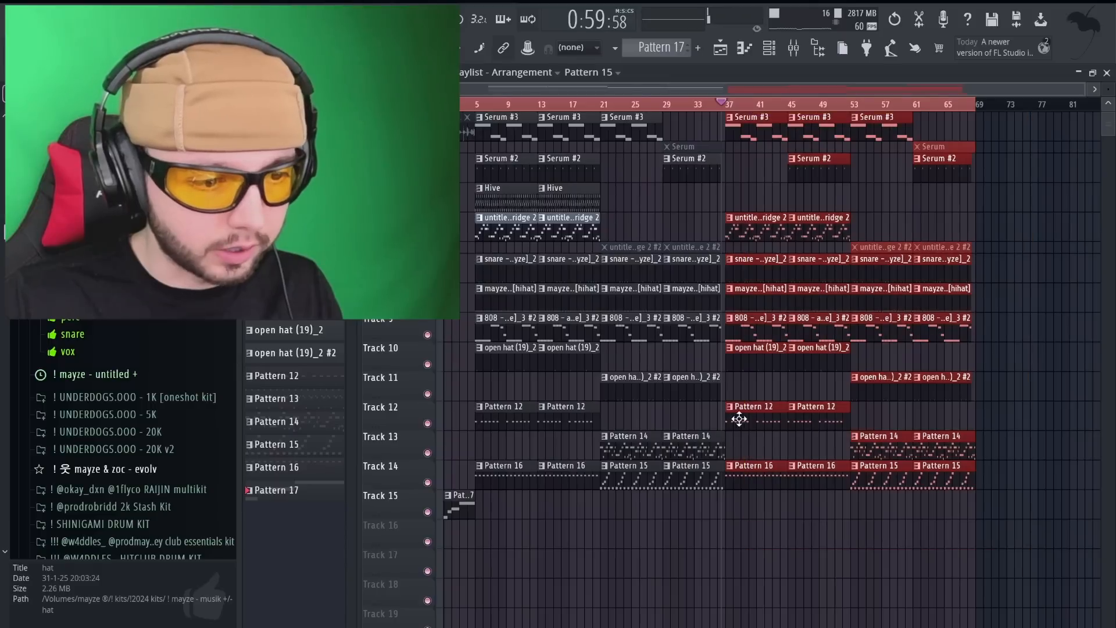
{"action": "left_click_drag", "start_coordinate": [738, 418], "coordinate": [853, 409]}
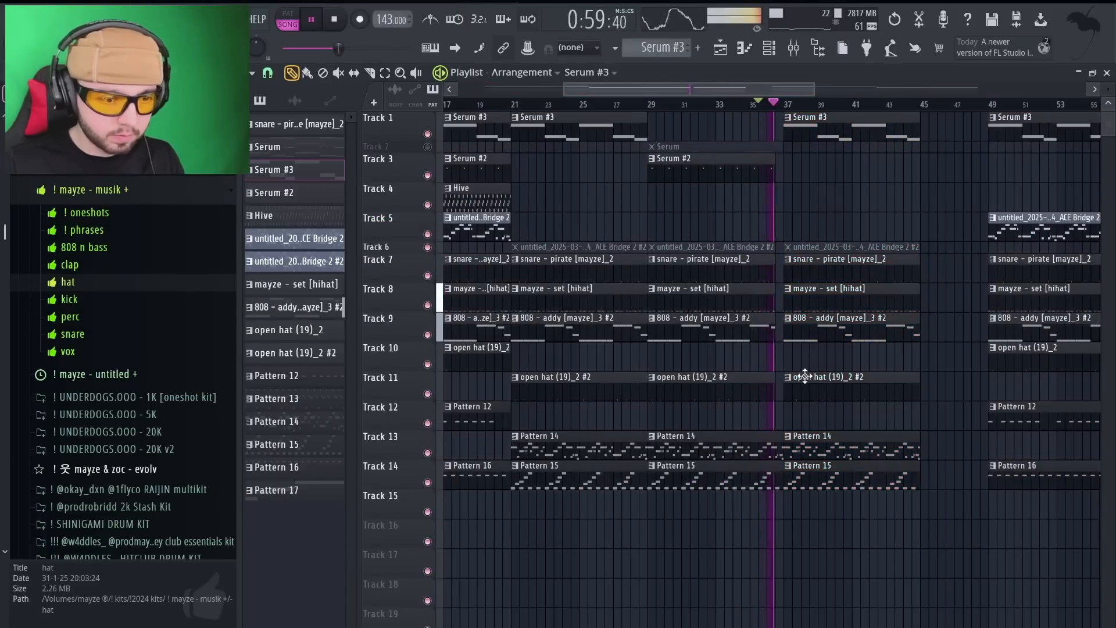
{"action": "right_click", "coordinate": [861, 336]}
{"action": "scroll", "coordinate": [851, 338], "scroll_direction": "down", "scroll_amount": 3}
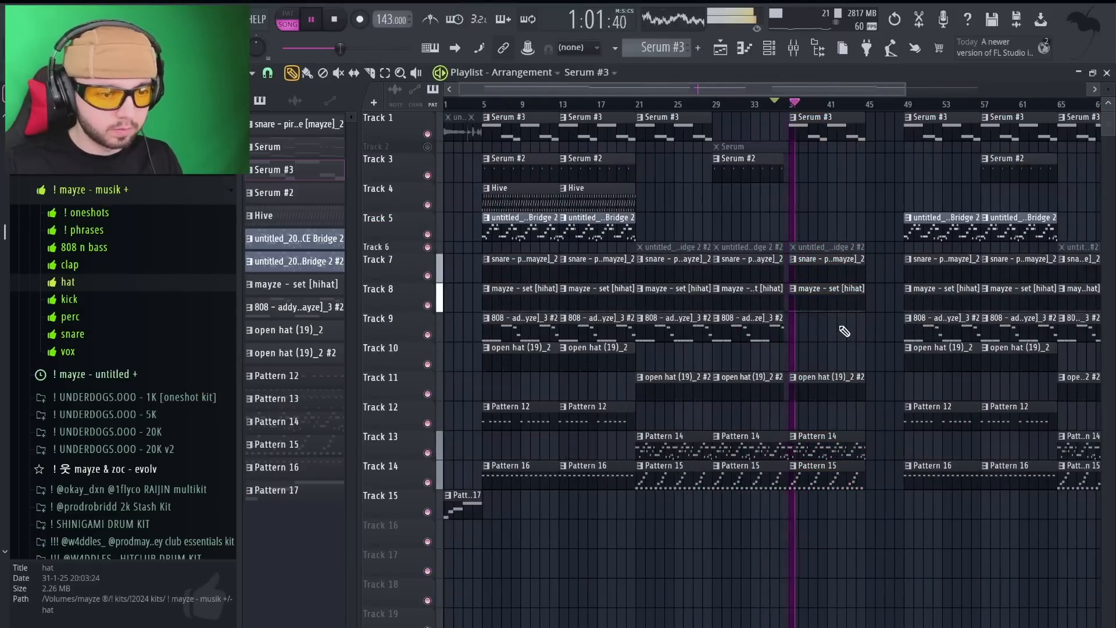
{"action": "scroll", "coordinate": [751, 353], "scroll_direction": "down", "scroll_amount": 2}
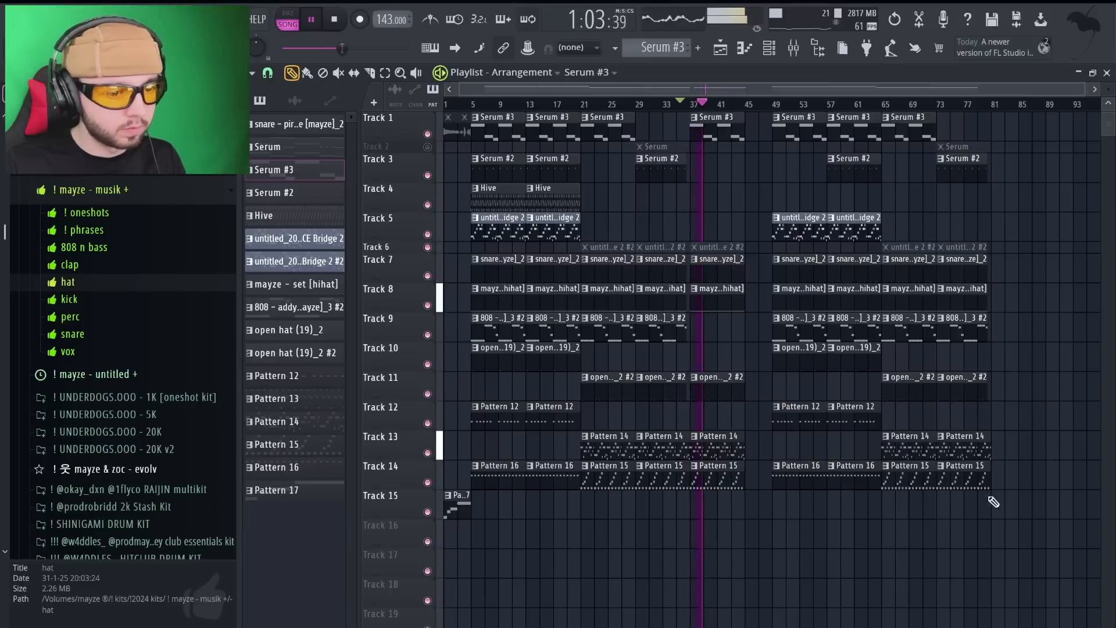
- Move the whole arrangement block at bar 49 back to bar 45 and delete the snare clip at bar 37
{"action": "left_click_drag", "start_coordinate": [1011, 517], "coordinate": [773, 115]}
{"action": "scroll", "coordinate": [754, 154], "scroll_direction": "up", "scroll_amount": 1}
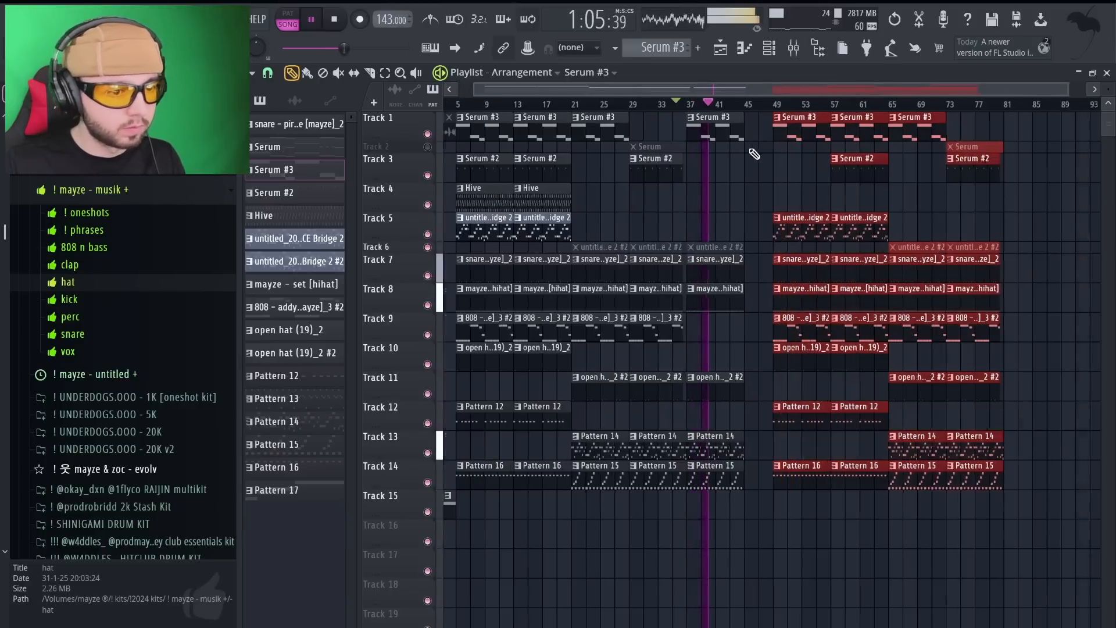
{"action": "scroll", "coordinate": [754, 154], "scroll_direction": "up", "scroll_amount": 3}
{"action": "scroll", "coordinate": [780, 191], "scroll_direction": "down", "scroll_amount": 2}
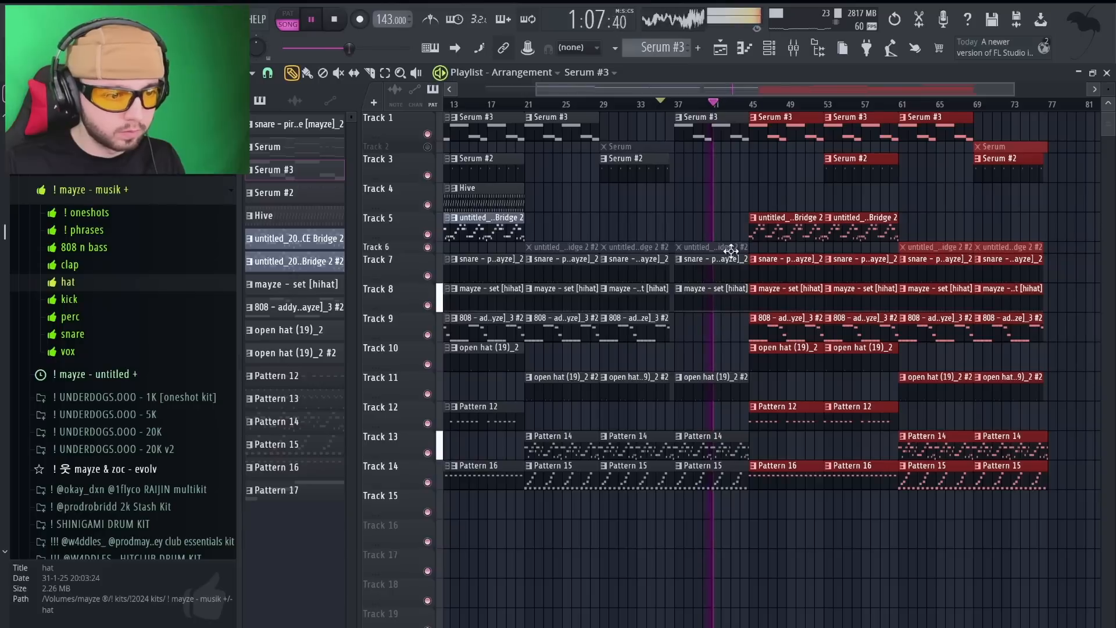
{"action": "scroll", "coordinate": [723, 273], "scroll_direction": "down", "scroll_amount": 1}
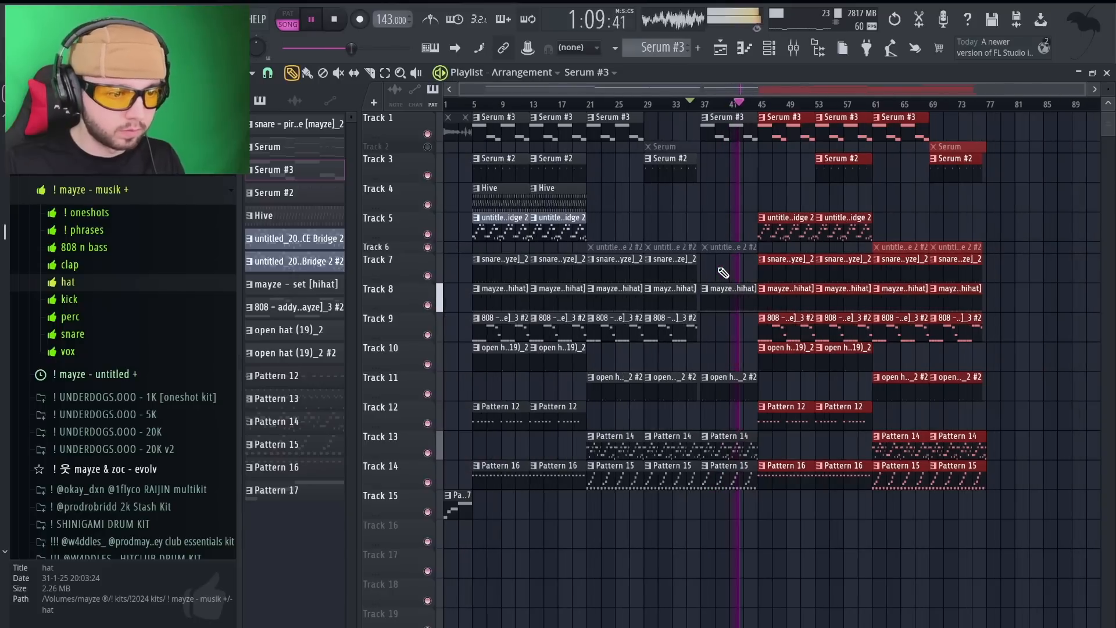
{"action": "right_click", "coordinate": [726, 214]}
{"action": "key", "text": "ctrl+a"}
{"action": "right_click", "coordinate": [725, 213]}
{"action": "key", "text": "ctrl+a"}
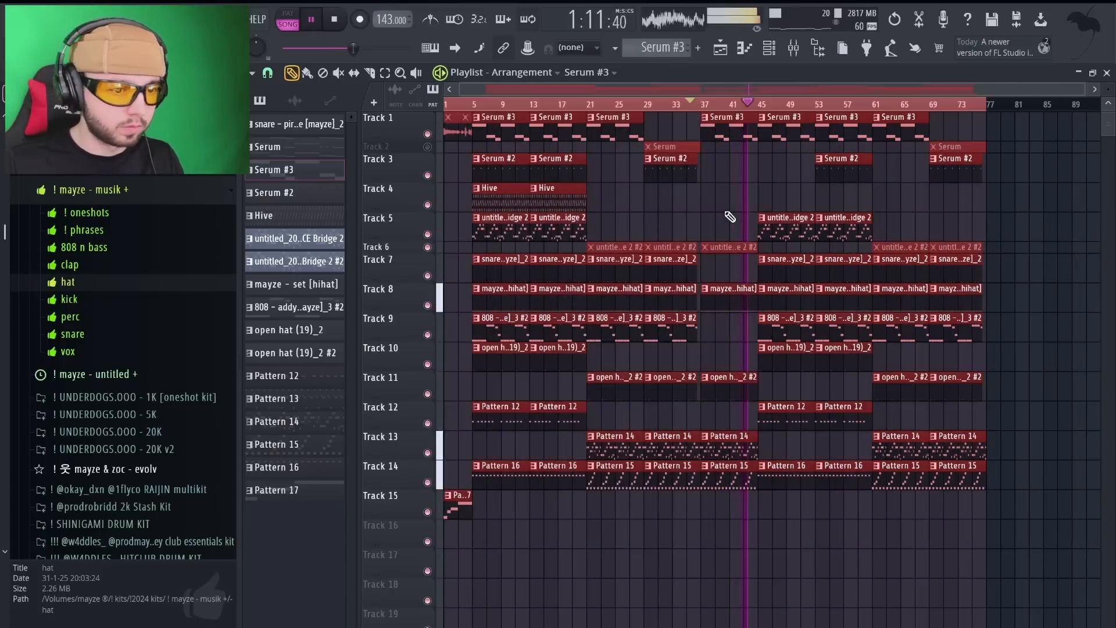
{"action": "right_click", "coordinate": [725, 213]}
{"action": "key", "text": "ctrl+a"}
{"action": "right_click", "coordinate": [730, 216]}
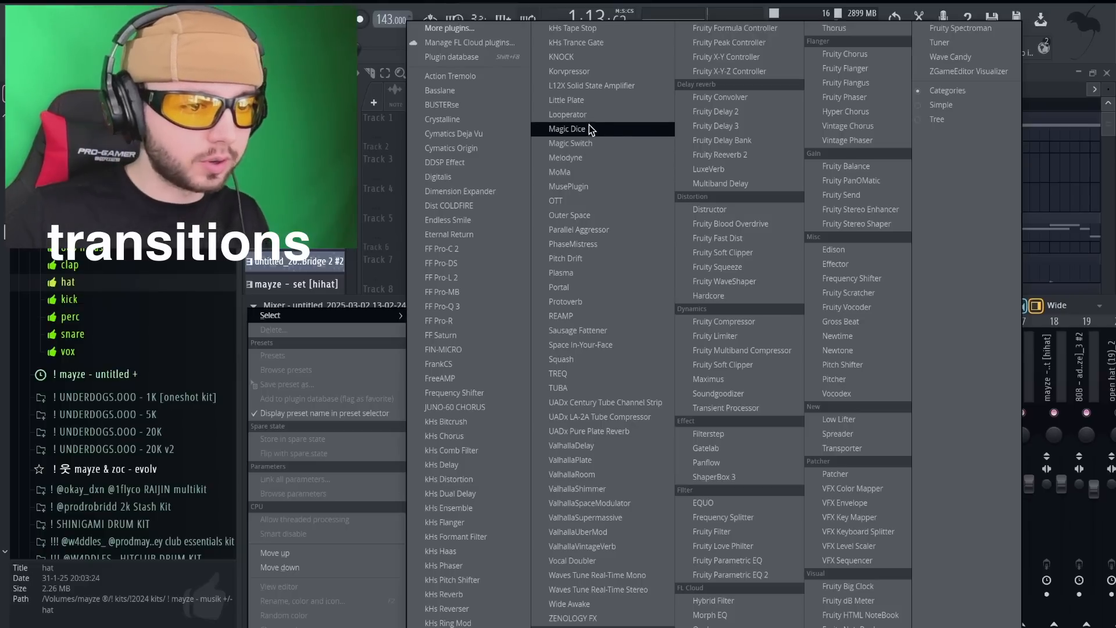
- Add Fruity Convolver to the last effect slot of the vocal's mixer track and switch its preset
{"action": "left_click", "coordinate": [719, 97]}
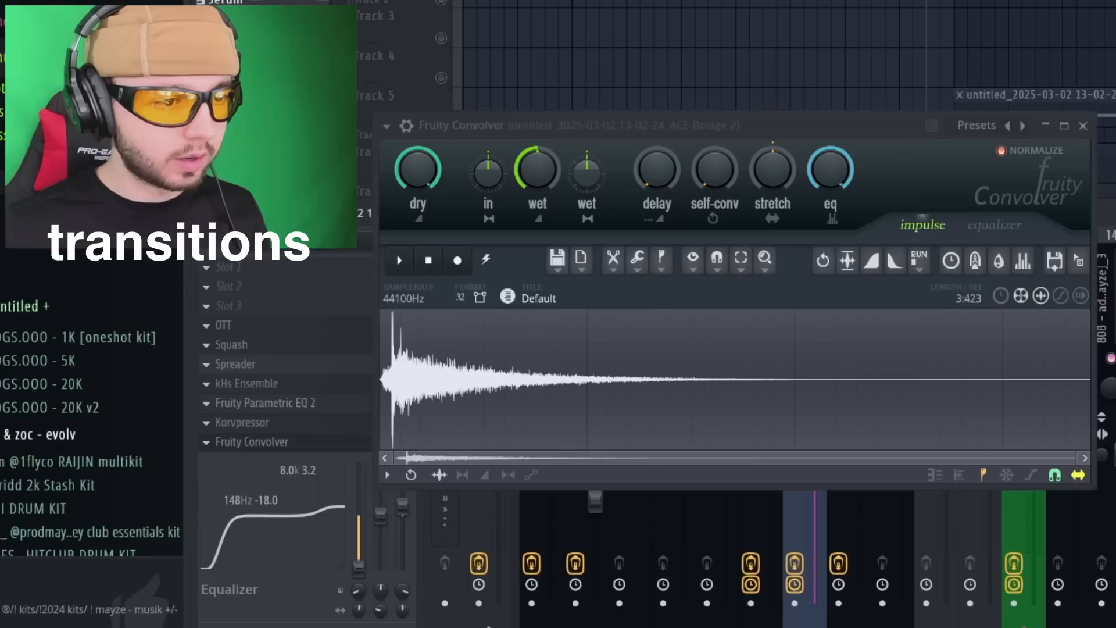
{"action": "left_click", "coordinate": [1016, 123]}
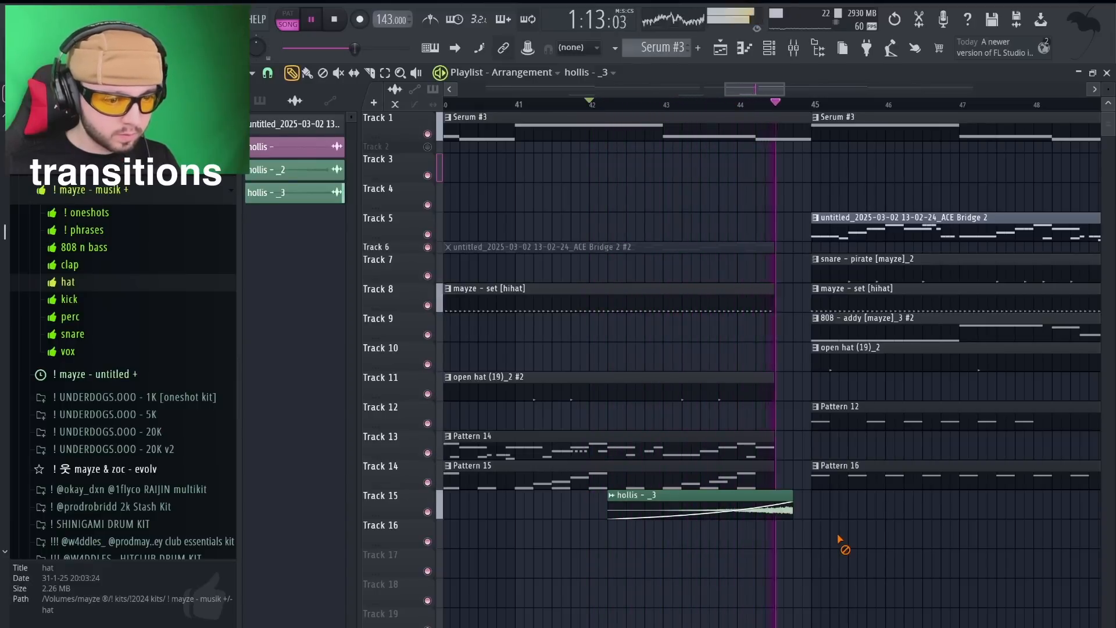
- Adjust the end of the hollis - _3 transition clip on Track 15 just before bar 45
{"action": "scroll", "coordinate": [839, 540], "scroll_direction": "down", "scroll_amount": 3}
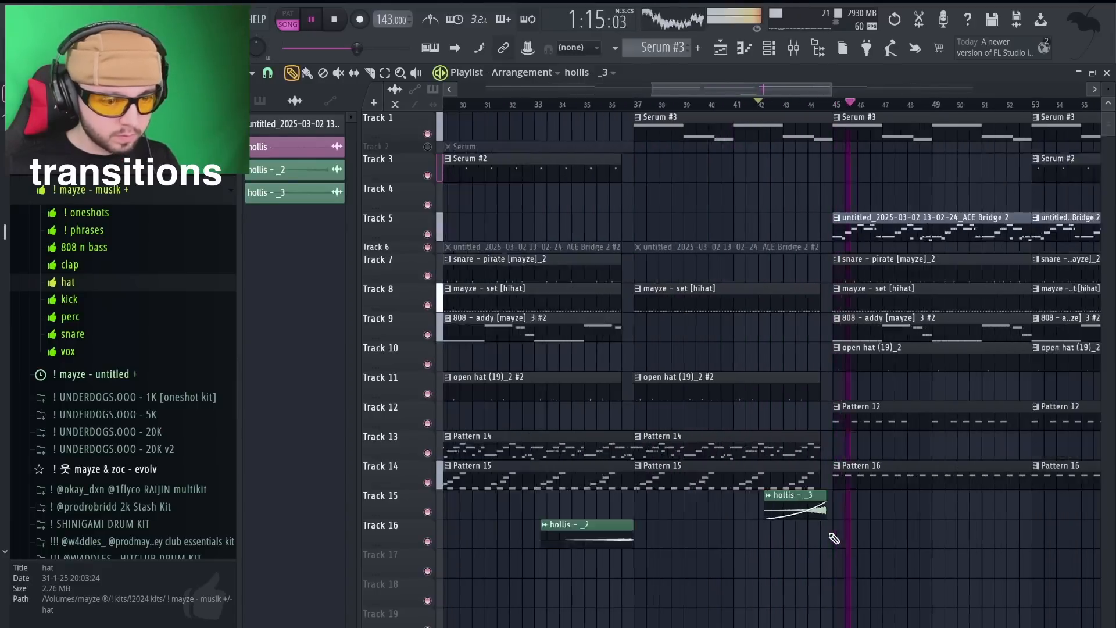
{"action": "scroll", "coordinate": [834, 535], "scroll_direction": "up", "scroll_amount": 4}
{"action": "left_click_drag", "start_coordinate": [830, 495], "coordinate": [824, 495]}
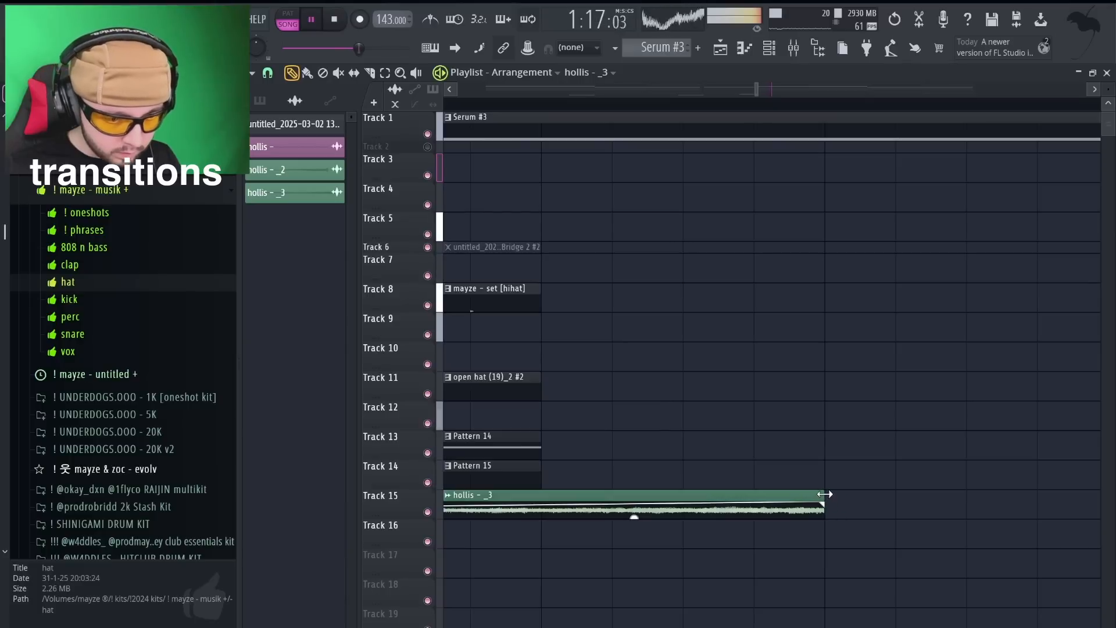